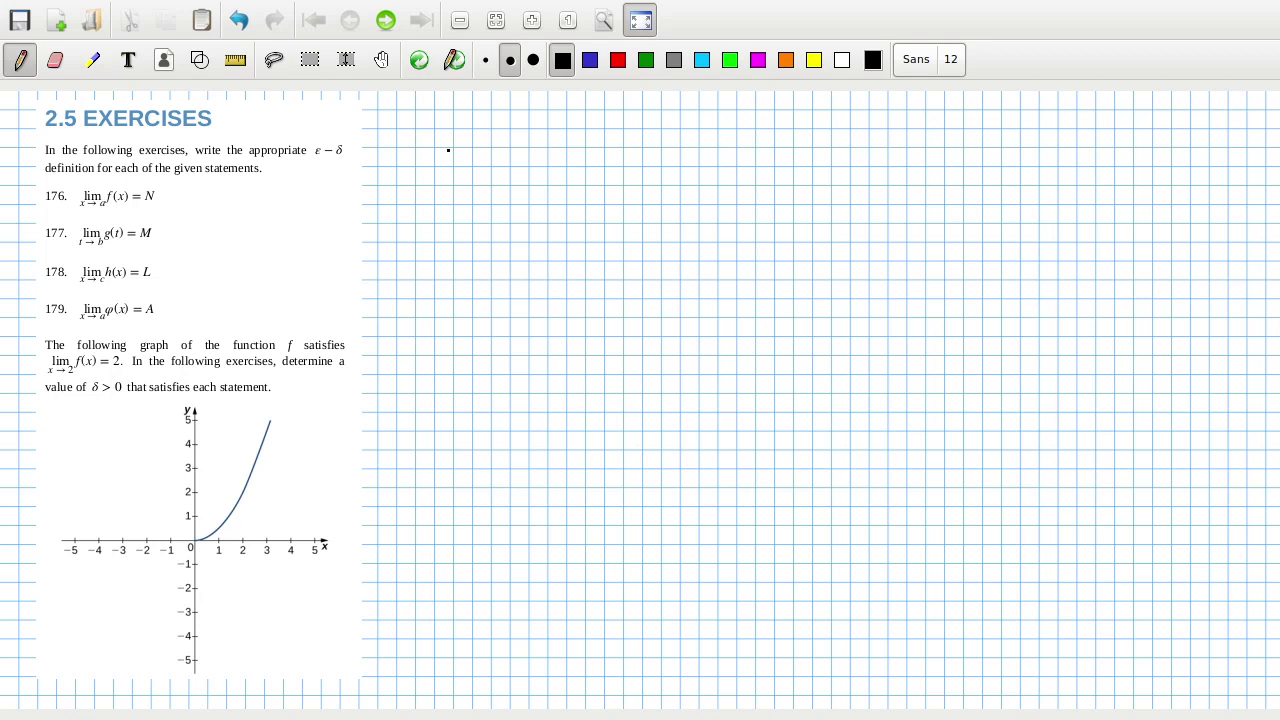
# Write a circled 176 followed by ∀ε>0 ∃δ>0 s.t., undoing a stray stroke
pyautogui.moveTo(388, 111)
pyautogui.mouseDown()
pyautogui.moveTo(390, 134)
pyautogui.moveTo(425, 122)
pyautogui.moveTo(384, 143)
pyautogui.moveTo(420, 94)
pyautogui.mouseUp()
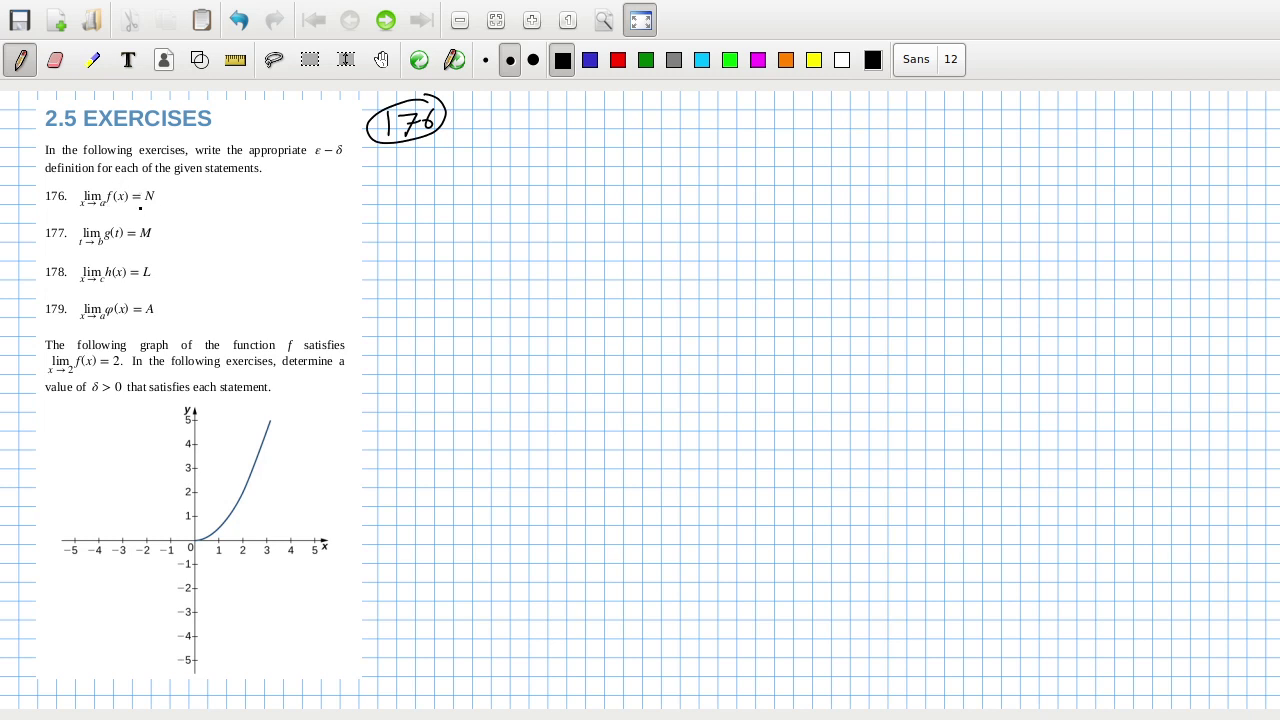
pyautogui.moveTo(469, 108)
pyautogui.mouseDown()
pyautogui.moveTo(476, 132)
pyautogui.moveTo(484, 106)
pyautogui.mouseUp()
pyautogui.moveTo(467, 120)
pyautogui.mouseDown()
pyautogui.moveTo(527, 127)
pyautogui.moveTo(617, 108)
pyautogui.moveTo(607, 130)
pyautogui.moveTo(617, 119)
pyautogui.moveTo(772, 127)
pyautogui.mouseUp()
pyautogui.click(751, 127)
pyautogui.moveTo(760, 119); pyautogui.dragTo(773, 119)
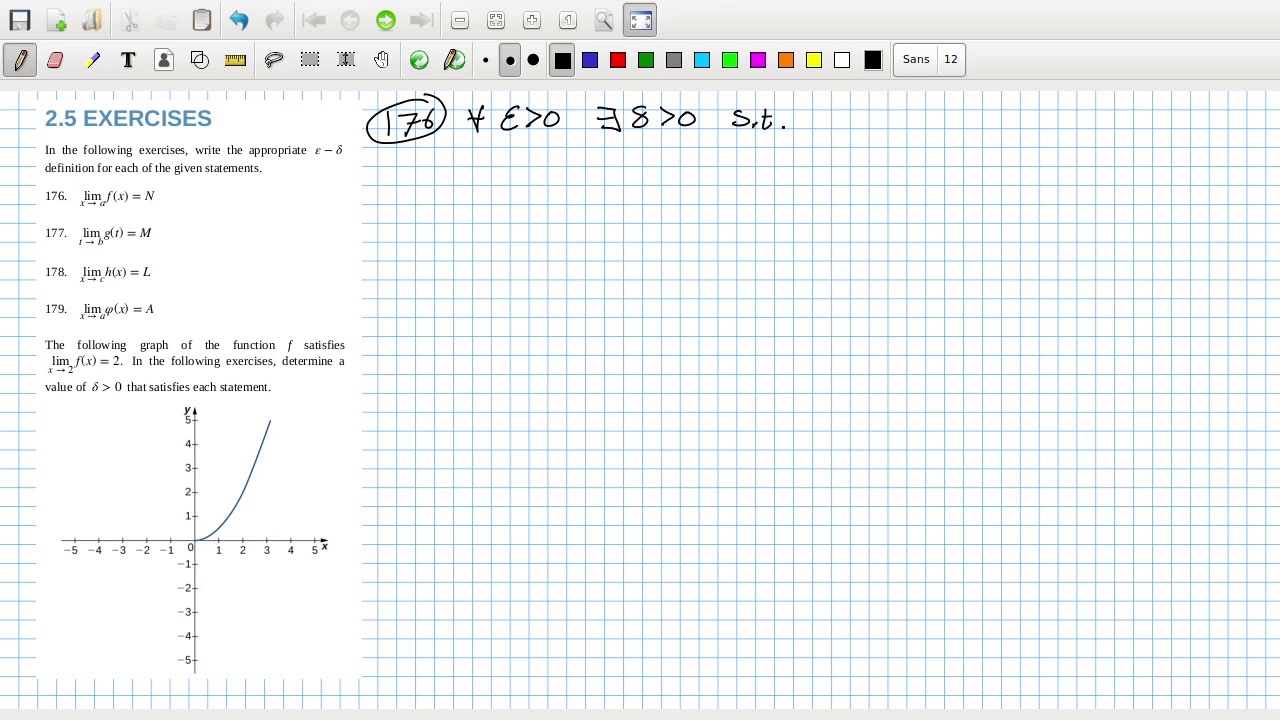
pyautogui.click(781, 127)
pyautogui.moveTo(819, 110); pyautogui.dragTo(837, 118)
pyautogui.hotkey('ctrl', 'z')
pyautogui.hotkey('ctrl', 'z')
# Continue line 176 with |x−a|<δ ⇒ |f(x)−N|, then write a circled 177 below
pyautogui.moveTo(838, 102); pyautogui.dragTo(838, 136)
pyautogui.moveTo(851, 114); pyautogui.dragTo(856, 130)
pyautogui.moveTo(872, 120); pyautogui.dragTo(911, 136)
pyautogui.moveTo(935, 108)
pyautogui.mouseDown()
pyautogui.moveTo(945, 128)
pyautogui.moveTo(1030, 116)
pyautogui.moveTo(1016, 127)
pyautogui.moveTo(1080, 134)
pyautogui.mouseUp()
pyautogui.click(1053, 125)
pyautogui.moveTo(1078, 119); pyautogui.dragTo(1104, 128)
pyautogui.moveTo(1113, 116); pyautogui.dragTo(1117, 126)
pyautogui.moveTo(1129, 108)
pyautogui.mouseDown()
pyautogui.moveTo(1130, 130)
pyautogui.moveTo(1157, 111)
pyautogui.mouseUp()
pyautogui.moveTo(1157, 111)
pyautogui.mouseDown()
pyautogui.moveTo(1171, 110)
pyautogui.moveTo(1183, 138)
pyautogui.moveTo(1232, 120)
pyautogui.moveTo(1244, 130)
pyautogui.mouseUp()
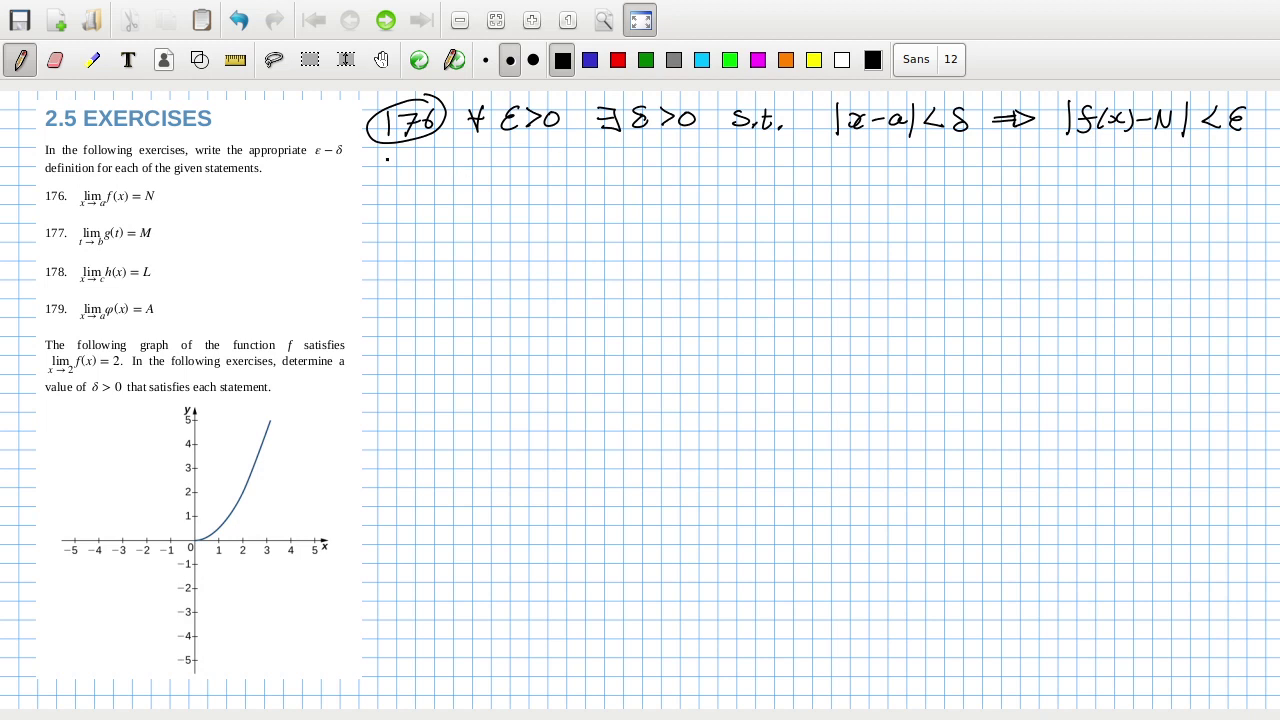
pyautogui.moveTo(388, 157)
pyautogui.mouseDown()
pyautogui.moveTo(389, 176)
pyautogui.moveTo(427, 172)
pyautogui.moveTo(407, 196)
pyautogui.moveTo(418, 151)
pyautogui.moveTo(498, 166)
pyautogui.mouseUp()
# Write ∀ε>0 ∃δ>0 st on line 177
pyautogui.moveTo(528, 153)
pyautogui.mouseDown()
pyautogui.moveTo(517, 163)
pyautogui.moveTo(541, 173)
pyautogui.mouseUp()
pyautogui.moveTo(568, 158)
pyautogui.mouseDown()
pyautogui.moveTo(566, 170)
pyautogui.moveTo(568, 157)
pyautogui.moveTo(612, 173)
pyautogui.moveTo(620, 161)
pyautogui.mouseUp()
pyautogui.moveTo(655, 147)
pyautogui.mouseDown()
pyautogui.moveTo(643, 157)
pyautogui.moveTo(667, 168)
pyautogui.moveTo(697, 156)
pyautogui.moveTo(757, 169)
pyautogui.mouseUp()
pyautogui.moveTo(749, 157); pyautogui.dragTo(762, 156)
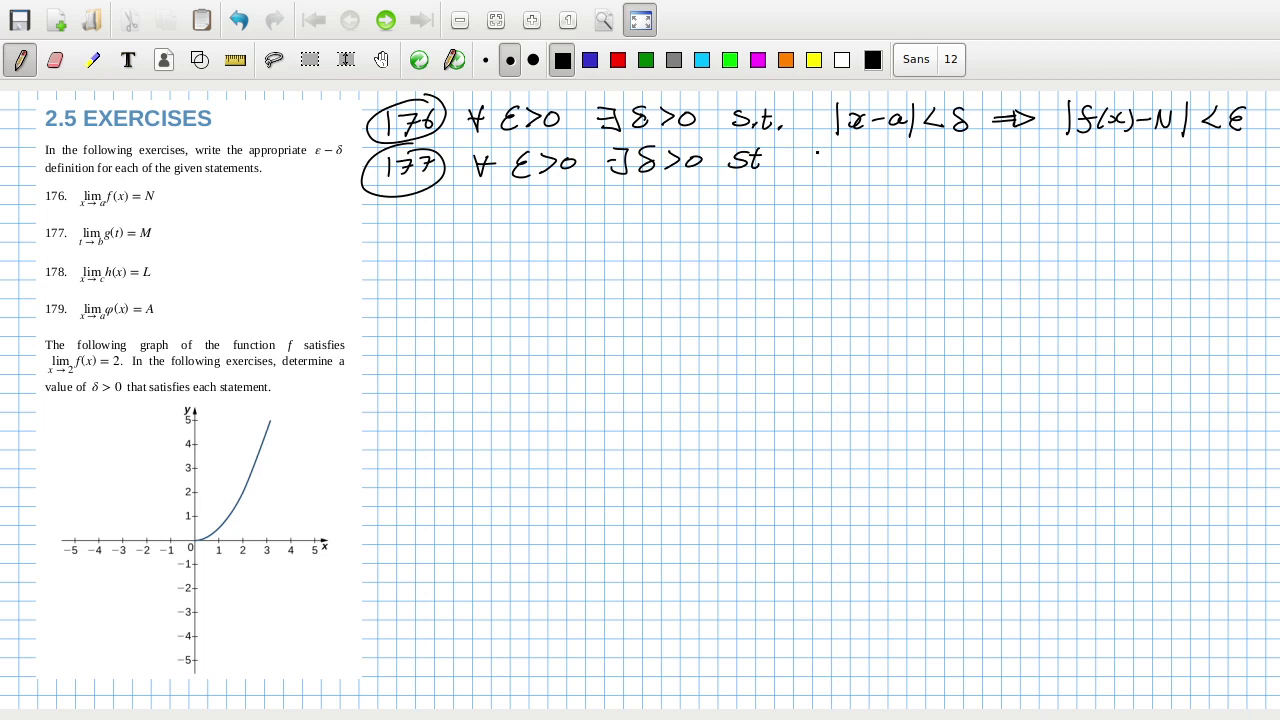
# Erase s.t. on line 176 and rewrite it as st
pyautogui.hotkey('ctrl', 'shift', 'e')
pyautogui.moveTo(735, 118)
pyautogui.mouseDown()
pyautogui.moveTo(769, 126)
pyautogui.moveTo(740, 131)
pyautogui.moveTo(794, 128)
pyautogui.moveTo(737, 128)
pyautogui.mouseUp()
pyautogui.hotkey('ctrl', 'shift', 'p')
pyautogui.moveTo(753, 110); pyautogui.dragTo(764, 122)
pyautogui.click(843, 155)
# Finish line 177 with |t−b|<δ ⇒ |g(t)…|<ε
pyautogui.moveTo(821, 147); pyautogui.dragTo(818, 172)
pyautogui.moveTo(842, 152)
pyautogui.mouseDown()
pyautogui.moveTo(903, 150)
pyautogui.moveTo(935, 166)
pyautogui.moveTo(954, 149)
pyautogui.moveTo(951, 168)
pyautogui.moveTo(1016, 157)
pyautogui.mouseUp()
pyautogui.moveTo(997, 163); pyautogui.dragTo(1016, 163)
pyautogui.moveTo(1019, 149)
pyautogui.mouseDown()
pyautogui.moveTo(1092, 157)
pyautogui.moveTo(1091, 172)
pyautogui.moveTo(1124, 166)
pyautogui.mouseUp()
pyautogui.moveTo(1112, 156)
pyautogui.mouseDown()
pyautogui.moveTo(1128, 166)
pyautogui.moveTo(1166, 142)
pyautogui.moveTo(1195, 172)
pyautogui.moveTo(1214, 158)
pyautogui.moveTo(1230, 168)
pyautogui.mouseUp()
pyautogui.moveTo(1254, 146)
pyautogui.mouseDown()
pyautogui.moveTo(1242, 152)
pyautogui.moveTo(1256, 172)
pyautogui.mouseUp()
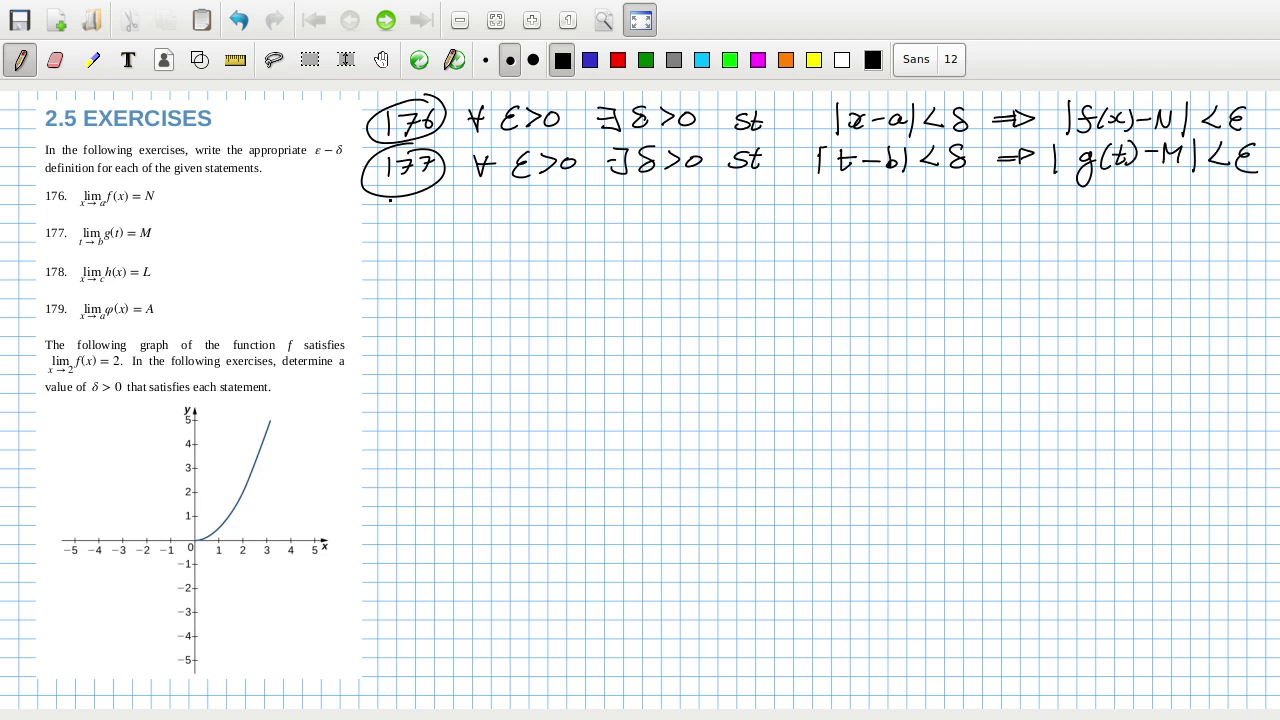
# Write a circled 178 with ∀ε>0 ∃δ>0 st
pyautogui.moveTo(383, 206); pyautogui.dragTo(384, 230)
pyautogui.moveTo(389, 209)
pyautogui.mouseDown()
pyautogui.moveTo(407, 209)
pyautogui.moveTo(398, 232)
pyautogui.mouseUp()
pyautogui.moveTo(420, 212)
pyautogui.mouseDown()
pyautogui.moveTo(410, 224)
pyautogui.moveTo(418, 212)
pyautogui.mouseUp()
pyautogui.moveTo(410, 190)
pyautogui.mouseDown()
pyautogui.moveTo(418, 237)
pyautogui.moveTo(474, 206)
pyautogui.moveTo(538, 225)
pyautogui.mouseUp()
pyautogui.moveTo(564, 212)
pyautogui.mouseDown()
pyautogui.moveTo(558, 221)
pyautogui.moveTo(603, 226)
pyautogui.moveTo(646, 206)
pyautogui.moveTo(668, 222)
pyautogui.moveTo(711, 204)
pyautogui.moveTo(752, 210)
pyautogui.moveTo(744, 217)
pyautogui.mouseUp()
pyautogui.moveTo(770, 197)
pyautogui.mouseDown()
pyautogui.moveTo(815, 231)
pyautogui.moveTo(880, 207)
pyautogui.mouseUp()
pyautogui.click(829, 202)
# Finish line 178 with |x−c|<δ ⇒ |h(x)−L|<ε
pyautogui.moveTo(900, 202)
pyautogui.mouseDown()
pyautogui.moveTo(905, 223)
pyautogui.moveTo(946, 216)
pyautogui.mouseUp()
pyautogui.moveTo(967, 189)
pyautogui.mouseDown()
pyautogui.moveTo(951, 211)
pyautogui.moveTo(1015, 202)
pyautogui.mouseUp()
pyautogui.moveTo(994, 209); pyautogui.dragTo(1017, 215)
pyautogui.moveTo(1018, 196)
pyautogui.mouseDown()
pyautogui.moveTo(1033, 203)
pyautogui.moveTo(1018, 212)
pyautogui.moveTo(1104, 219)
pyautogui.mouseUp()
pyautogui.click(1080, 203)
pyautogui.moveTo(1113, 202)
pyautogui.mouseDown()
pyautogui.moveTo(1128, 211)
pyautogui.moveTo(1118, 215)
pyautogui.mouseUp()
pyautogui.moveTo(1133, 194)
pyautogui.mouseDown()
pyautogui.moveTo(1136, 218)
pyautogui.moveTo(1169, 207)
pyautogui.mouseUp()
pyautogui.moveTo(1176, 197); pyautogui.dragTo(1190, 225)
pyautogui.moveTo(1221, 195)
pyautogui.mouseDown()
pyautogui.moveTo(1212, 208)
pyautogui.moveTo(1232, 217)
pyautogui.mouseUp()
pyautogui.moveTo(1257, 194)
pyautogui.mouseDown()
pyautogui.moveTo(1241, 207)
pyautogui.moveTo(1256, 219)
pyautogui.mouseUp()
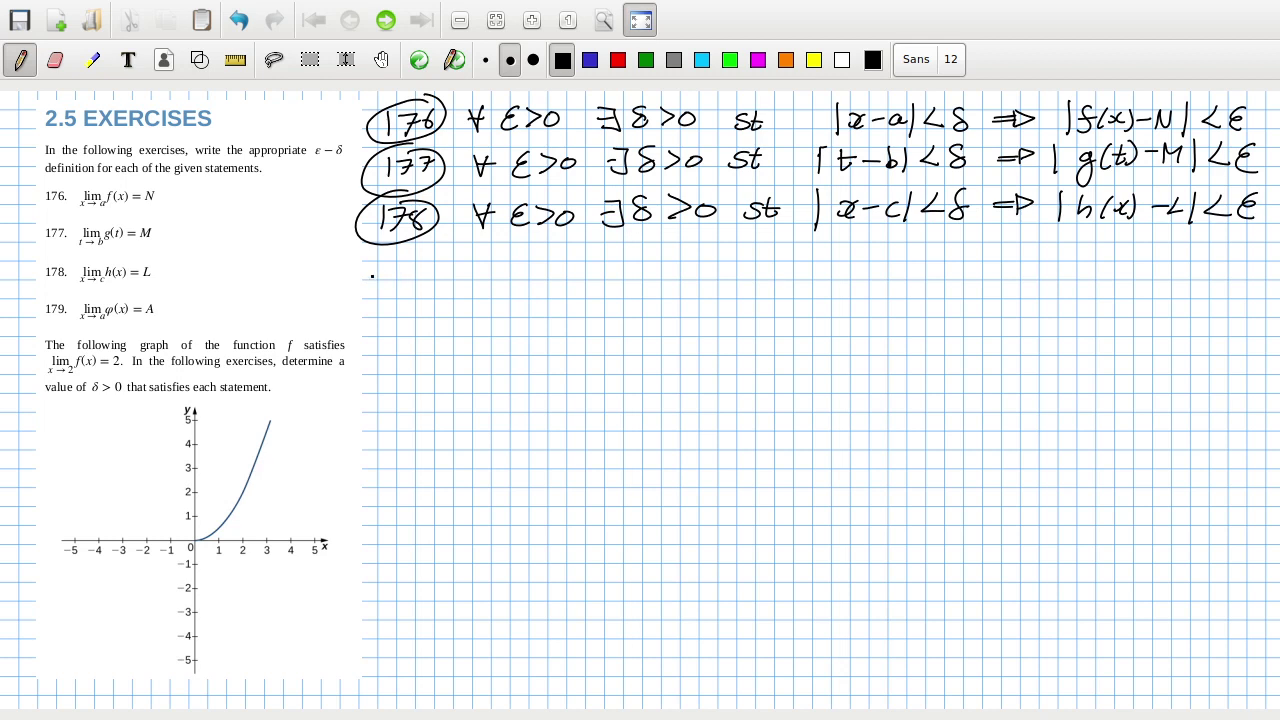
# Write a circled 179 with ∀ε>0 ∃δ>0
pyautogui.moveTo(376, 268); pyautogui.dragTo(374, 294)
pyautogui.moveTo(381, 270)
pyautogui.mouseDown()
pyautogui.moveTo(384, 292)
pyautogui.moveTo(392, 280)
pyautogui.mouseUp()
pyautogui.moveTo(408, 266); pyautogui.dragTo(404, 288)
pyautogui.moveTo(400, 256)
pyautogui.mouseDown()
pyautogui.moveTo(360, 306)
pyautogui.moveTo(422, 262)
pyautogui.moveTo(490, 268)
pyautogui.mouseUp()
pyautogui.moveTo(517, 260)
pyautogui.mouseDown()
pyautogui.moveTo(503, 270)
pyautogui.moveTo(519, 283)
pyautogui.mouseUp()
pyautogui.moveTo(532, 260)
pyautogui.mouseDown()
pyautogui.moveTo(549, 270)
pyautogui.moveTo(531, 282)
pyautogui.mouseUp()
pyautogui.moveTo(567, 265)
pyautogui.mouseDown()
pyautogui.moveTo(622, 284)
pyautogui.moveTo(614, 270)
pyautogui.mouseUp()
pyautogui.moveTo(606, 283); pyautogui.dragTo(621, 283)
pyautogui.moveTo(648, 254)
pyautogui.mouseDown()
pyautogui.moveTo(641, 268)
pyautogui.moveTo(676, 280)
pyautogui.mouseUp()
pyautogui.moveTo(706, 261); pyautogui.dragTo(746, 280)
# Finish line 179 with st |x−a|<δ ⇒ |φ(x)−A|<ε
pyautogui.moveTo(756, 256)
pyautogui.mouseDown()
pyautogui.moveTo(762, 280)
pyautogui.moveTo(768, 266)
pyautogui.mouseUp()
pyautogui.moveTo(815, 241)
pyautogui.mouseDown()
pyautogui.moveTo(810, 296)
pyautogui.moveTo(846, 268)
pyautogui.moveTo(832, 274)
pyautogui.mouseUp()
pyautogui.moveTo(860, 262)
pyautogui.mouseDown()
pyautogui.moveTo(904, 268)
pyautogui.moveTo(902, 282)
pyautogui.mouseUp()
pyautogui.moveTo(938, 250); pyautogui.dragTo(946, 270)
pyautogui.moveTo(970, 244)
pyautogui.mouseDown()
pyautogui.moveTo(958, 262)
pyautogui.moveTo(968, 272)
pyautogui.moveTo(1020, 250)
pyautogui.mouseUp()
pyautogui.moveTo(996, 259)
pyautogui.mouseDown()
pyautogui.moveTo(1045, 252)
pyautogui.moveTo(1022, 264)
pyautogui.moveTo(1066, 279)
pyautogui.moveTo(1120, 252)
pyautogui.moveTo(1099, 280)
pyautogui.mouseUp()
pyautogui.moveTo(1132, 238)
pyautogui.mouseDown()
pyautogui.moveTo(1128, 266)
pyautogui.moveTo(1152, 264)
pyautogui.mouseUp()
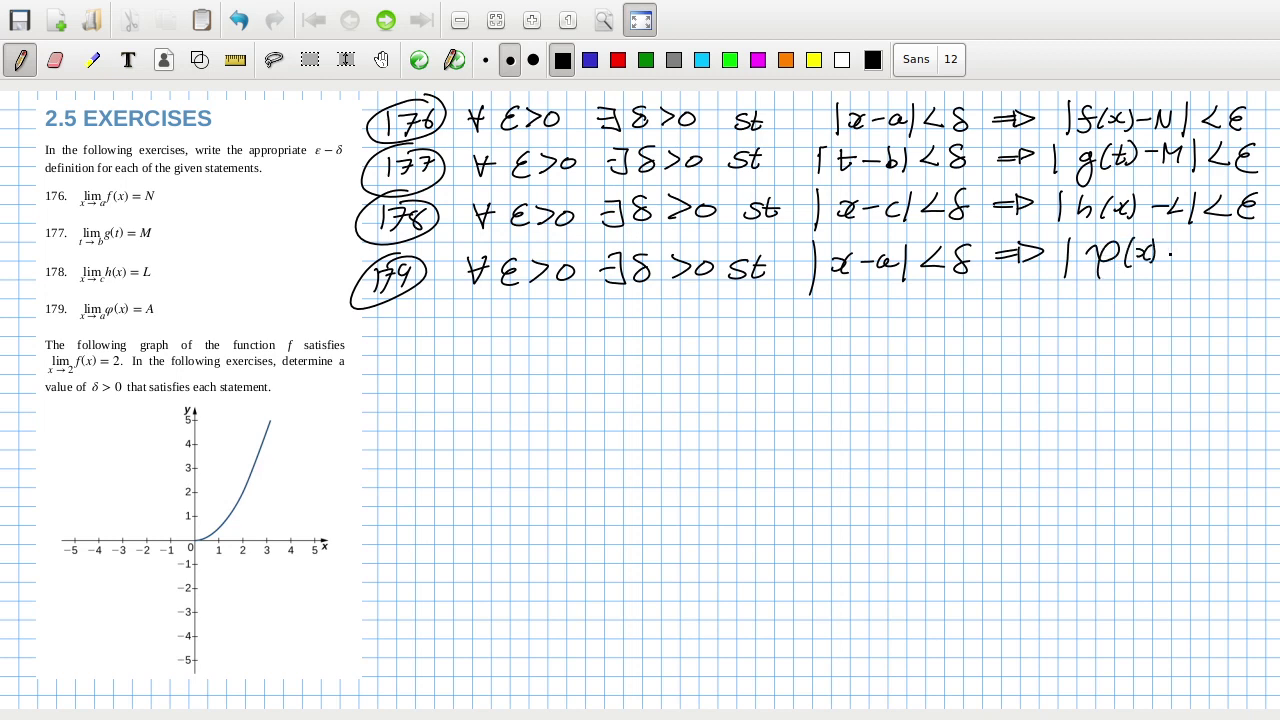
pyautogui.moveTo(1160, 256)
pyautogui.mouseDown()
pyautogui.moveTo(1194, 243)
pyautogui.moveTo(1198, 271)
pyautogui.mouseUp()
pyautogui.moveTo(1185, 257); pyautogui.dragTo(1200, 256)
pyautogui.moveTo(1211, 237); pyautogui.dragTo(1205, 274)
pyautogui.moveTo(1234, 244)
pyautogui.mouseDown()
pyautogui.moveTo(1236, 262)
pyautogui.moveTo(1258, 268)
pyautogui.mouseUp()
pyautogui.hotkey('alt', 'Tab')
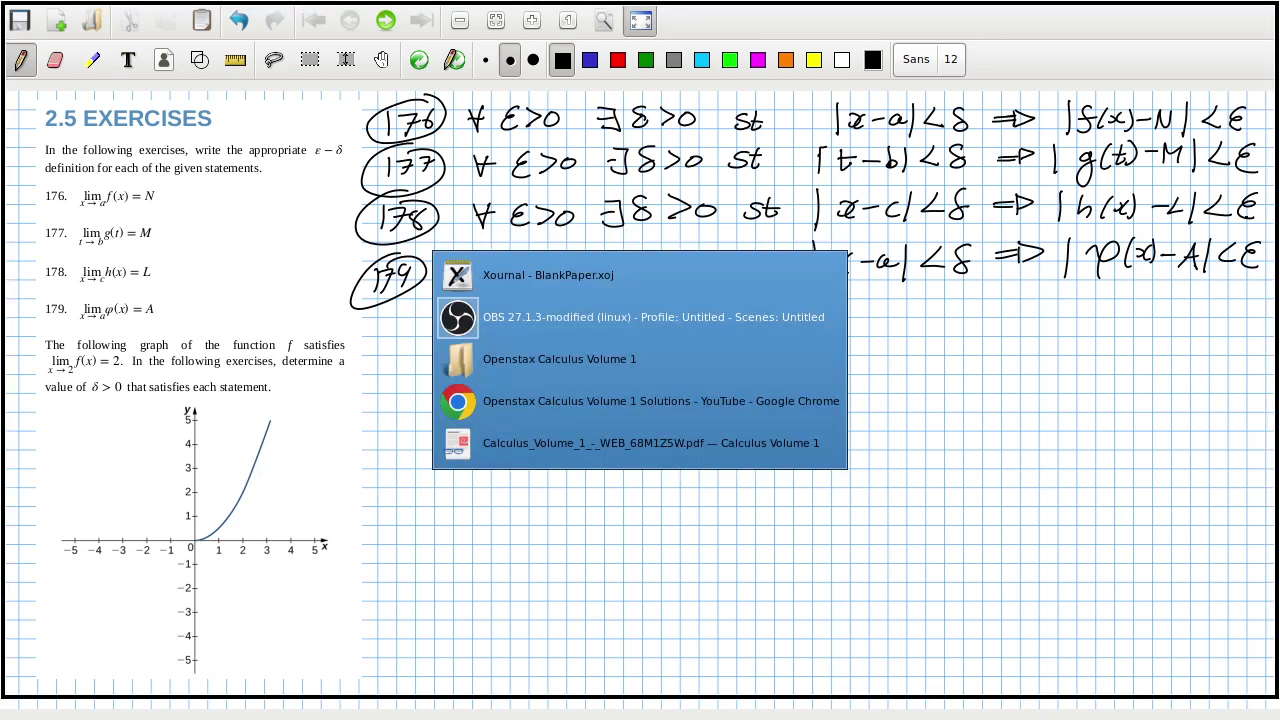
pyautogui.press('Tab')
pyautogui.press('Tab')
pyautogui.press('Tab')
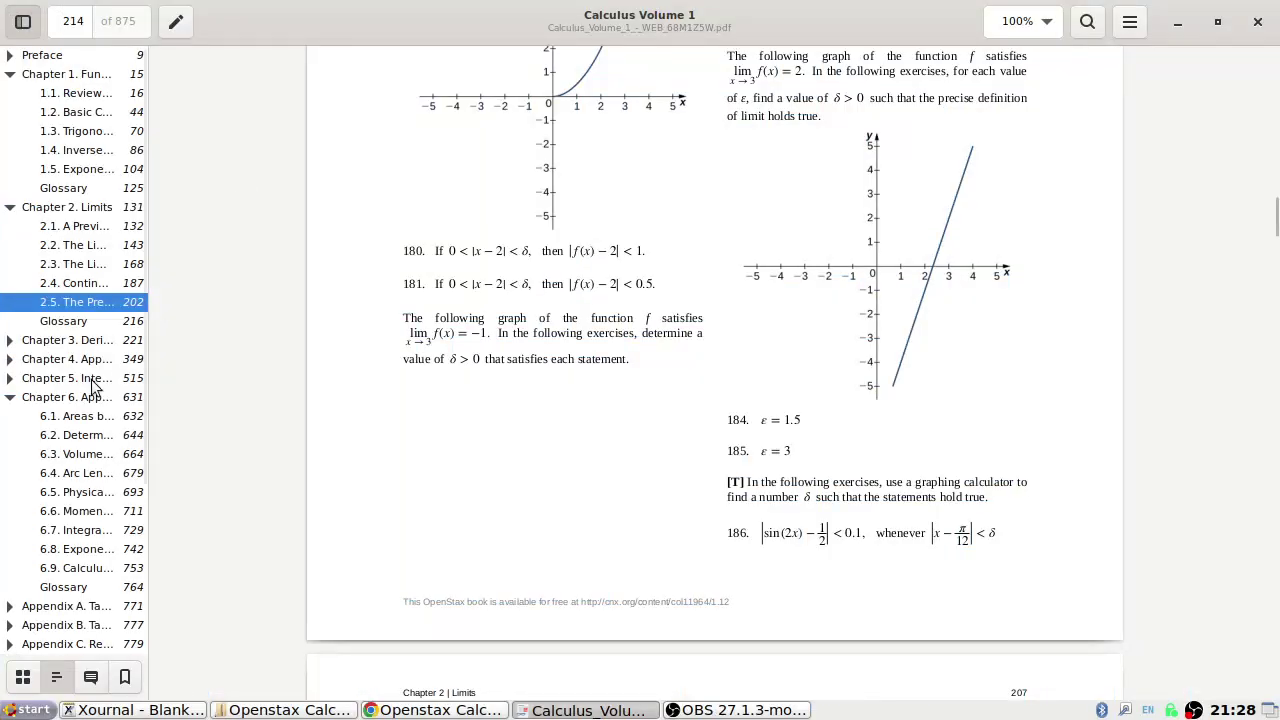
pyautogui.scroll(-3, 88, 490)
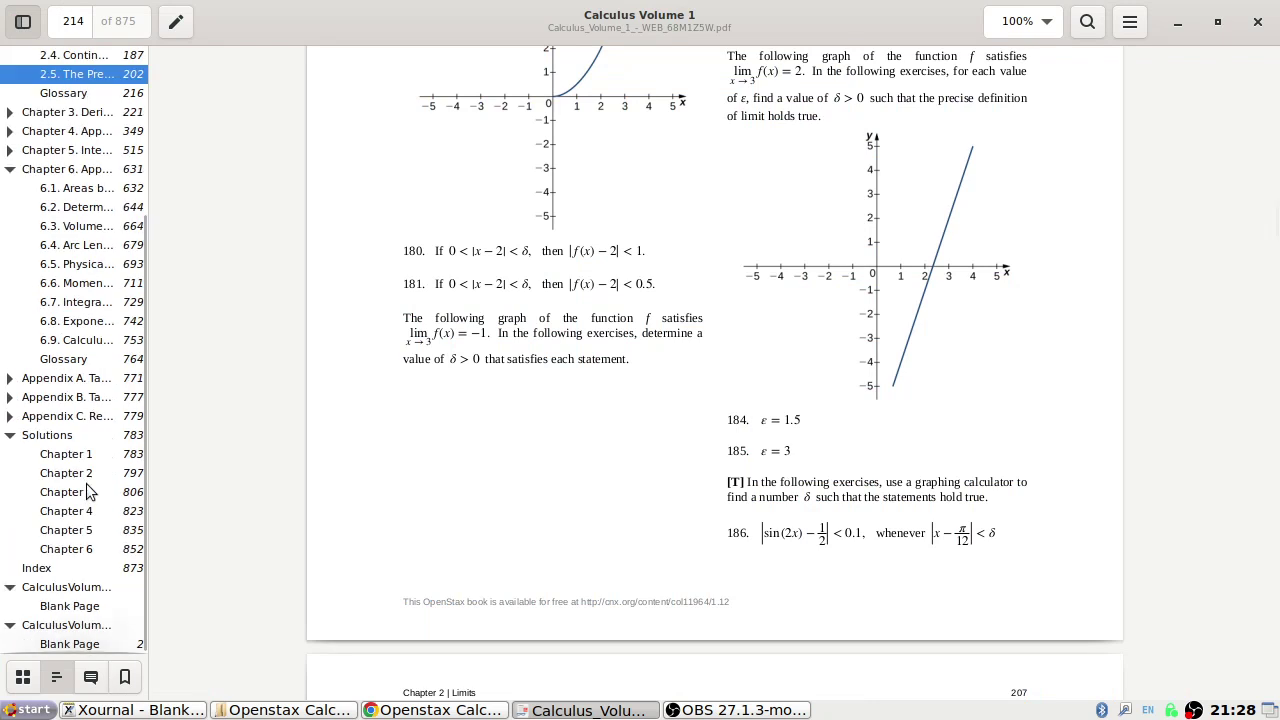
pyautogui.click(84, 476)
pyautogui.scroll(-10, 371, 483)
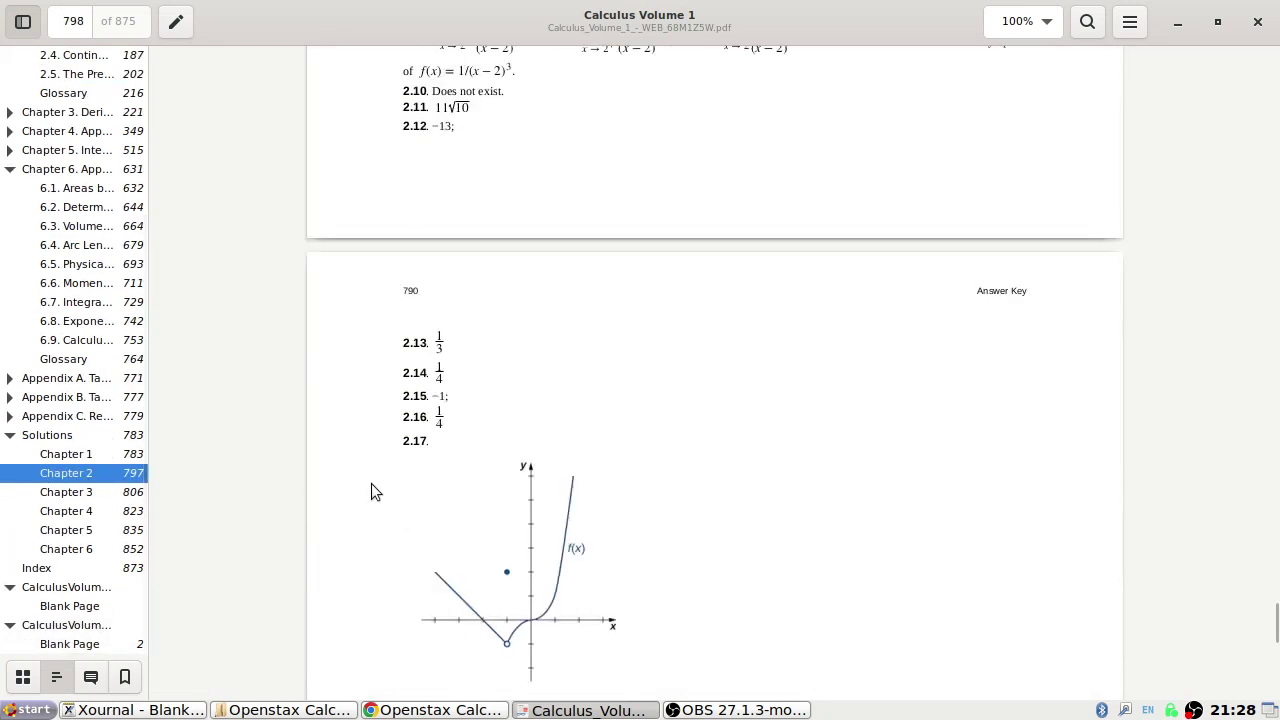
pyautogui.scroll(-20, 371, 483)
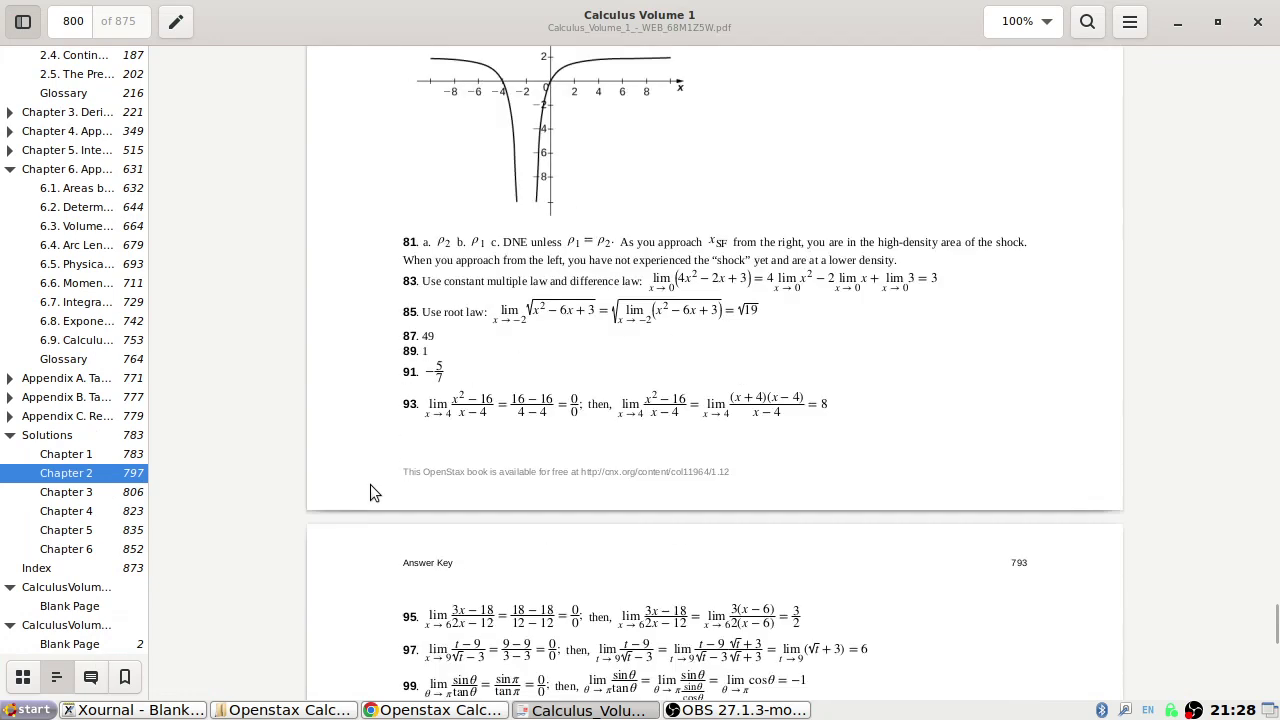
pyautogui.scroll(-15, 370, 484)
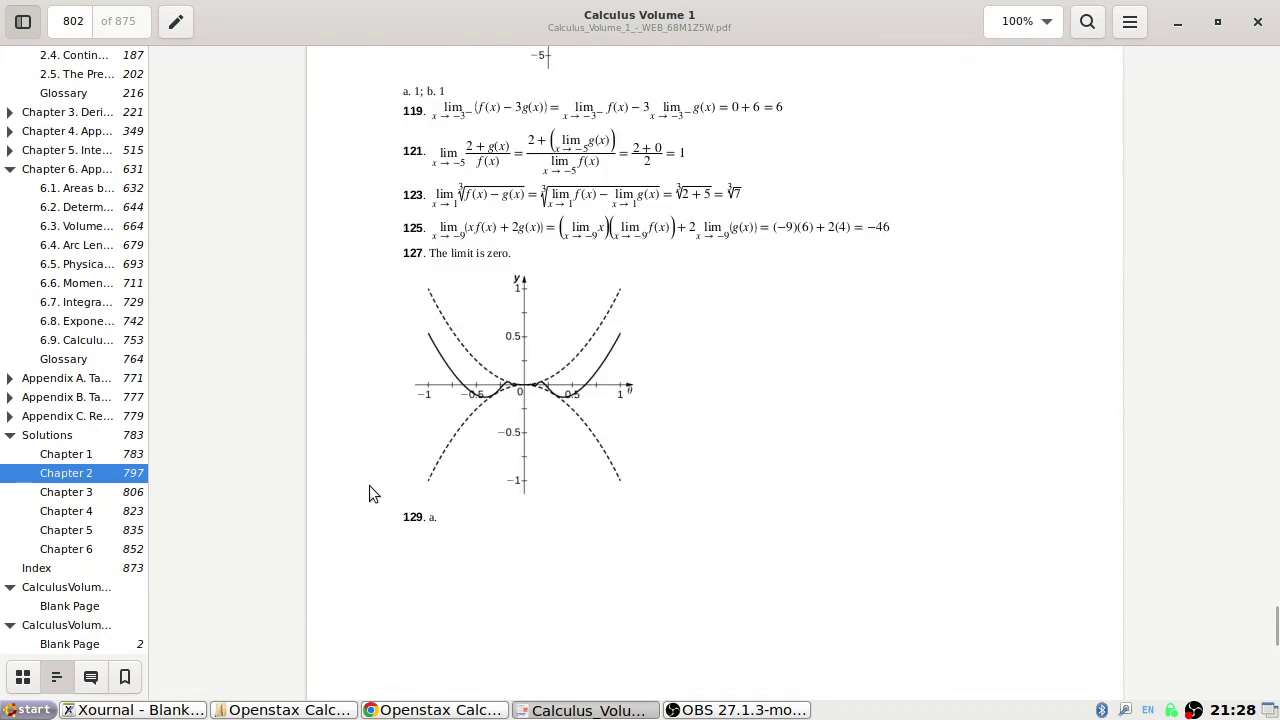
pyautogui.scroll(-15, 368, 487)
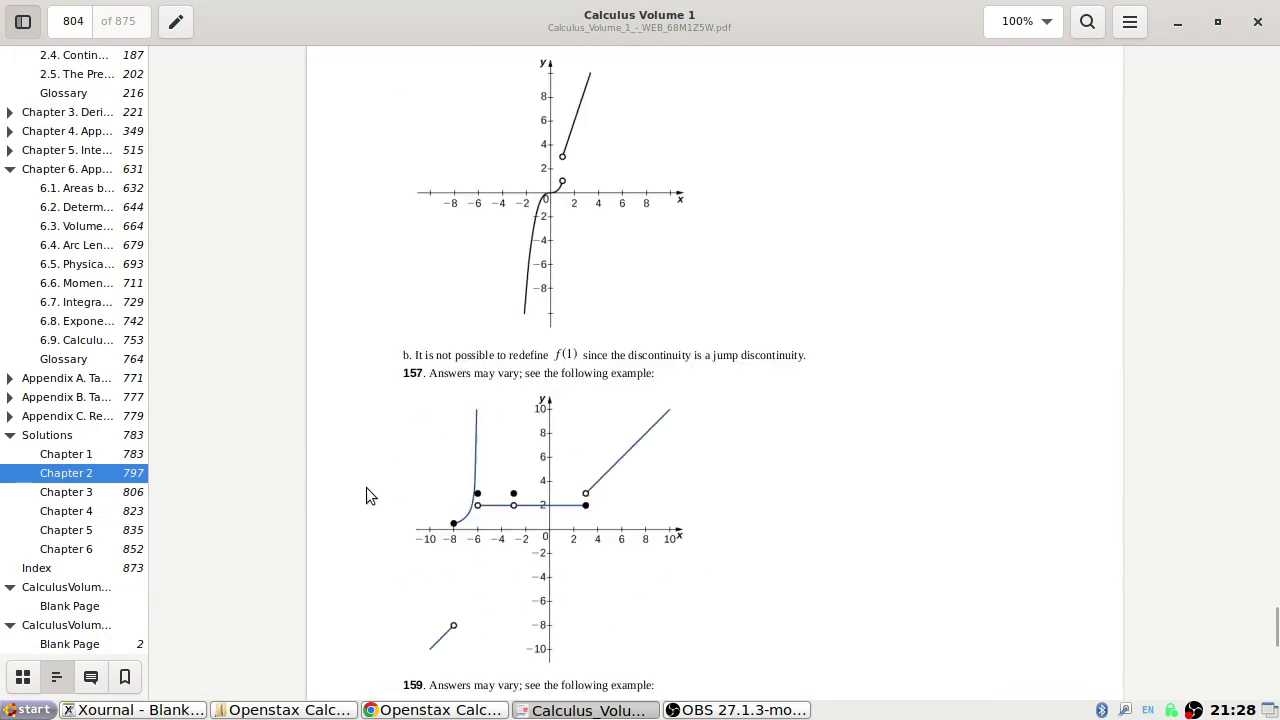
pyautogui.scroll(-15, 327, 489)
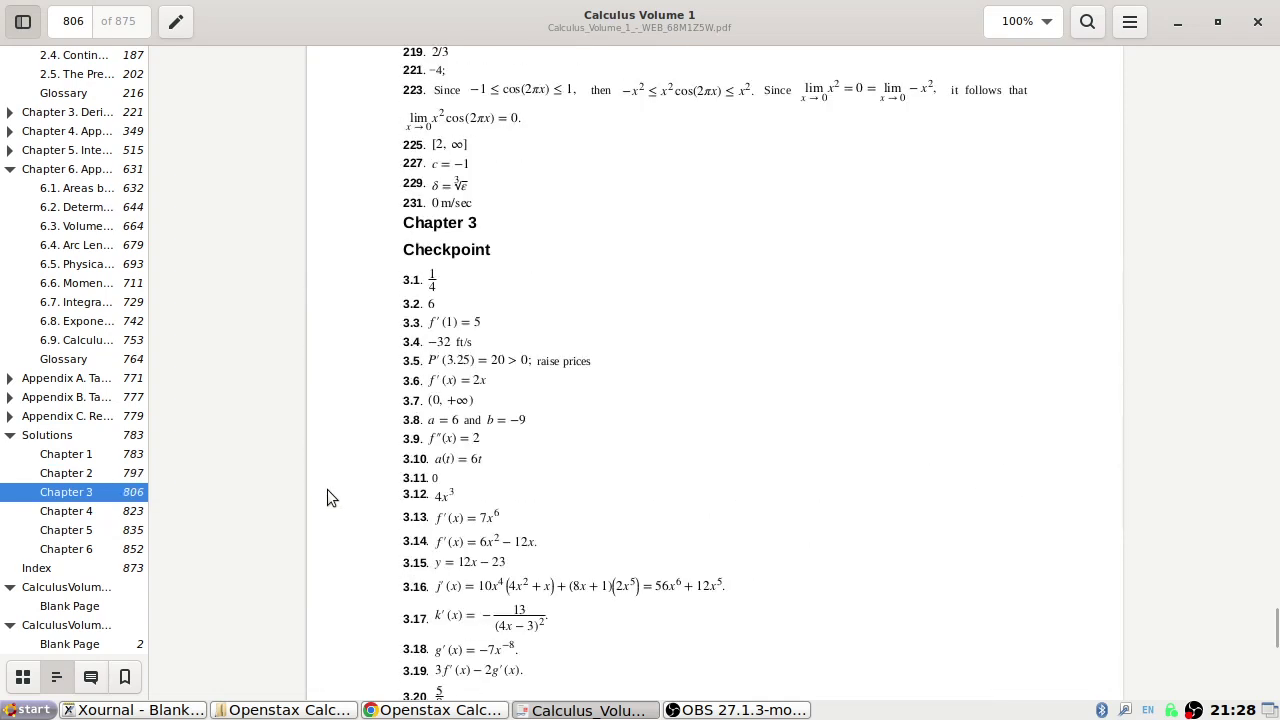
pyautogui.scroll(2, 327, 489)
pyautogui.scroll(-3, 327, 489)
pyautogui.hotkey('alt', 'Tab')
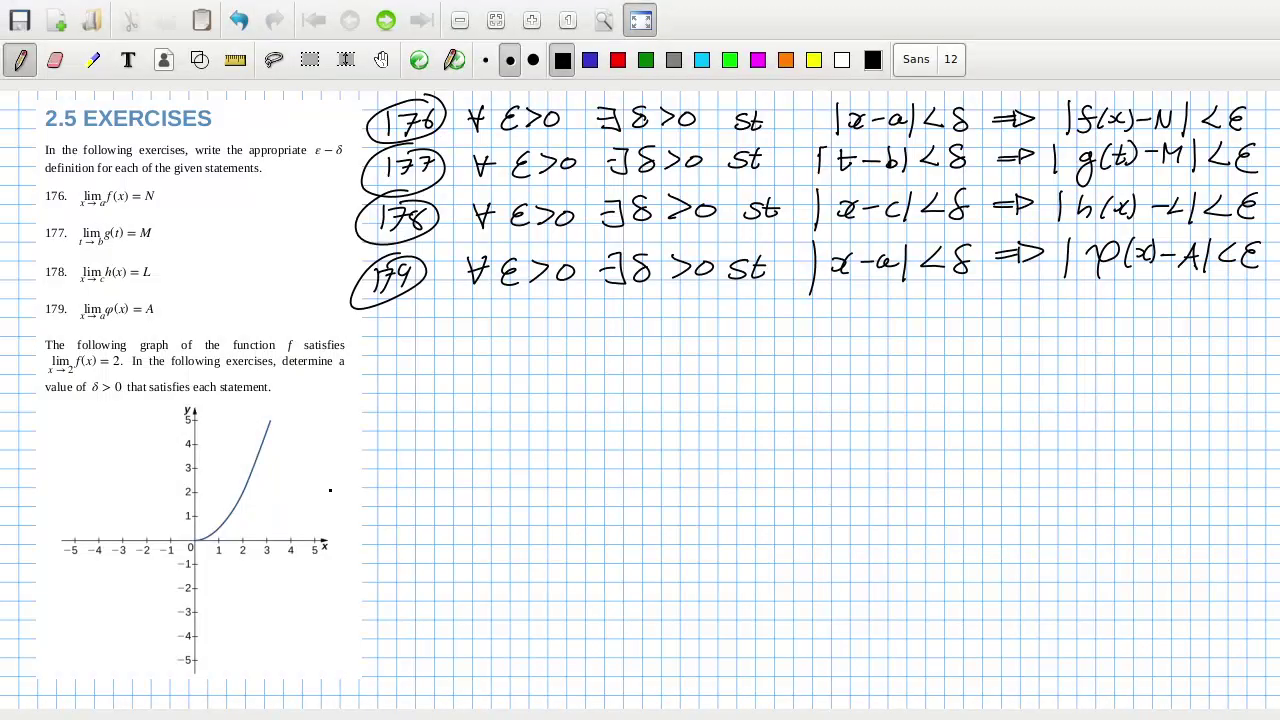
pyautogui.hotkey('alt', 'Tab')
pyautogui.scroll(10, 582, 444)
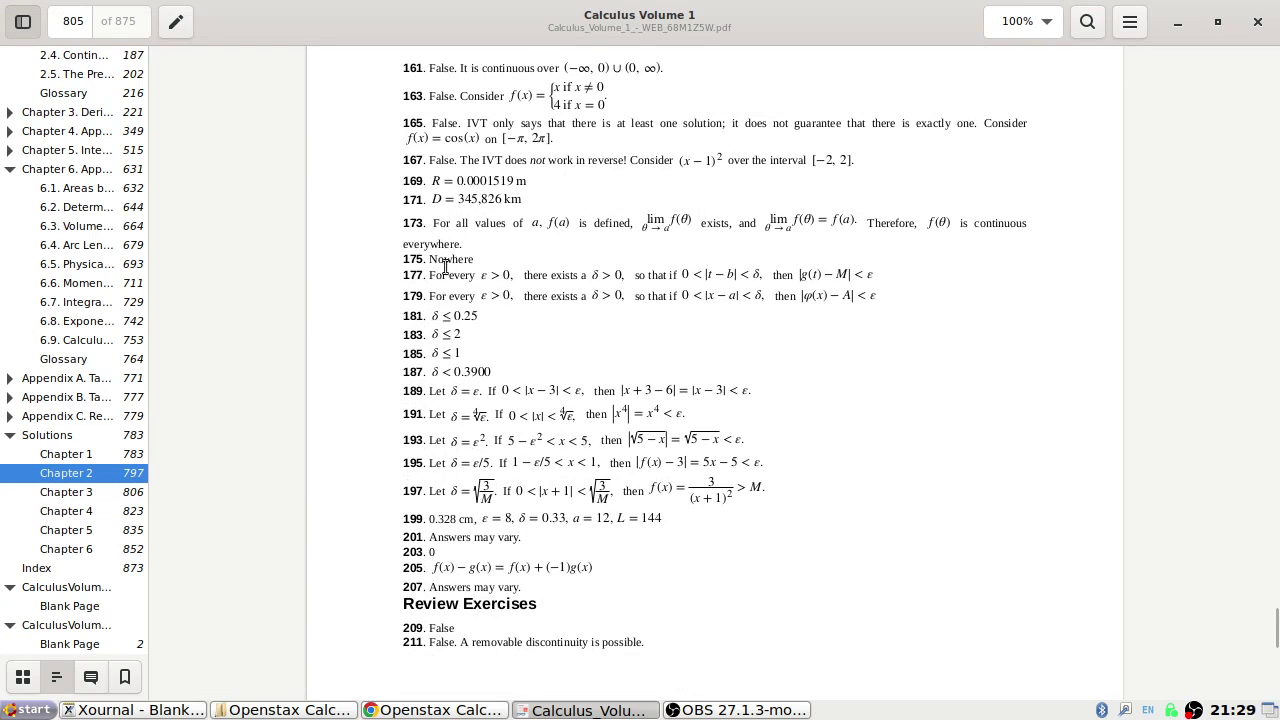
pyautogui.hotkey('alt', 'Tab')
pyautogui.hotkey('alt', 'Tab')
pyautogui.hotkey('alt', 'Tab')
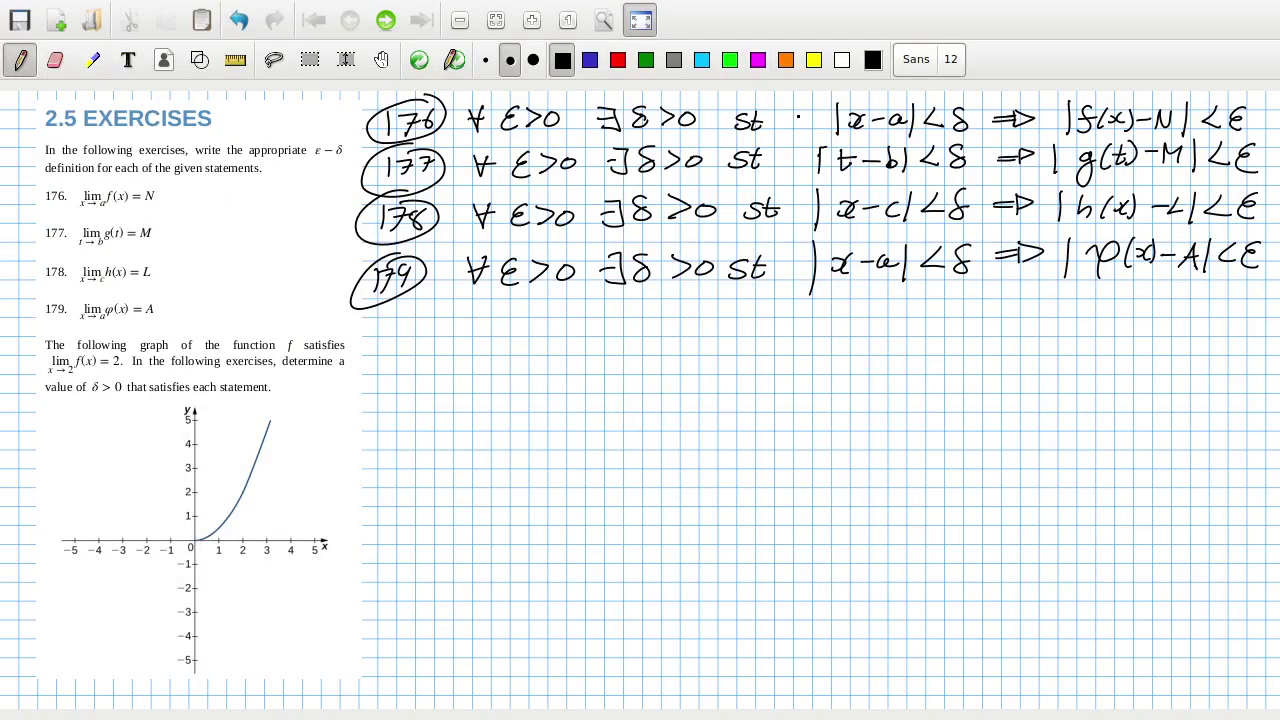
# Write 0< before |x−a|, |t−b|, |x−c| and |x−a| on lines 176–179
pyautogui.moveTo(797, 115)
pyautogui.mouseDown()
pyautogui.moveTo(827, 130)
pyautogui.moveTo(794, 152)
pyautogui.moveTo(814, 168)
pyautogui.moveTo(794, 212)
pyautogui.moveTo(798, 202)
pyautogui.mouseUp()
pyautogui.moveTo(816, 196)
pyautogui.mouseDown()
pyautogui.moveTo(806, 209)
pyautogui.moveTo(820, 215)
pyautogui.mouseUp()
pyautogui.moveTo(797, 263); pyautogui.dragTo(810, 282)
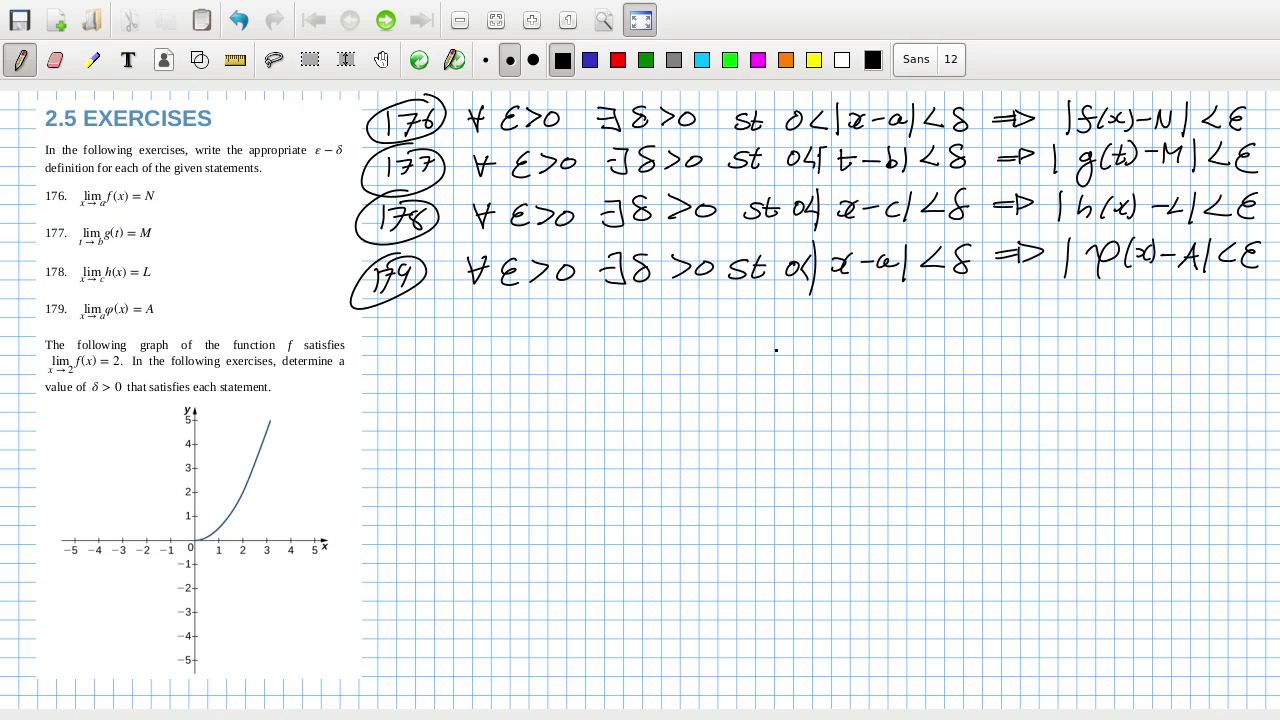
# Return to the textbook PDF and start entering a page number
pyautogui.hotkey('alt', 'Tab')
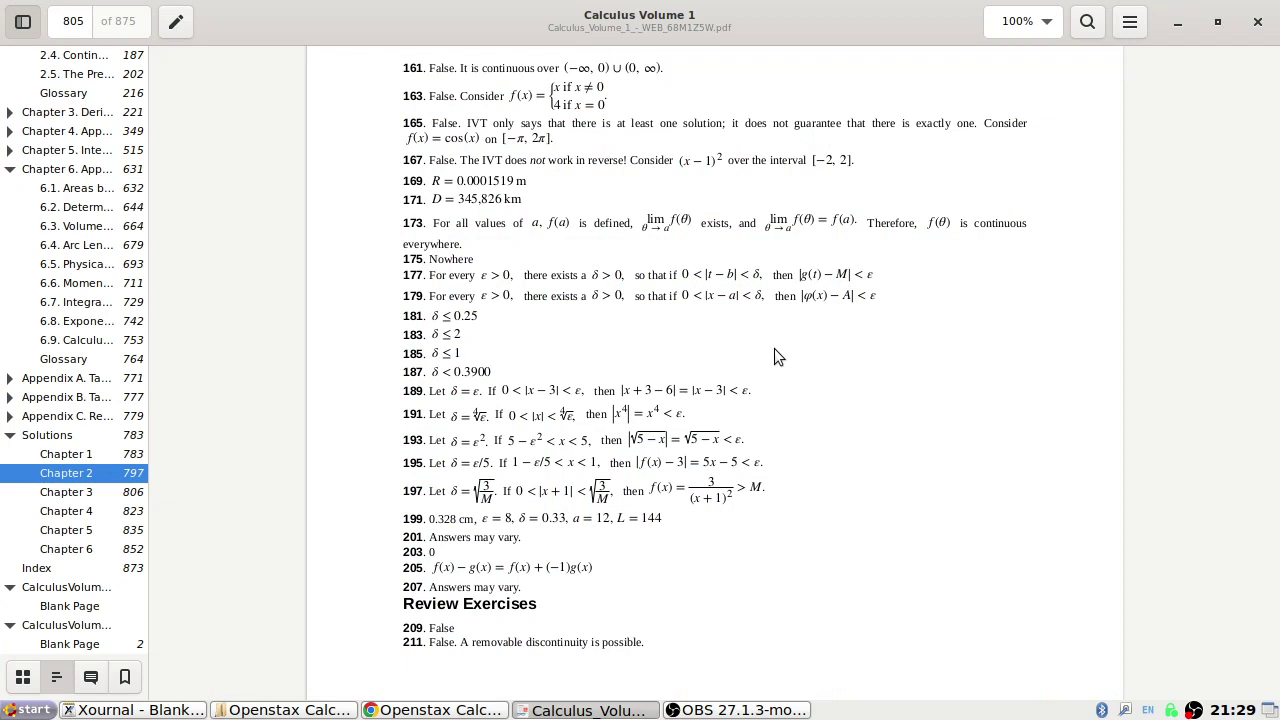
pyautogui.hotkey('alt', 'Tab')
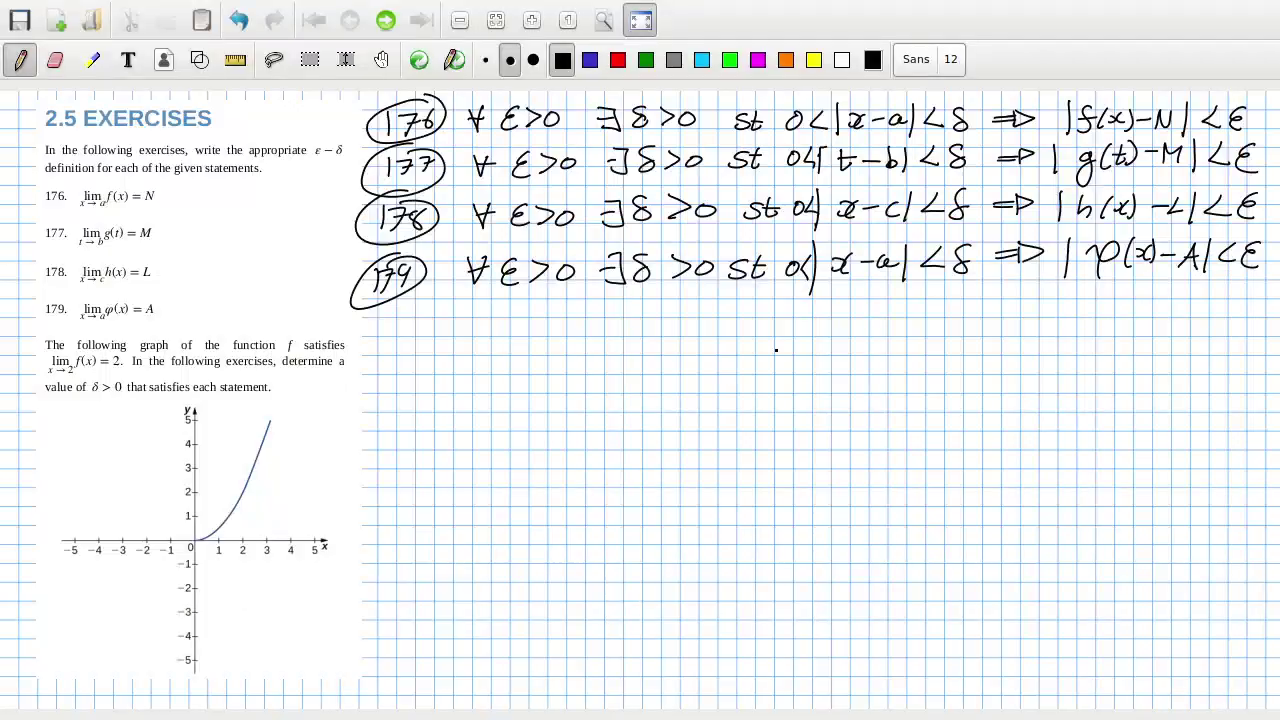
pyautogui.hotkey('alt', 'Tab')
pyautogui.hotkey('alt', 'Tab')
pyautogui.hotkey('alt', 'Tab')
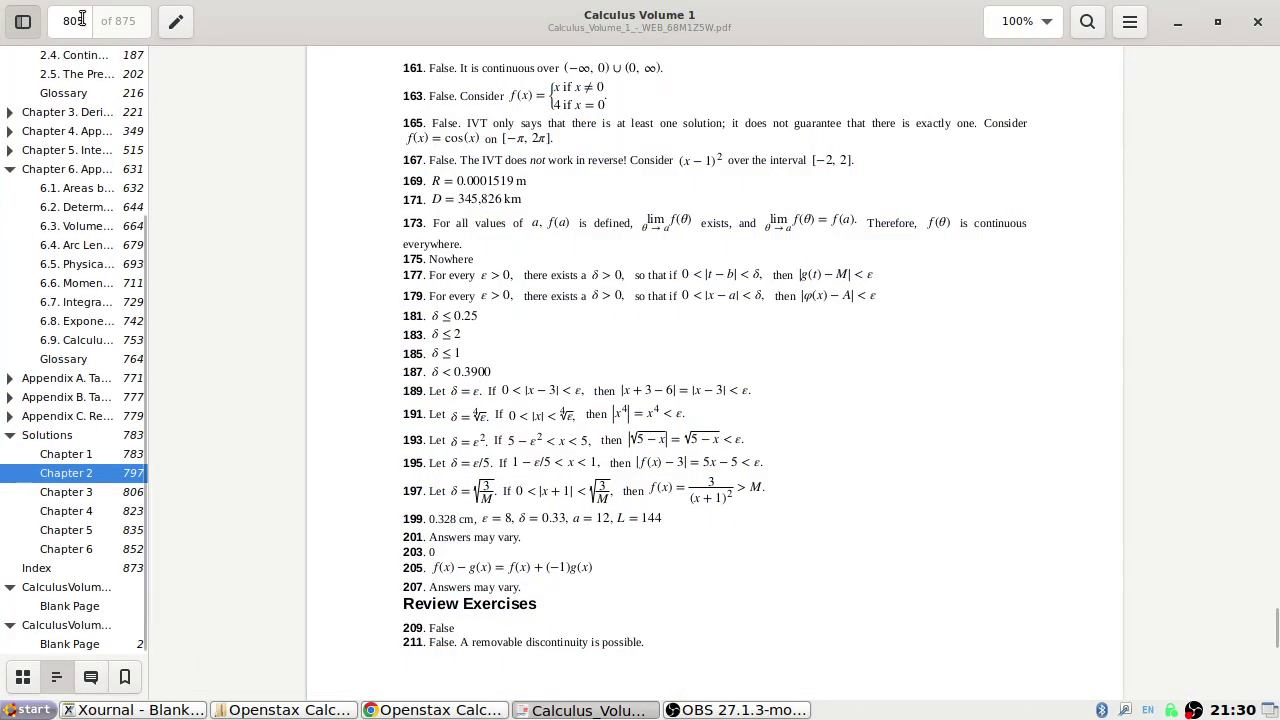
pyautogui.click(82, 20)
# Go to page 204, then browse section 2.4 and the Chapter 2 glossary to find exercises 180–181
pyautogui.write('204')
pyautogui.press('Return')
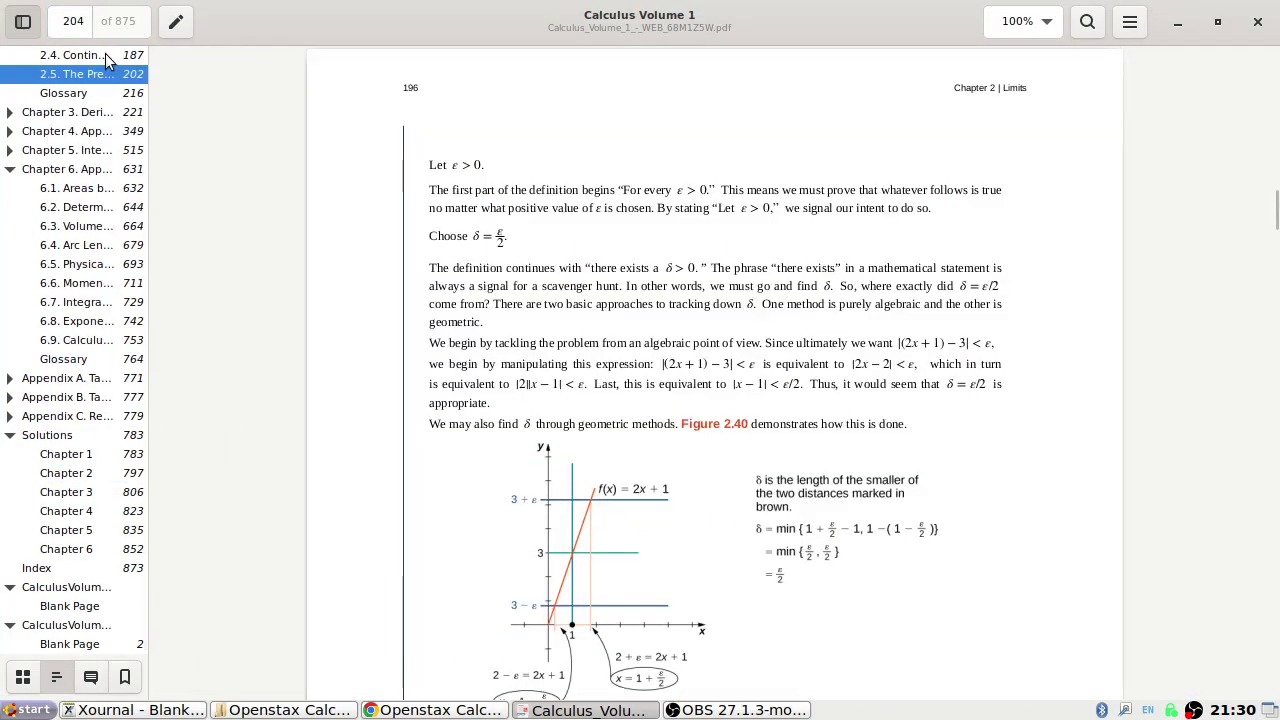
pyautogui.scroll(3, 90, 200)
pyautogui.click(89, 199)
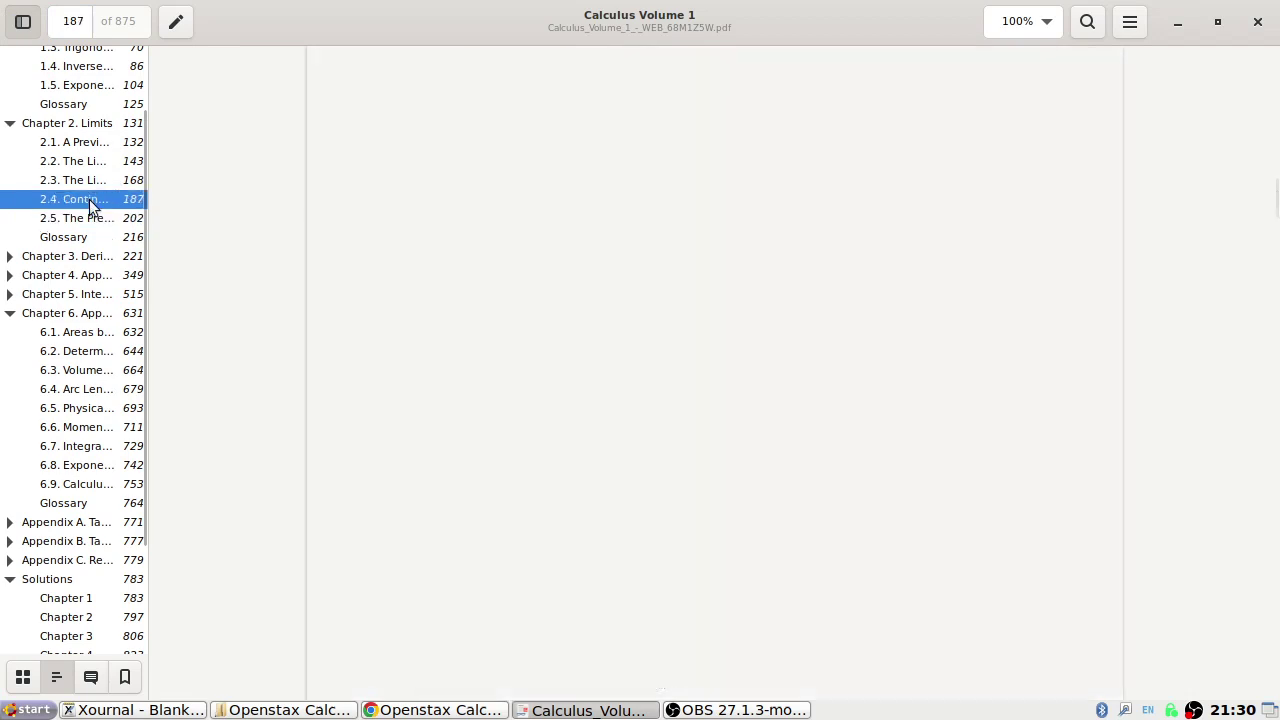
pyautogui.scroll(15, 535, 267)
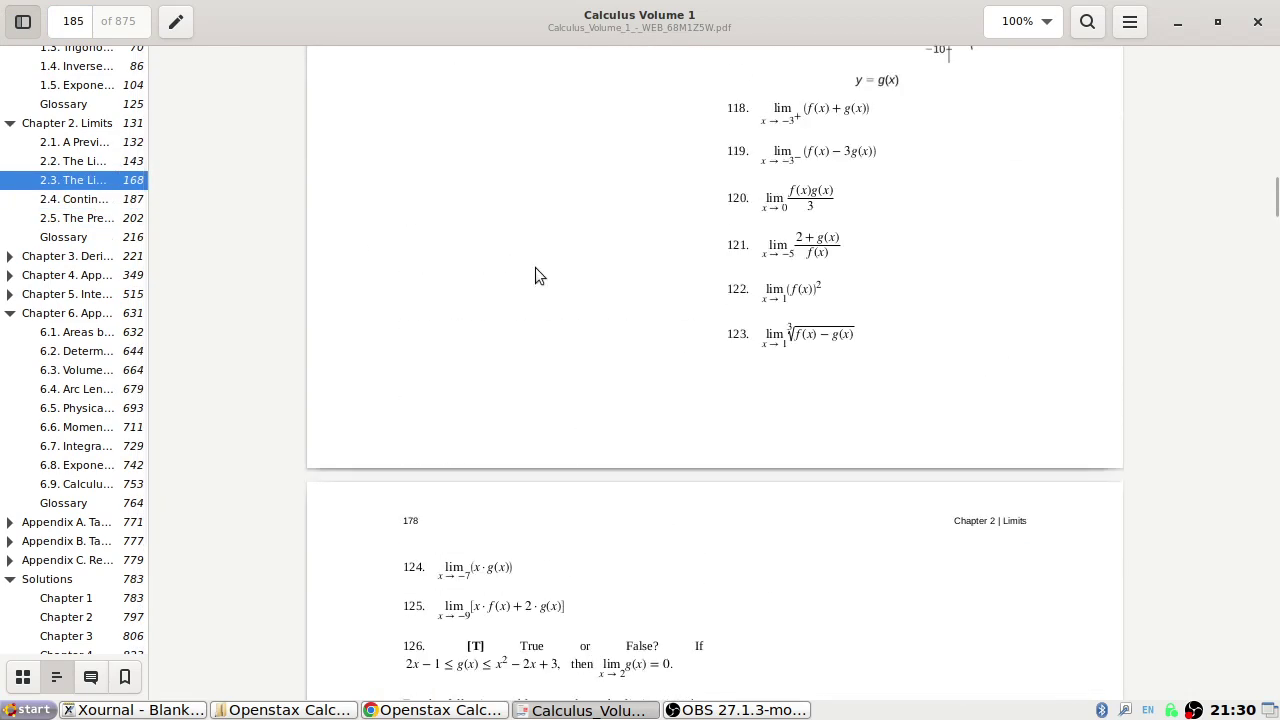
pyautogui.scroll(-3, 535, 267)
pyautogui.click(63, 237)
pyautogui.scroll(5, 608, 366)
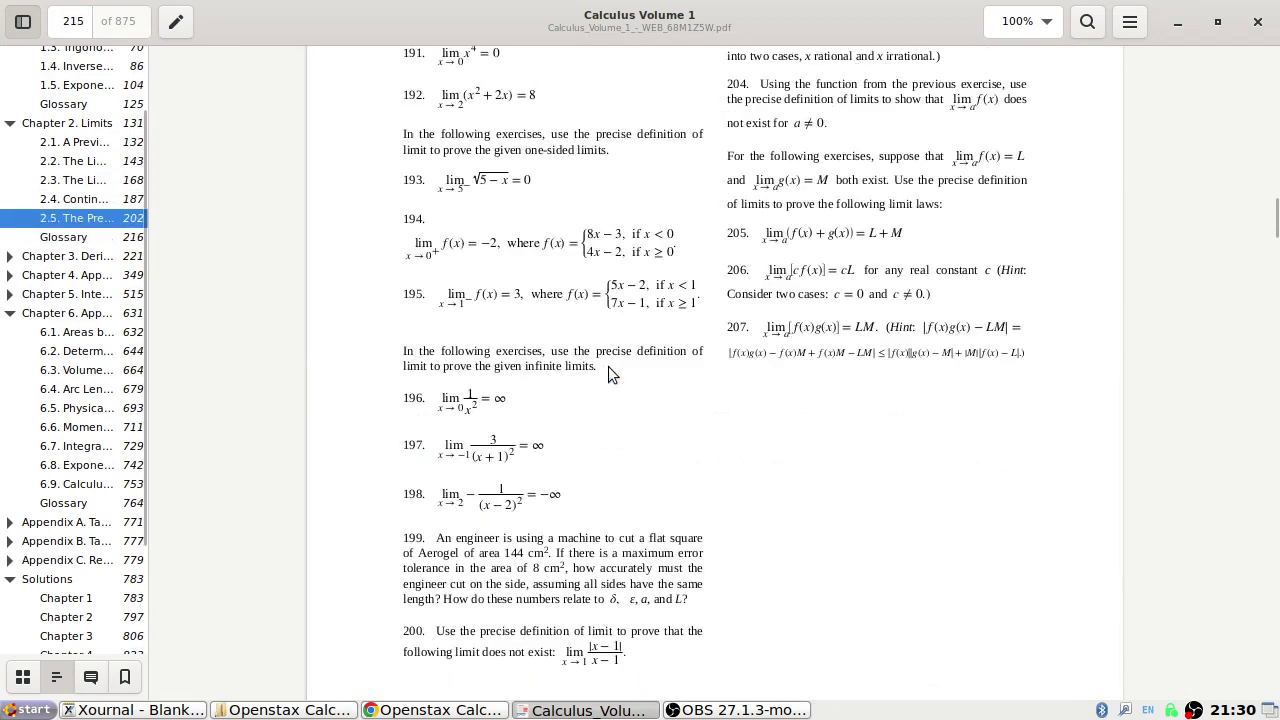
pyautogui.scroll(10, 608, 366)
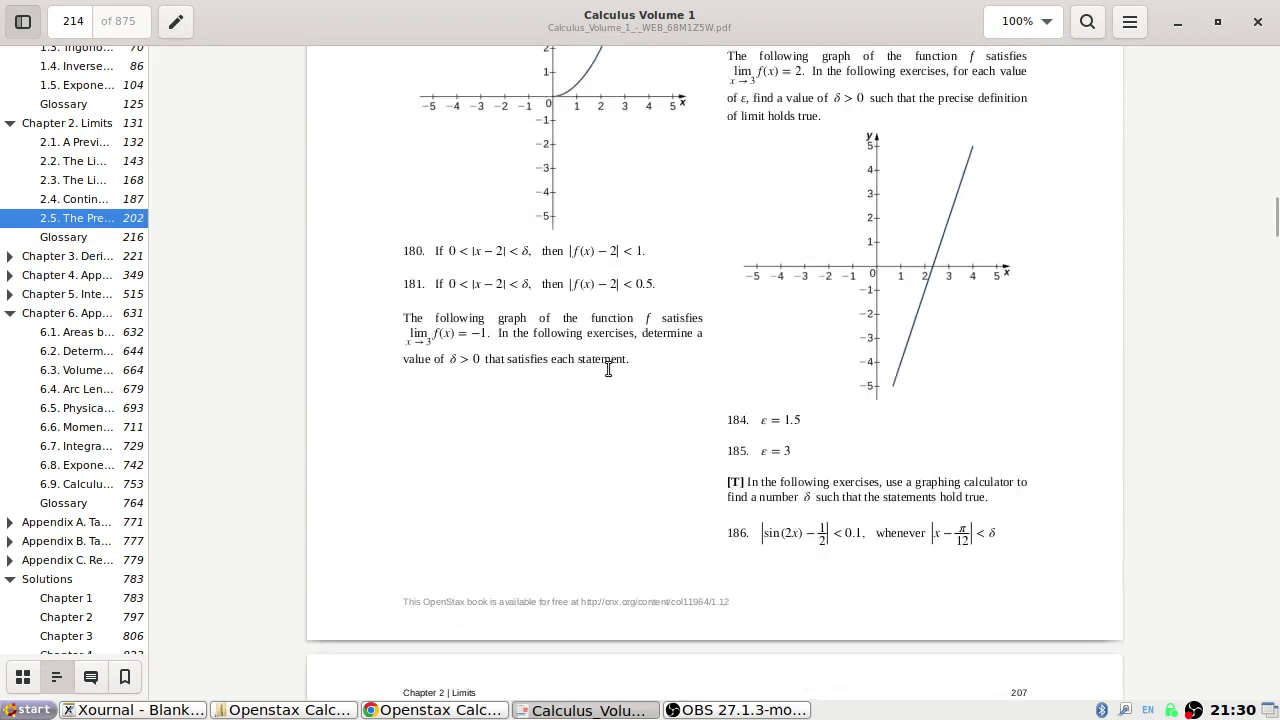
pyautogui.scroll(5, 607, 368)
pyautogui.scroll(-5, 607, 368)
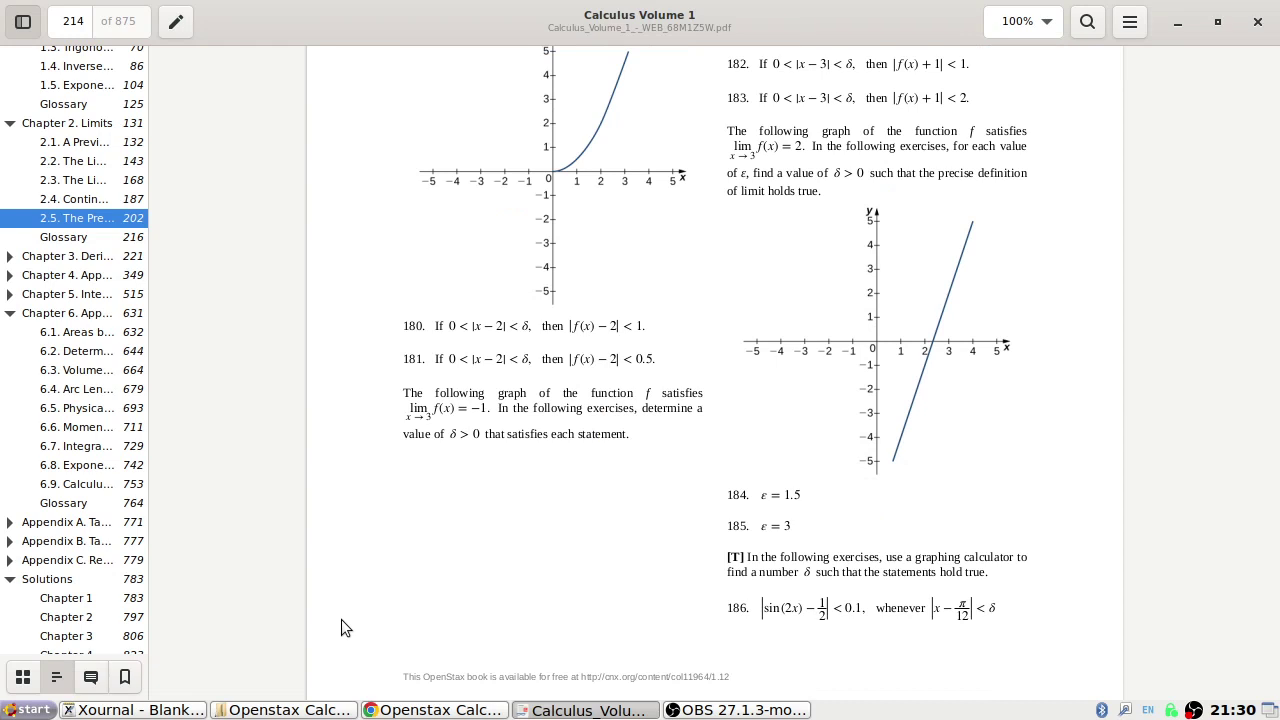
# Screenshot a selected area around exercises 180–181 and copy it to the clipboard
pyautogui.press('Print')
pyautogui.click(727, 330)
pyautogui.click(505, 204)
pyautogui.moveTo(396, 313); pyautogui.dragTo(679, 385)
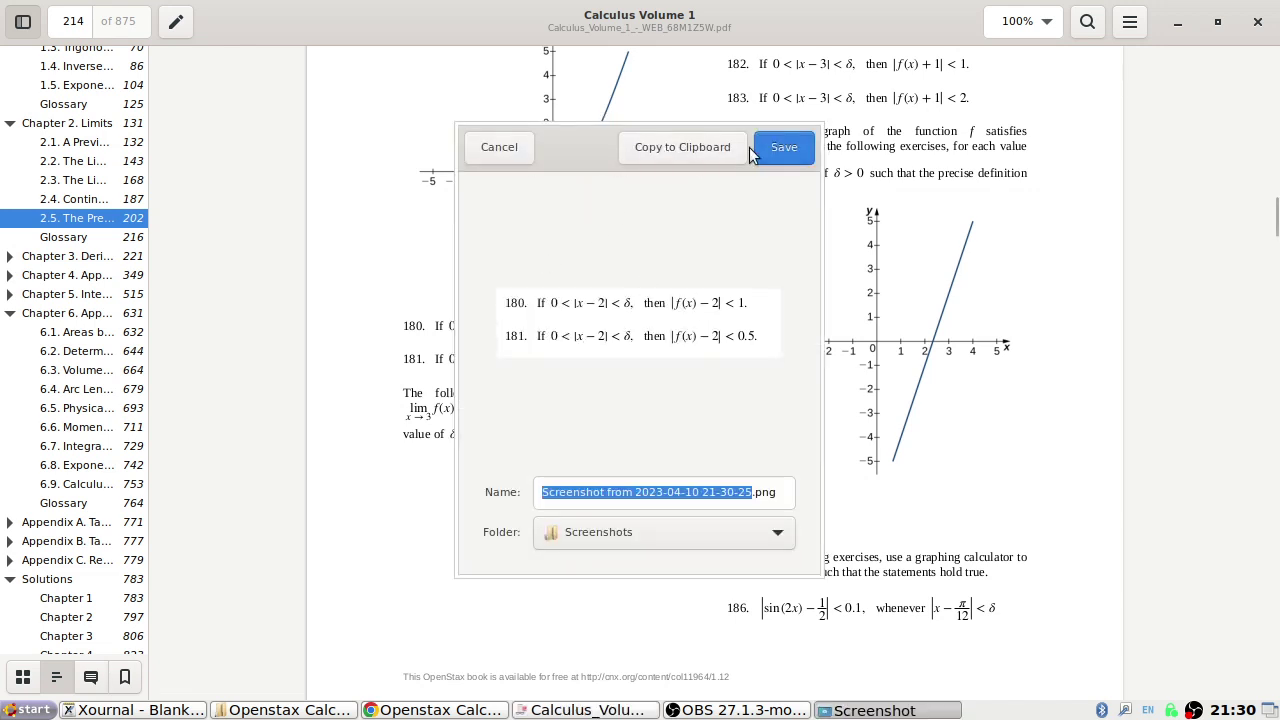
pyautogui.click(490, 148)
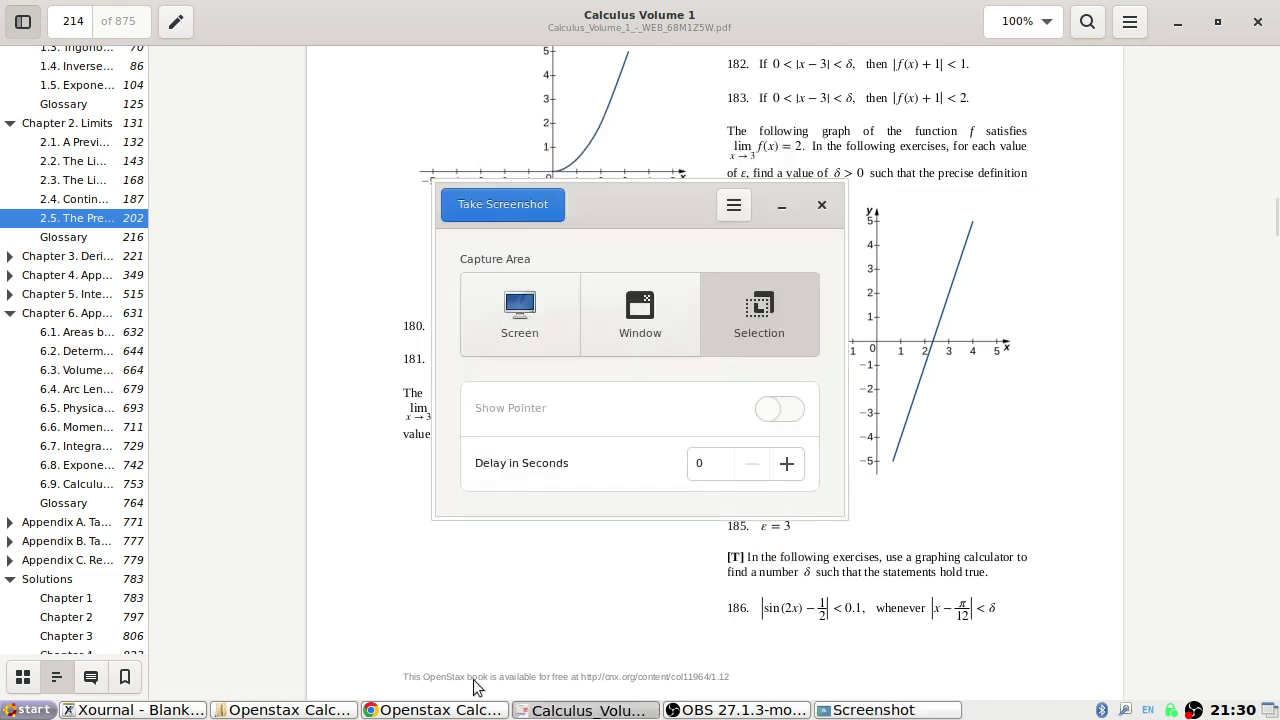
# Paste the exercises screenshot into Xournal below line 179
pyautogui.click(168, 713)
pyautogui.hotkey('ctrl', 'v')
pyautogui.moveTo(553, 413); pyautogui.dragTo(523, 367)
pyautogui.click(570, 519)
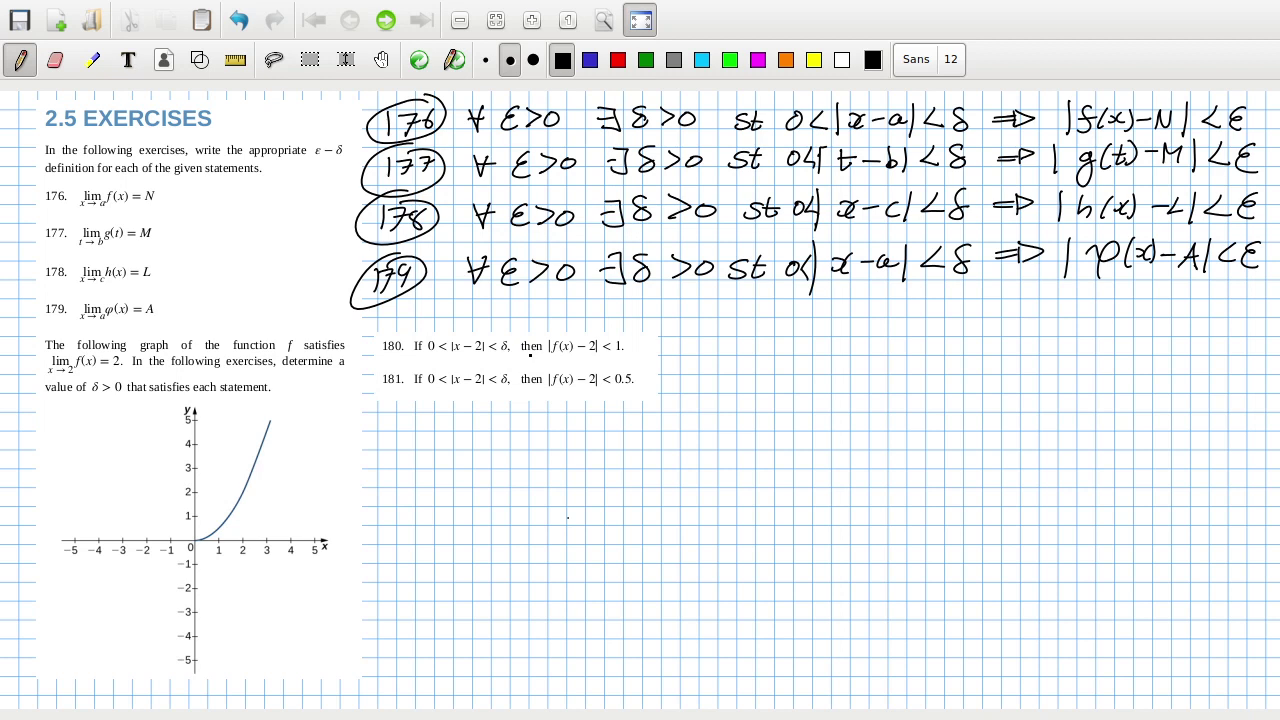
# Draw straight black guide lines on the graph at x=2, y=1 and y=3
pyautogui.click(235, 59)
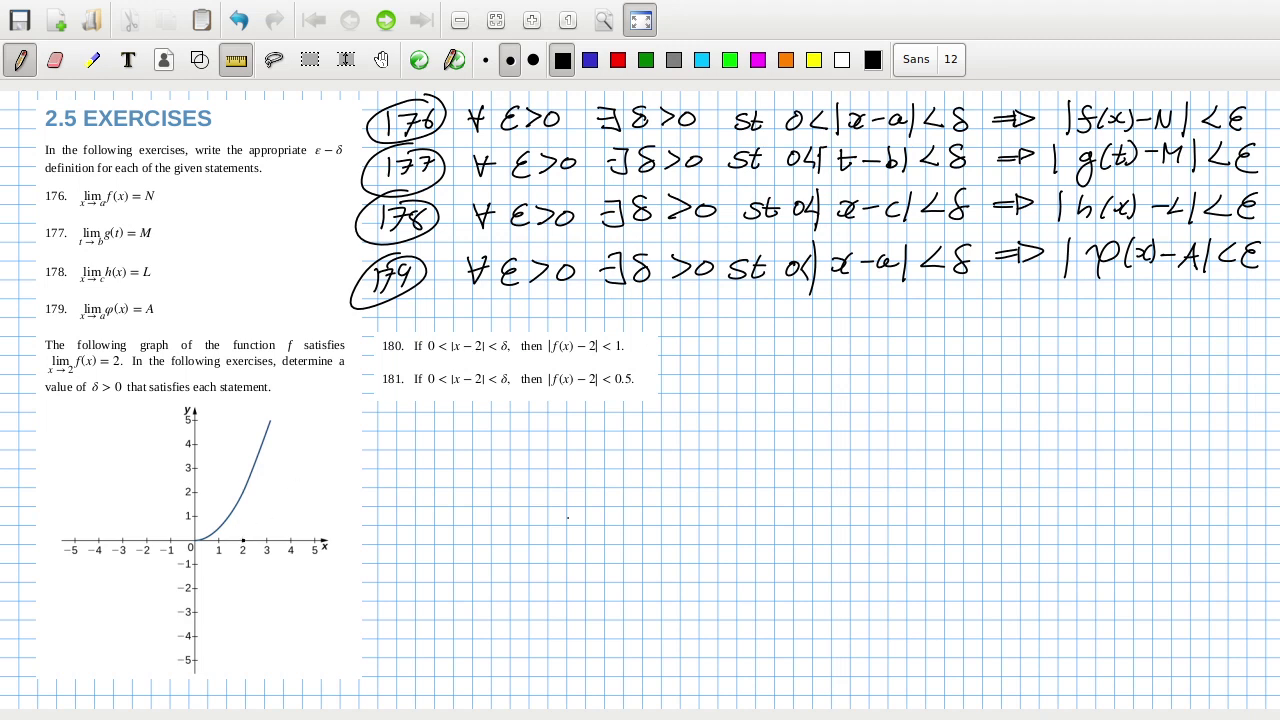
pyautogui.moveTo(242, 542)
pyautogui.mouseDown()
pyautogui.moveTo(243, 492)
pyautogui.moveTo(193, 491)
pyautogui.mouseUp()
pyautogui.moveTo(193, 515); pyautogui.dragTo(229, 515)
pyautogui.moveTo(229, 515); pyautogui.dragTo(228, 542)
pyautogui.moveTo(196, 469)
pyautogui.mouseDown()
pyautogui.moveTo(255, 469)
pyautogui.moveTo(251, 542)
pyautogui.mouseUp()
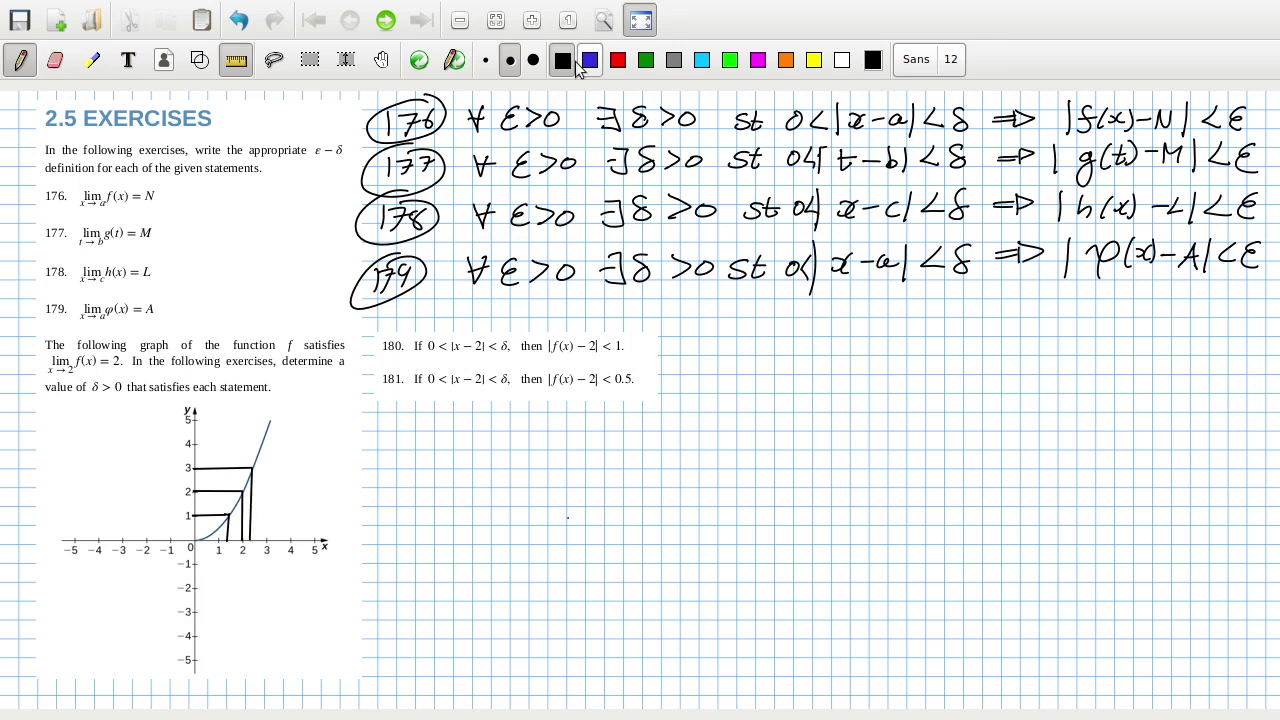
# Circle x=2 on the axis in blue and write δ = 0.1 beside exercise 180
pyautogui.click(590, 60)
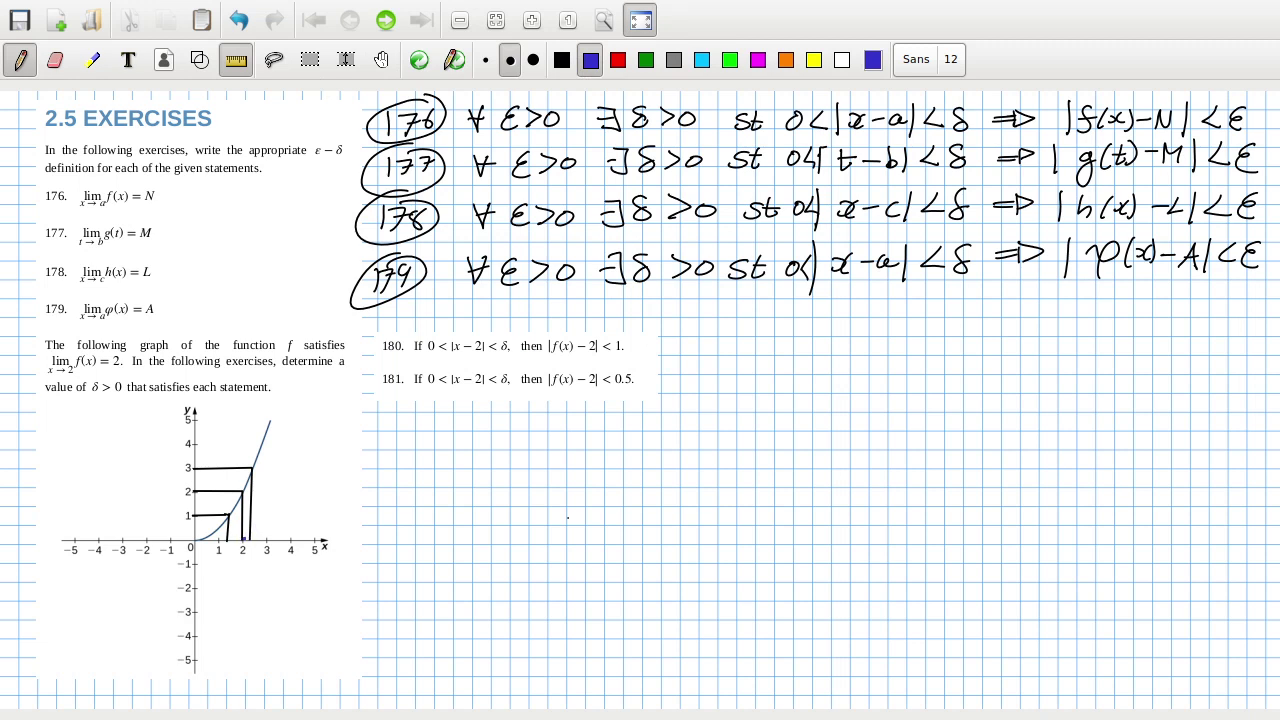
pyautogui.moveTo(242, 537); pyautogui.dragTo(240, 546)
pyautogui.hotkey('ctrl', 'shift', 'l')
pyautogui.moveTo(242, 538); pyautogui.dragTo(246, 541)
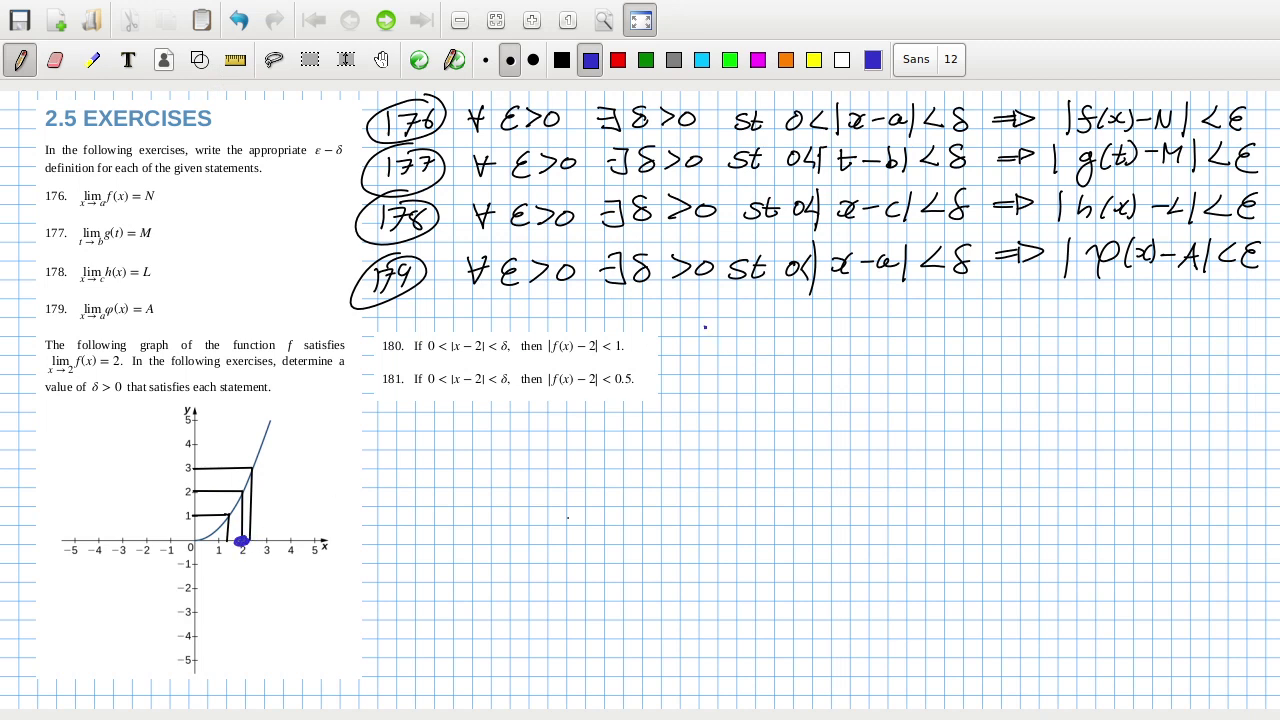
pyautogui.moveTo(705, 326)
pyautogui.mouseDown()
pyautogui.moveTo(700, 342)
pyautogui.moveTo(753, 333)
pyautogui.moveTo(784, 350)
pyautogui.mouseUp()
pyautogui.click(767, 341)
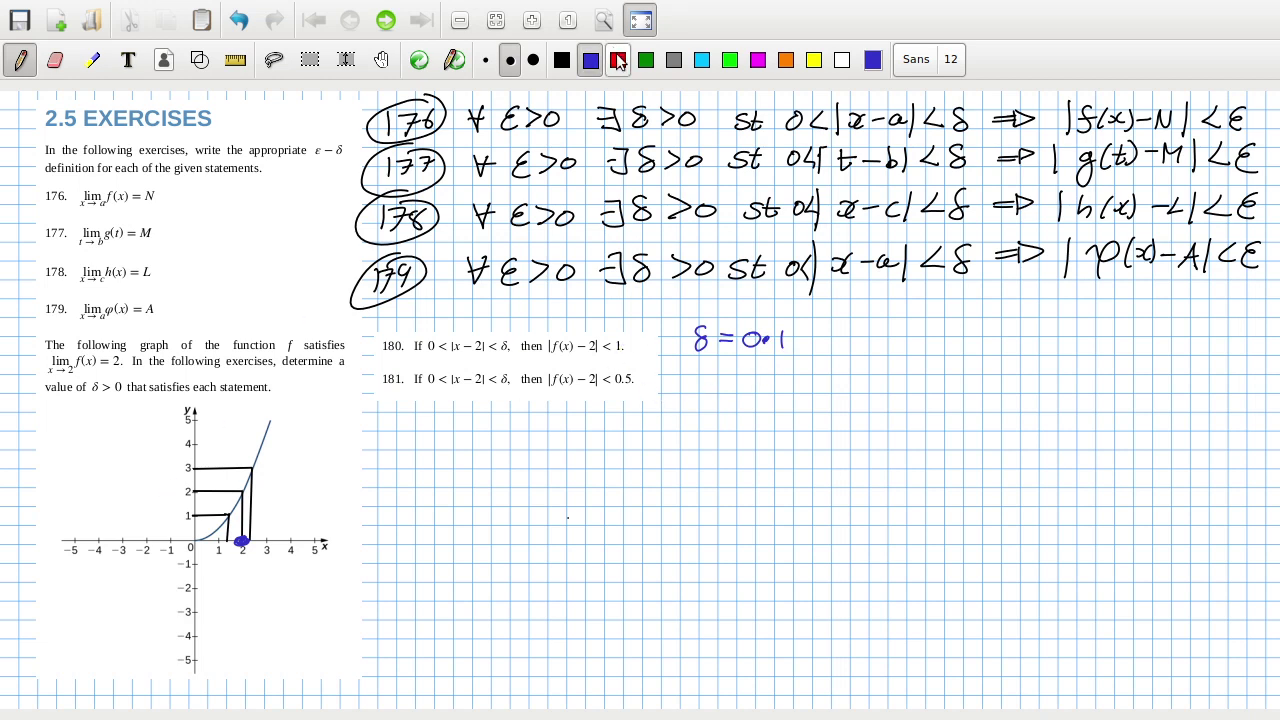
# Draw two straight red guide lines on the graph down to the axis
pyautogui.click(236, 60)
pyautogui.click(618, 60)
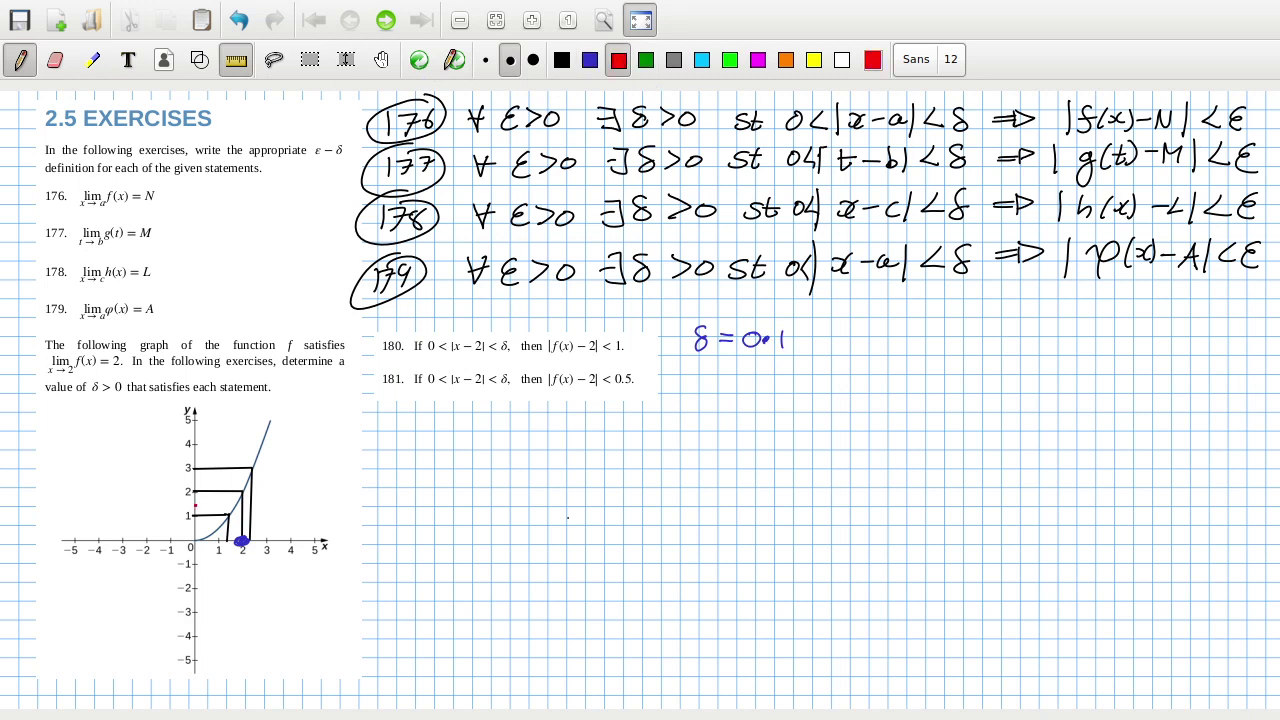
pyautogui.moveTo(194, 500)
pyautogui.mouseDown()
pyautogui.moveTo(238, 500)
pyautogui.moveTo(236, 541)
pyautogui.mouseUp()
pyautogui.moveTo(197, 478)
pyautogui.mouseDown()
pyautogui.moveTo(248, 479)
pyautogui.moveTo(248, 538)
pyautogui.mouseUp()
# Write δ = 0.05 in red below δ = 0.1
pyautogui.click(646, 60)
pyautogui.moveTo(703, 365); pyautogui.dragTo(704, 376)
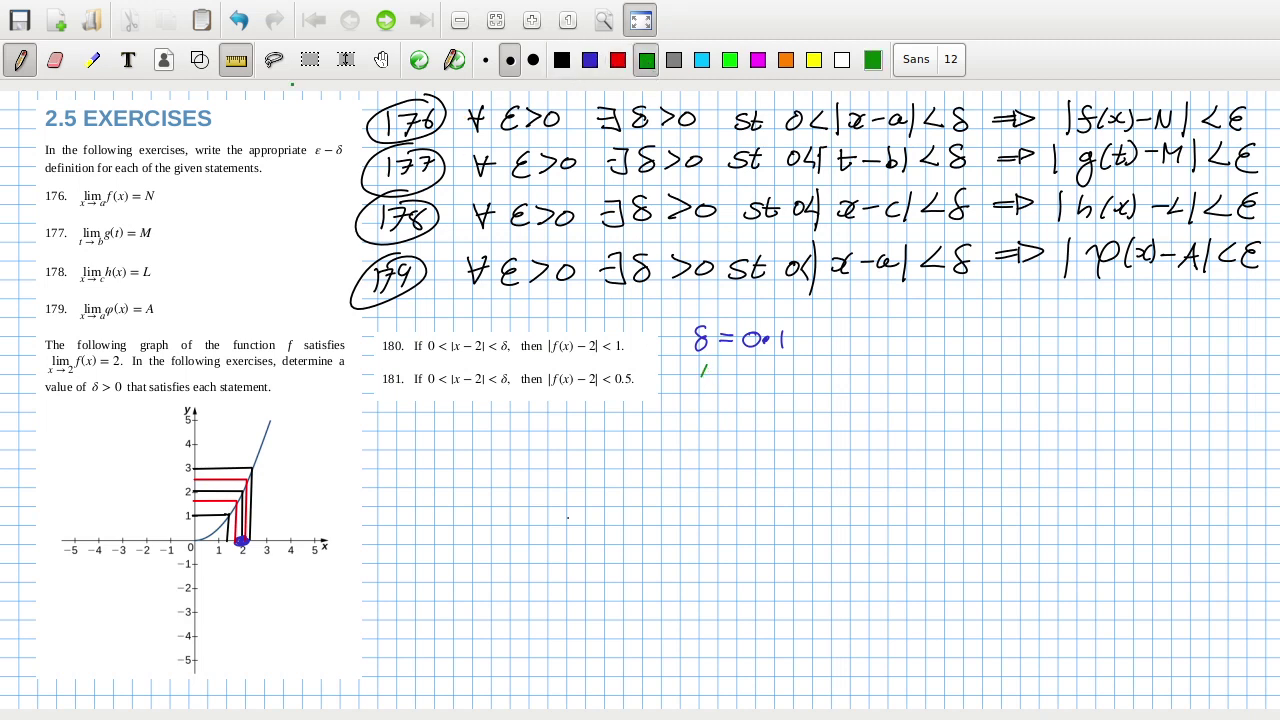
pyautogui.click(618, 60)
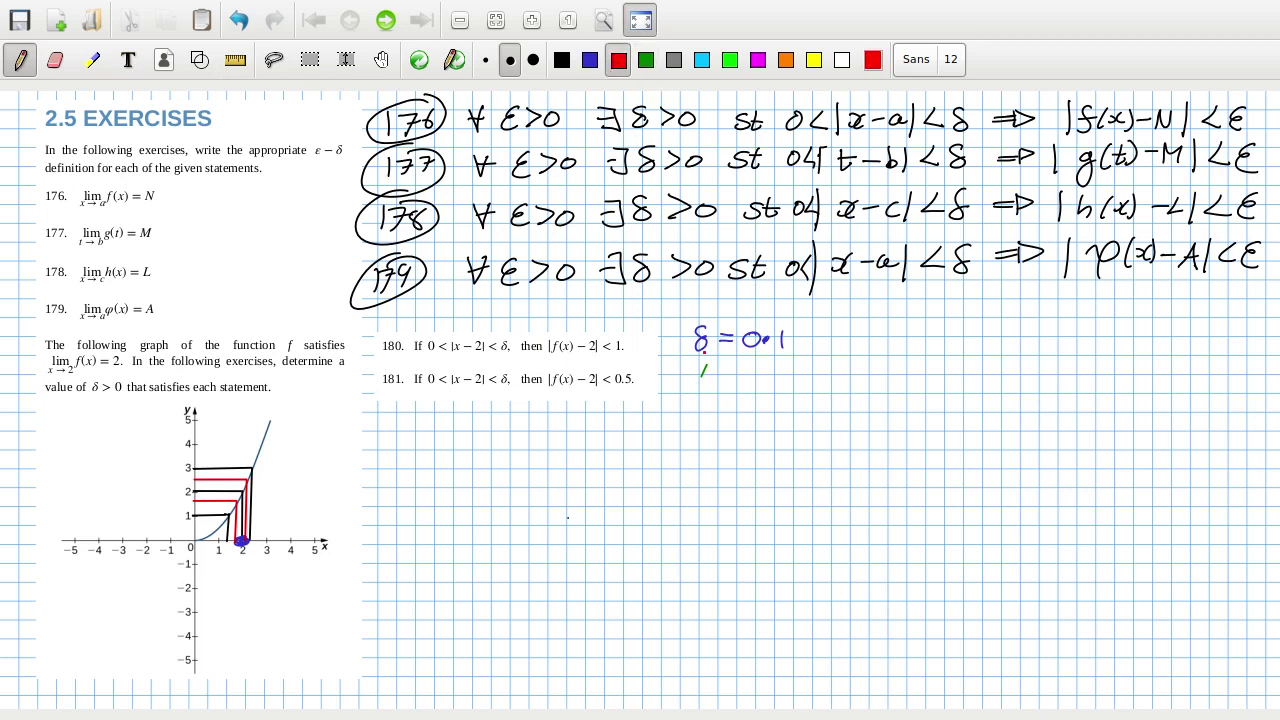
pyautogui.moveTo(709, 367)
pyautogui.mouseDown()
pyautogui.moveTo(702, 381)
pyautogui.moveTo(737, 377)
pyautogui.mouseUp()
pyautogui.moveTo(723, 388)
pyautogui.mouseDown()
pyautogui.moveTo(805, 381)
pyautogui.moveTo(790, 393)
pyautogui.mouseUp()
pyautogui.click(768, 386)
pyautogui.moveTo(796, 375); pyautogui.dragTo(808, 374)
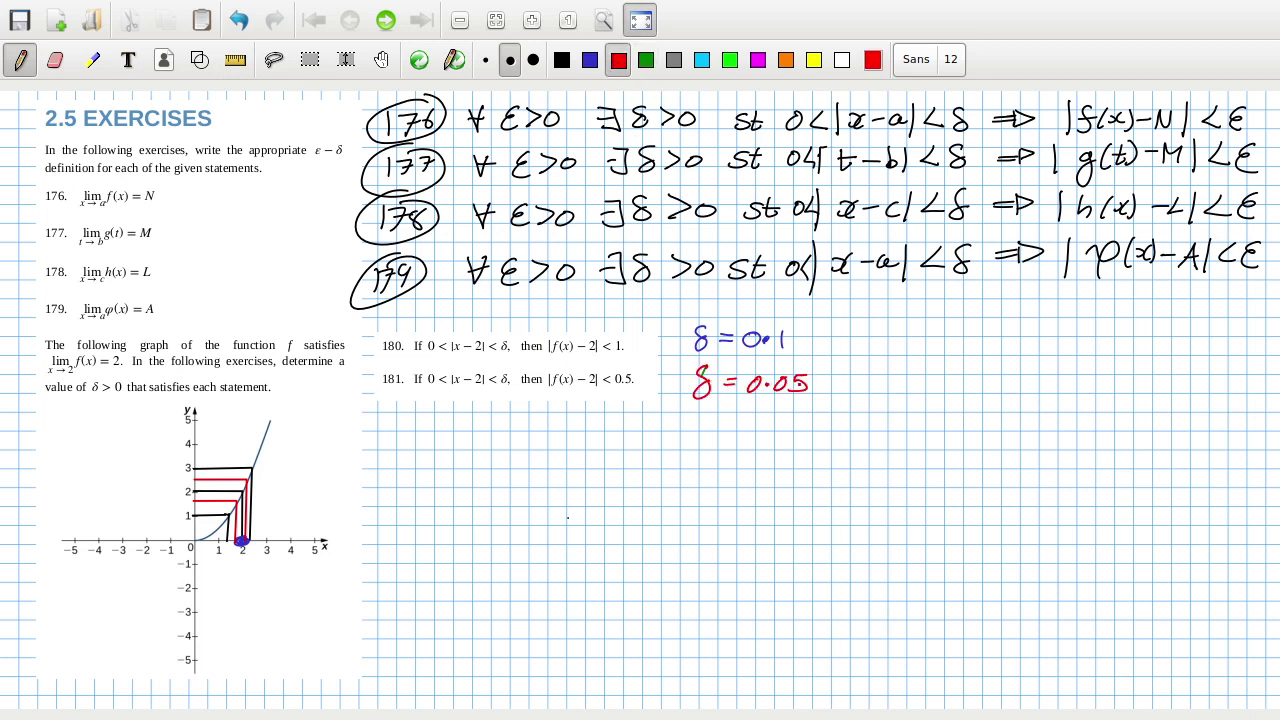
# In the Calculus PDF, jump to the Chapter 2 answers and scroll through them
pyautogui.hotkey('alt', 'Tab')
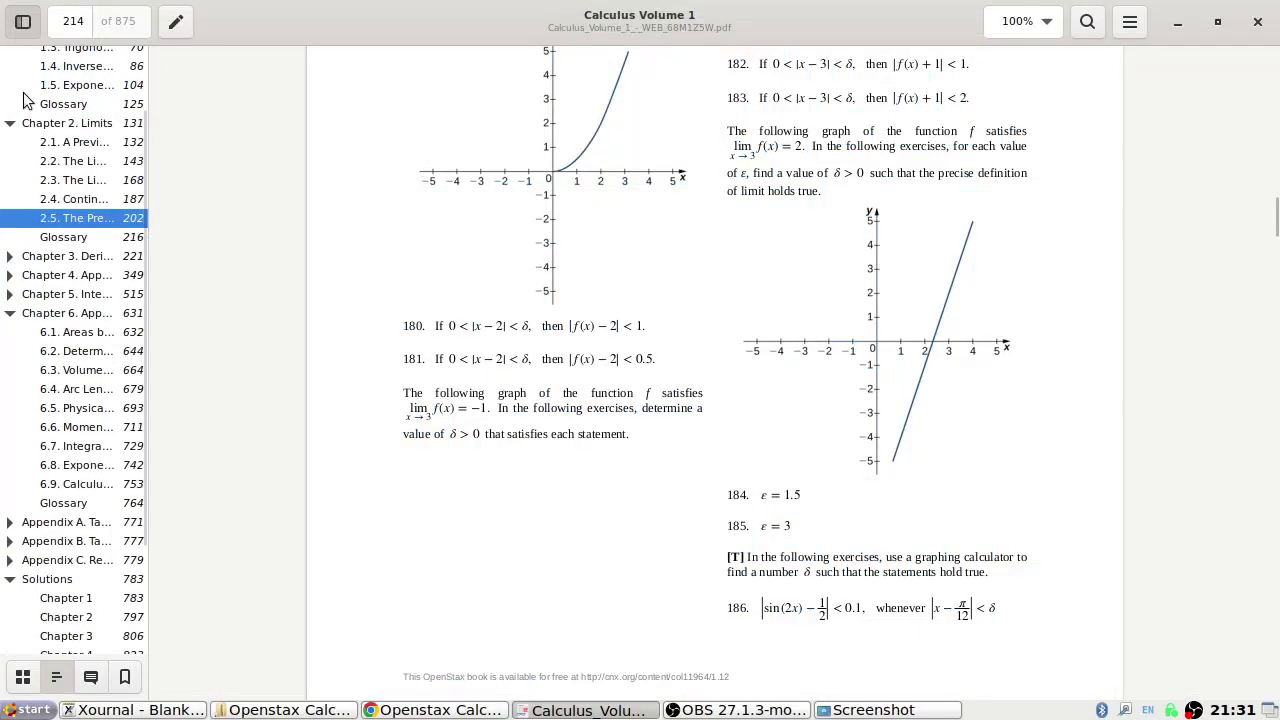
pyautogui.scroll(-3, 96, 466)
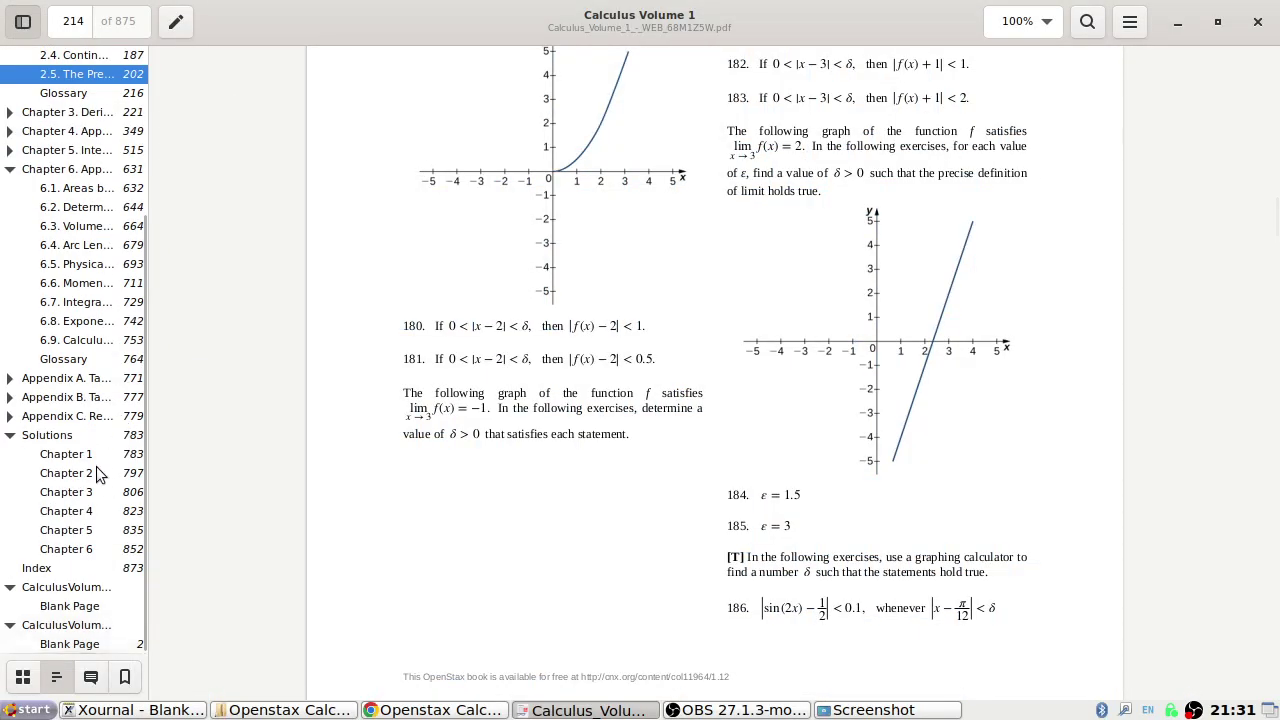
pyautogui.click(98, 476)
pyautogui.scroll(-10, 591, 404)
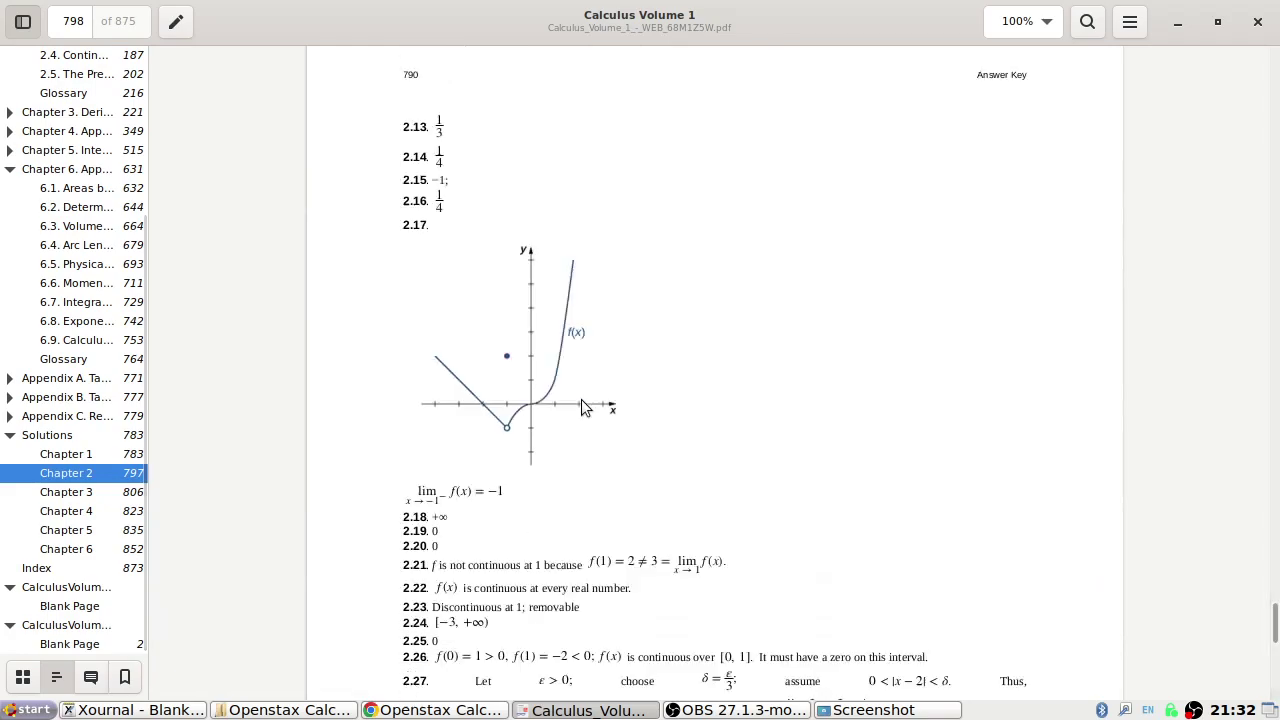
pyautogui.scroll(-5, 591, 404)
pyautogui.hotkey('alt', 'Tab')
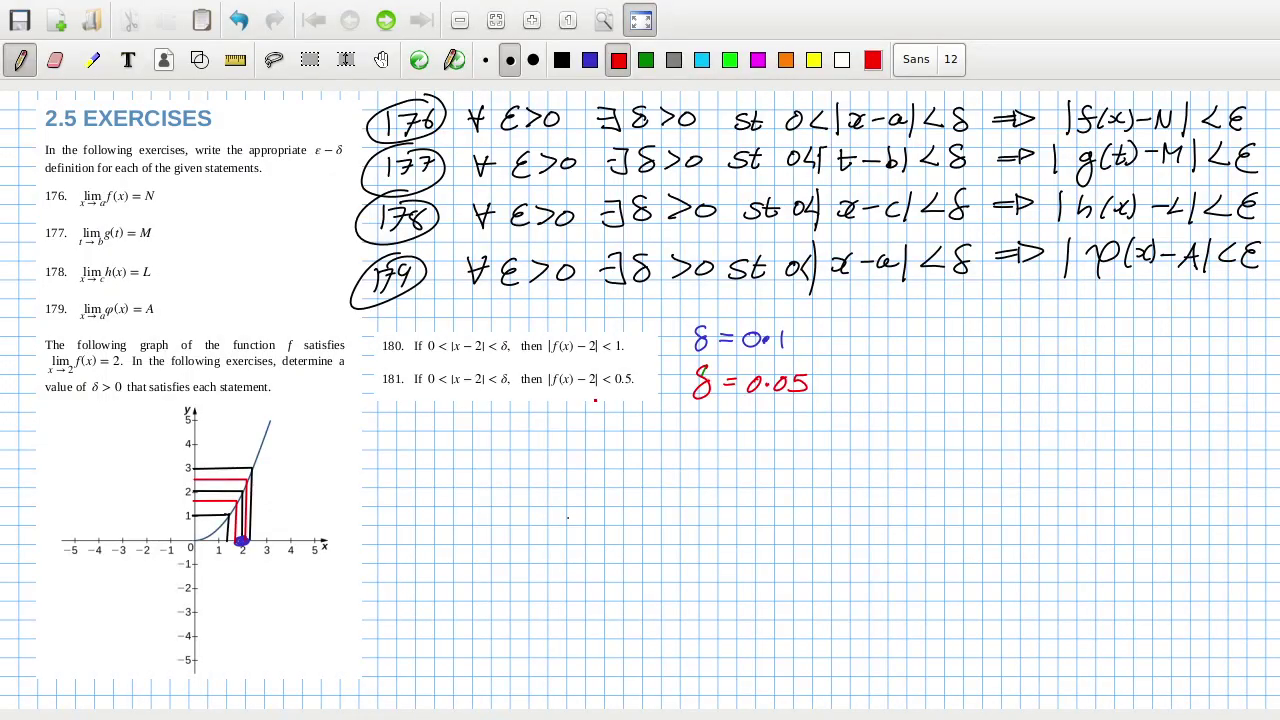
# Scroll to answer 181 showing δ ≤ 0.25, then return to Xournal and exit fullscreen
pyautogui.hotkey('alt', 'Tab')
pyautogui.scroll(-10, 594, 398)
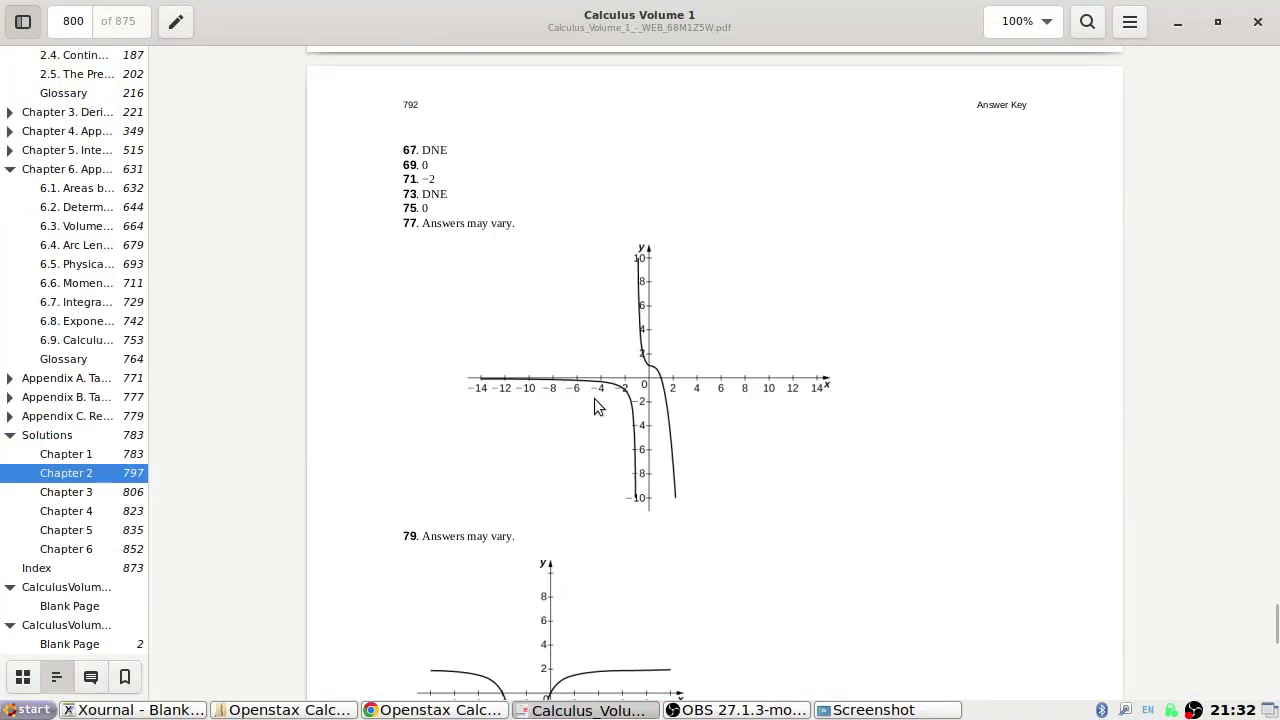
pyautogui.scroll(-15, 596, 398)
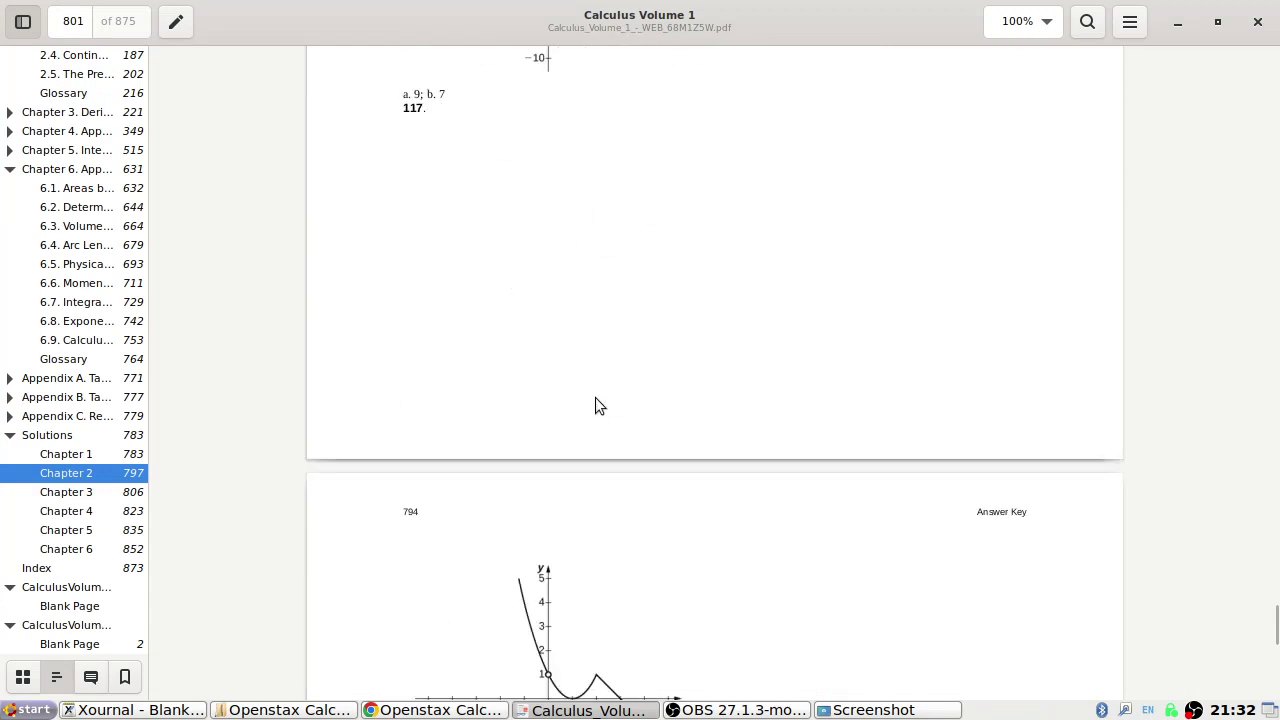
pyautogui.scroll(-15, 596, 398)
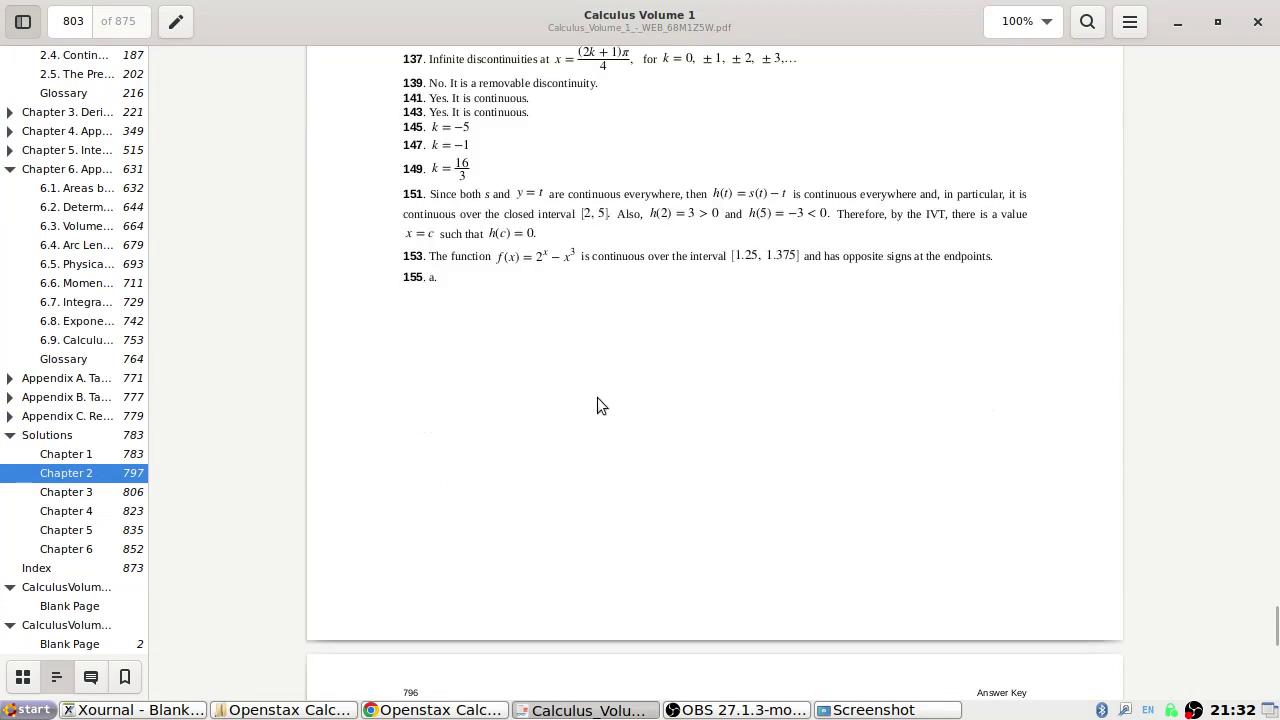
pyautogui.scroll(-5, 597, 397)
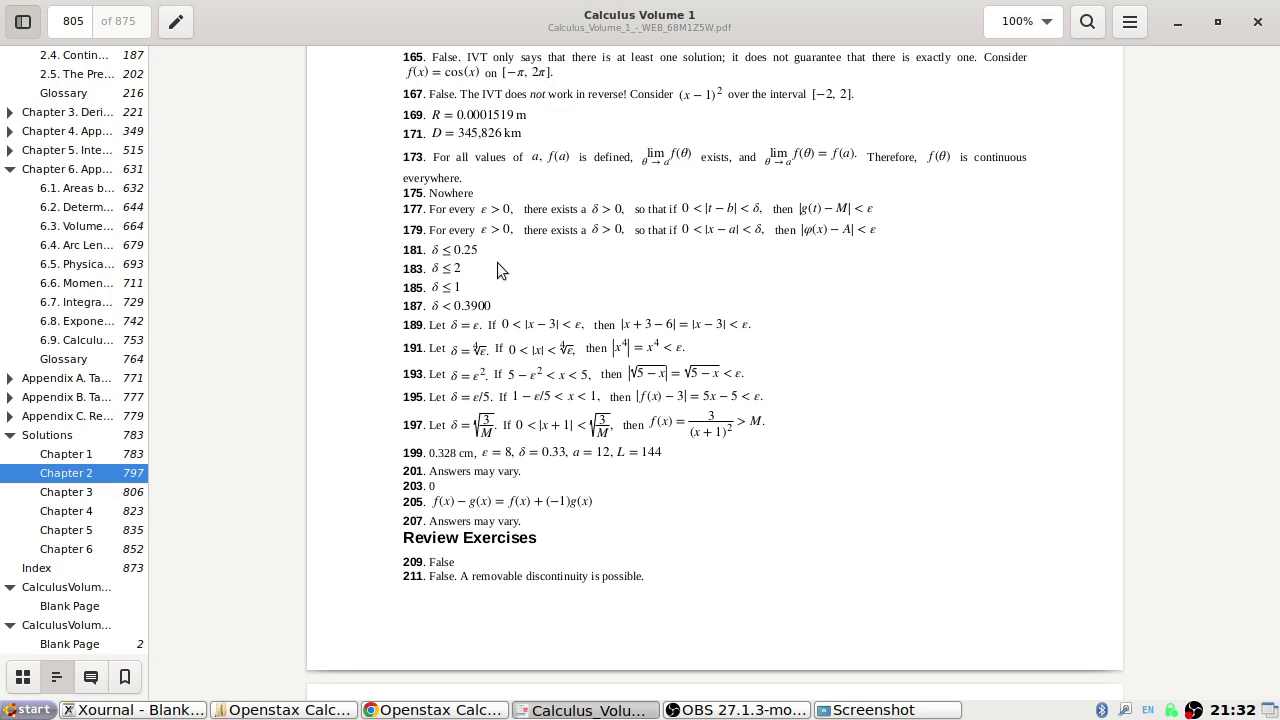
pyautogui.hotkey('alt', 'Tab')
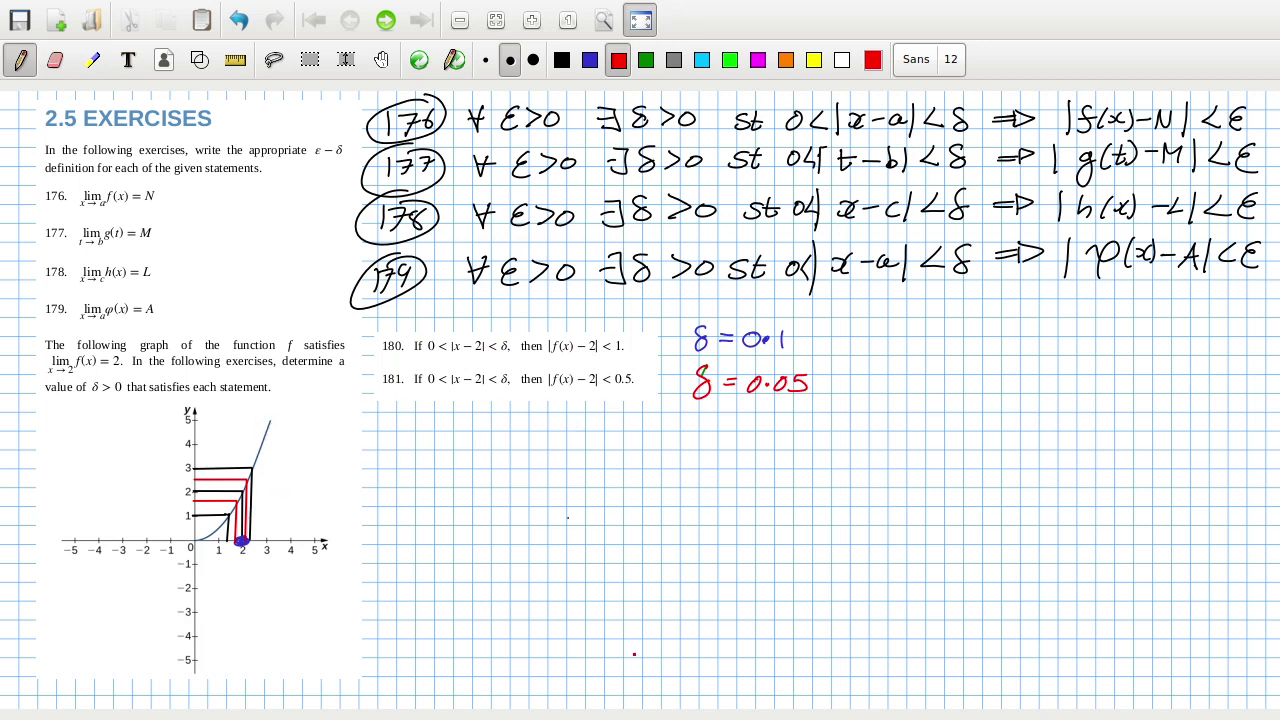
pyautogui.press('F11')
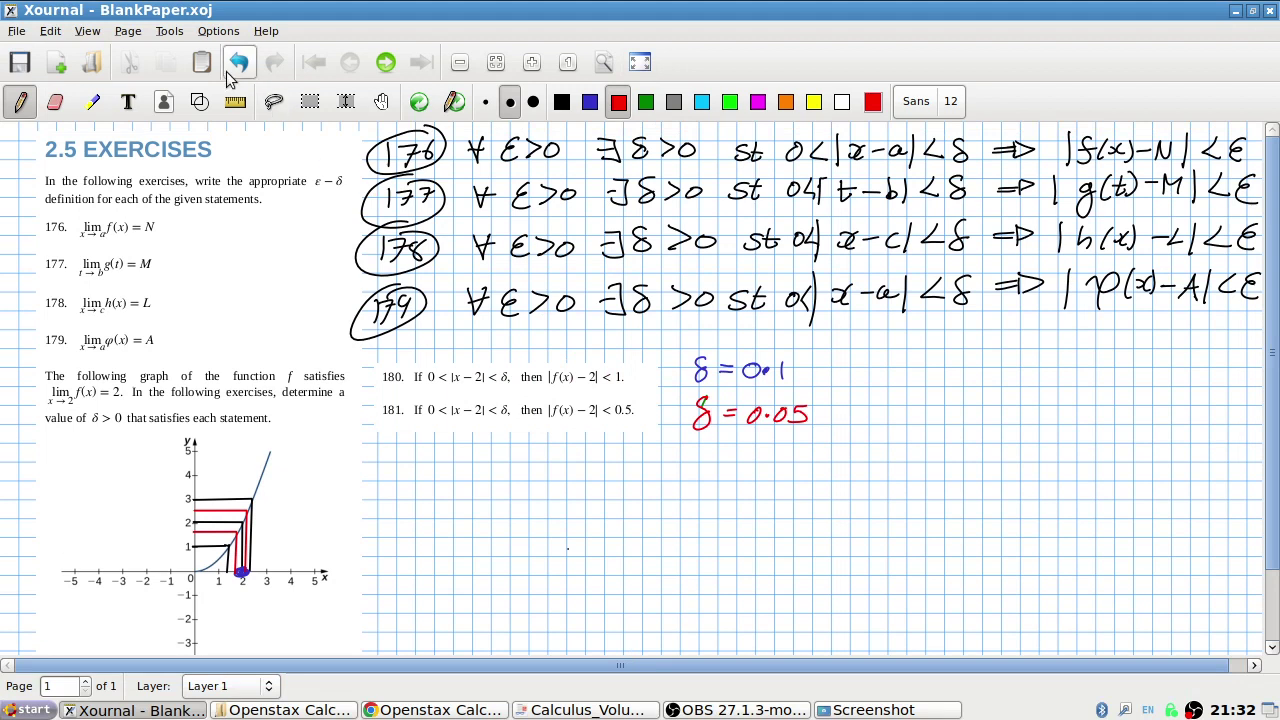
# Delete the Xournal layer to wipe all notes, then jump the textbook PDF to page 214
pyautogui.click(128, 31)
pyautogui.click(168, 171)
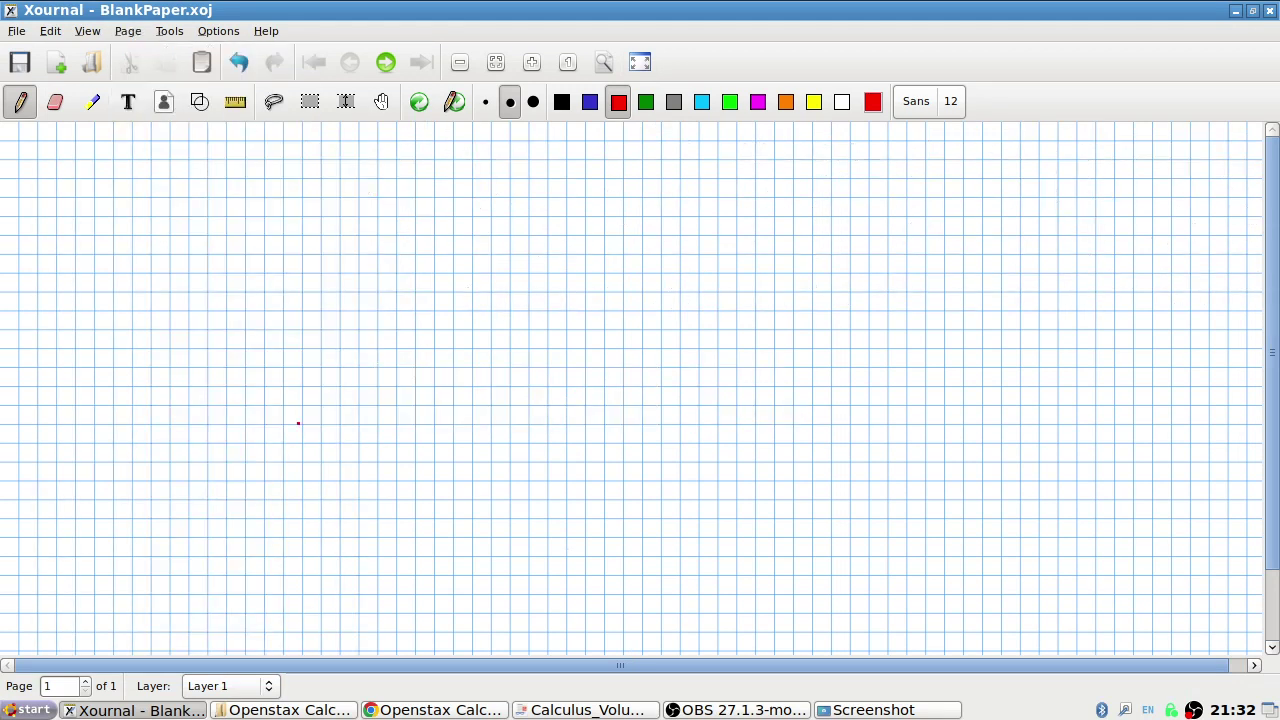
pyautogui.hotkey('alt', 'Tab')
pyautogui.click(73, 21)
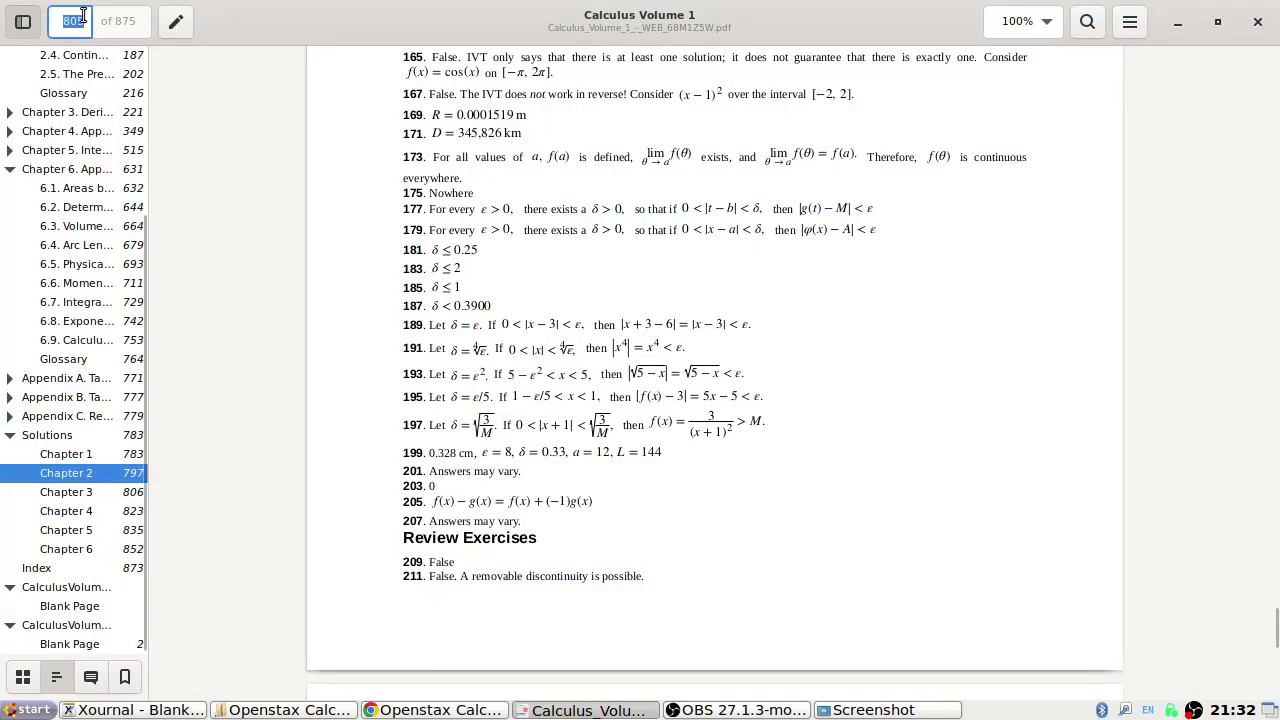
pyautogui.write('214')
pyautogui.press('Return')
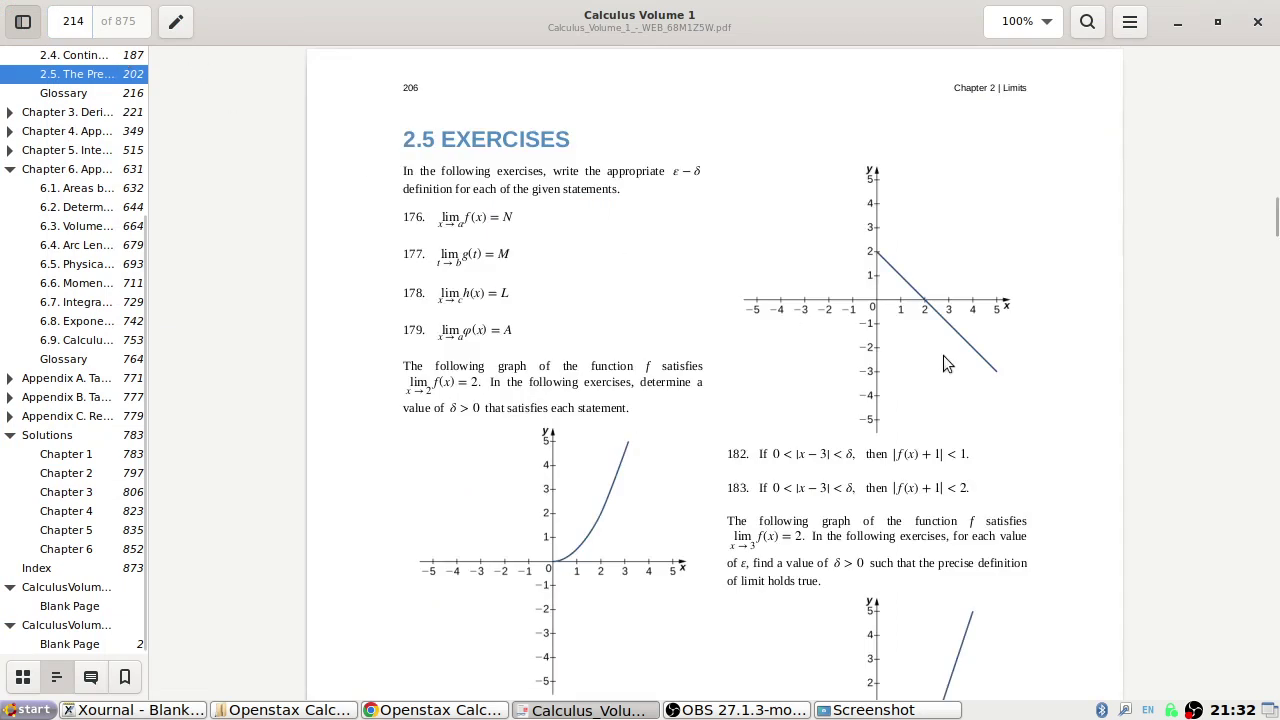
pyautogui.scroll(-10, 930, 360)
pyautogui.scroll(10, 923, 366)
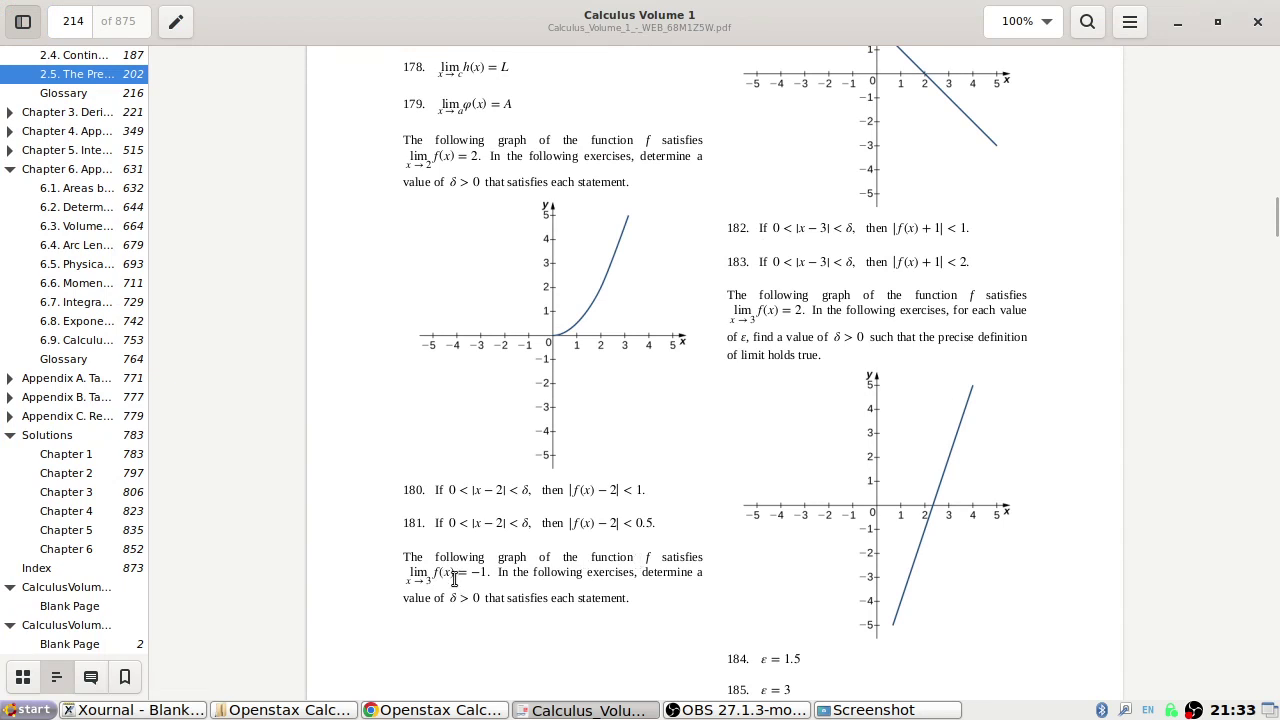
pyautogui.scroll(6, 540, 573)
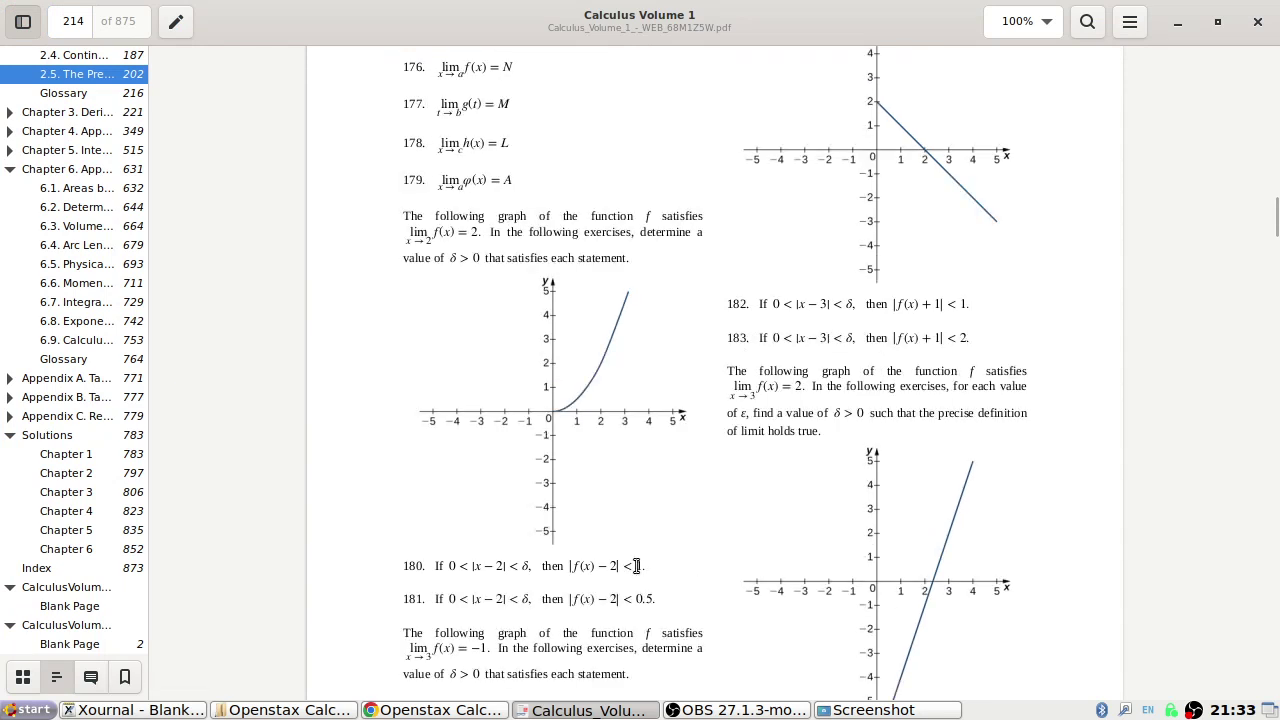
pyautogui.scroll(-3, 823, 537)
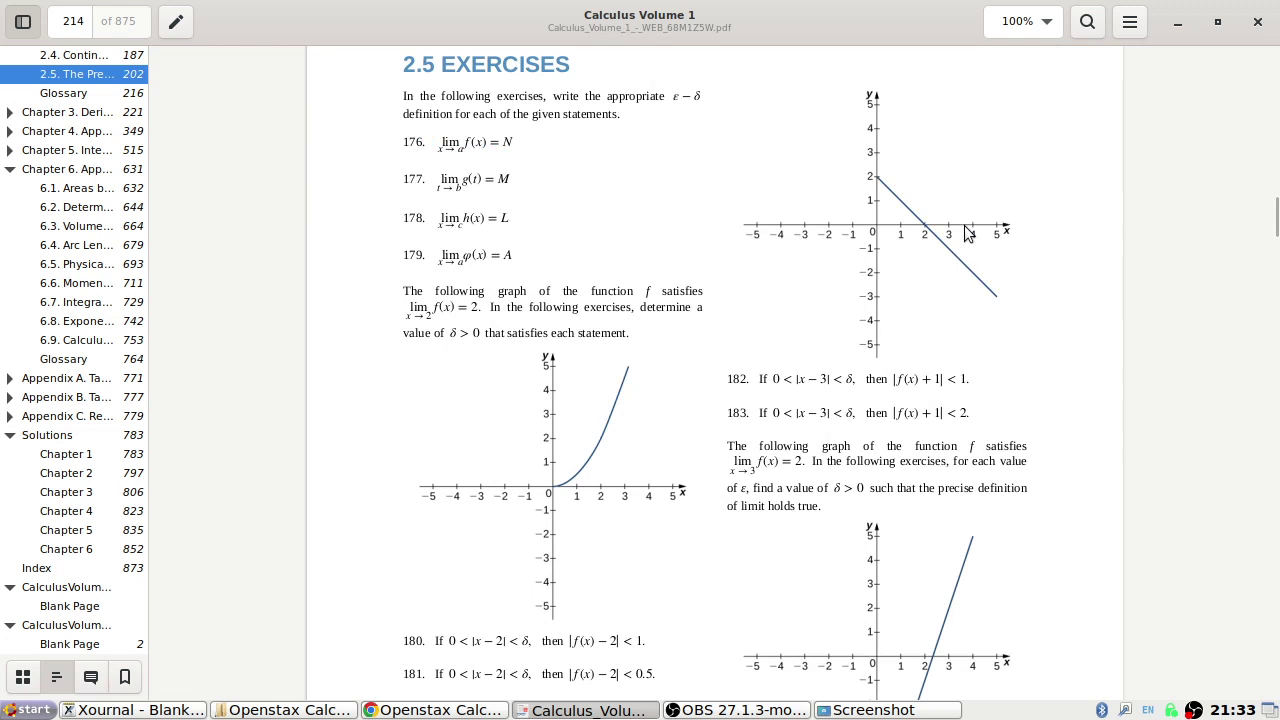
pyautogui.scroll(1, 1031, 327)
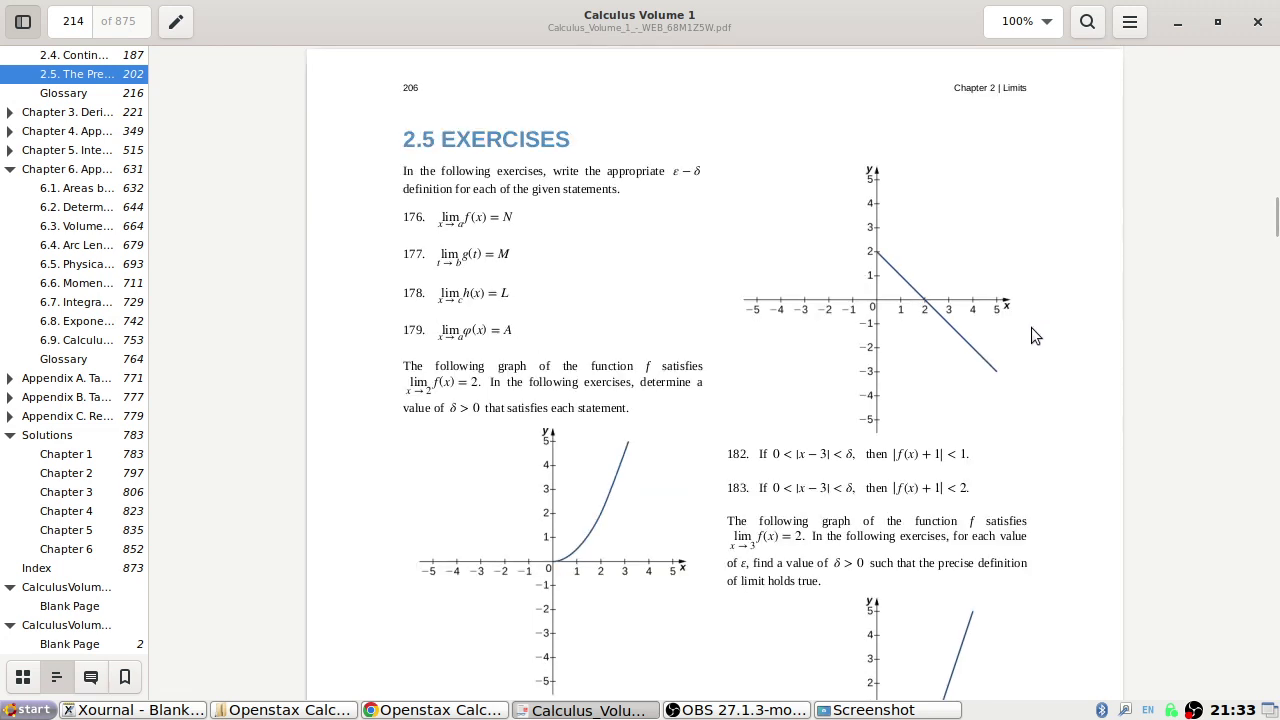
# Capture the exercise 182–183 graph area and paste it at the Xournal page's top-left
pyautogui.hotkey('alt', 'Tab')
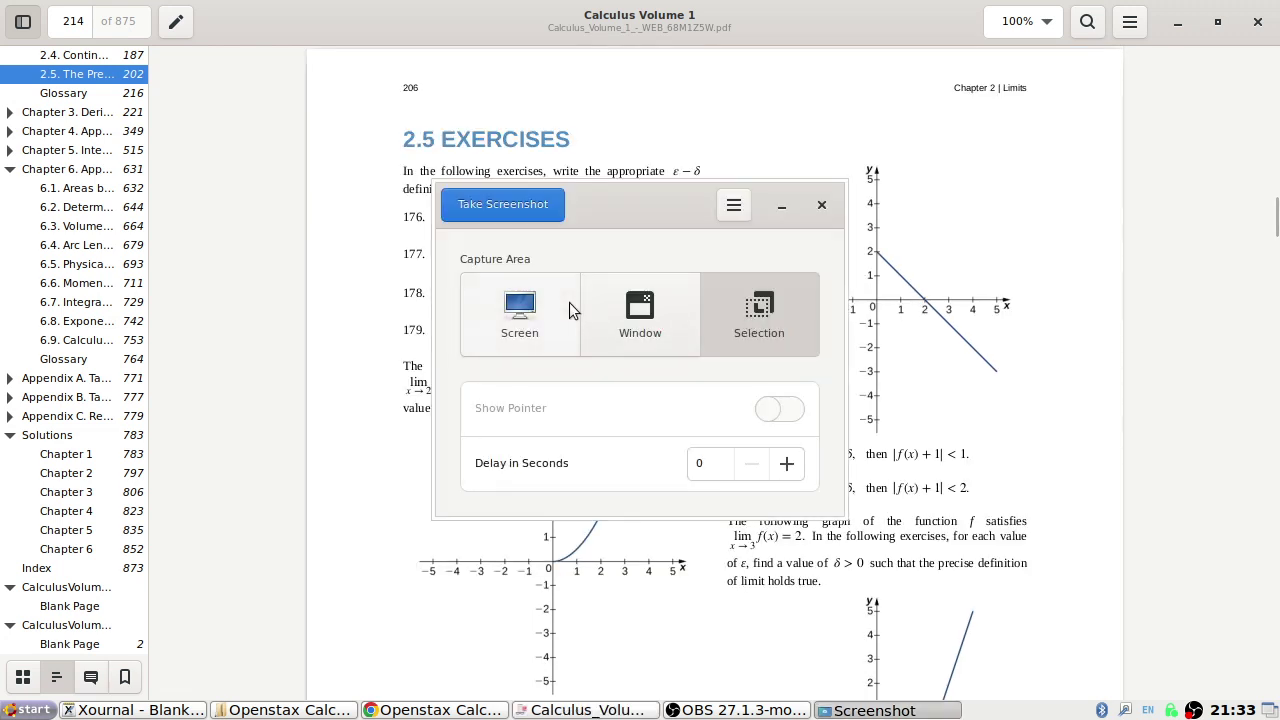
pyautogui.click(645, 318)
pyautogui.click(560, 208)
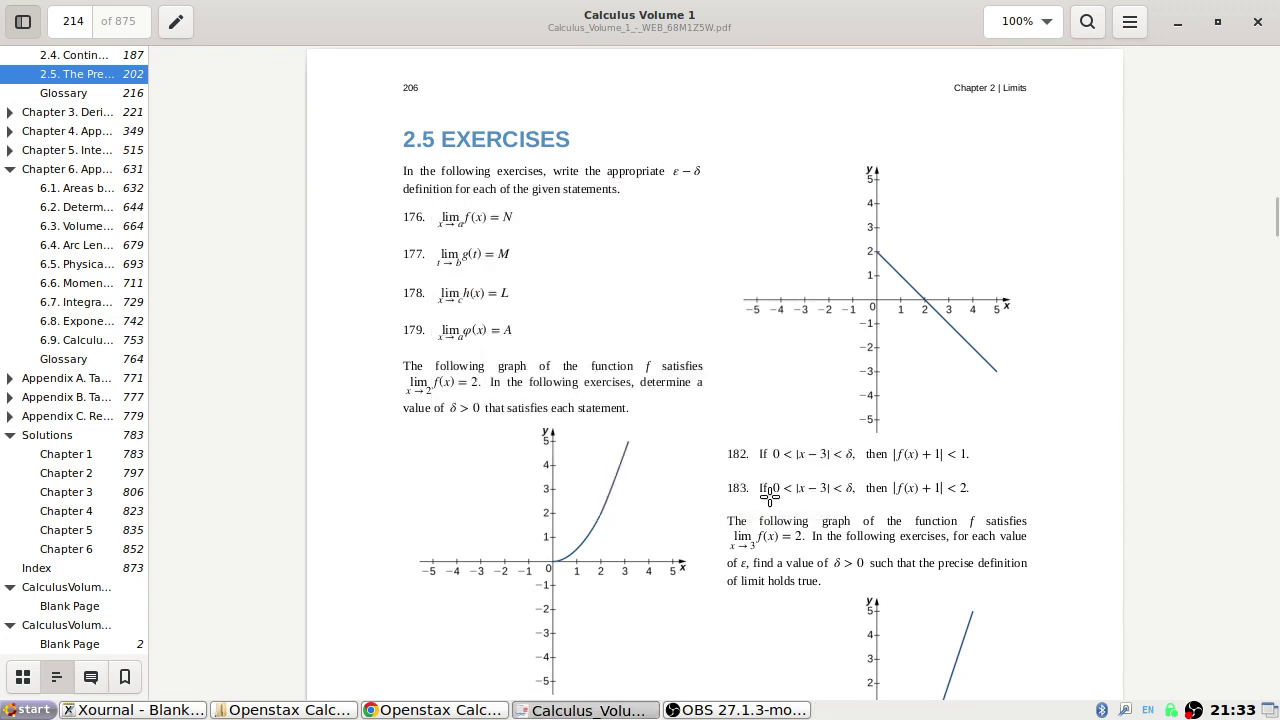
pyautogui.moveTo(1055, 504); pyautogui.dragTo(720, 155)
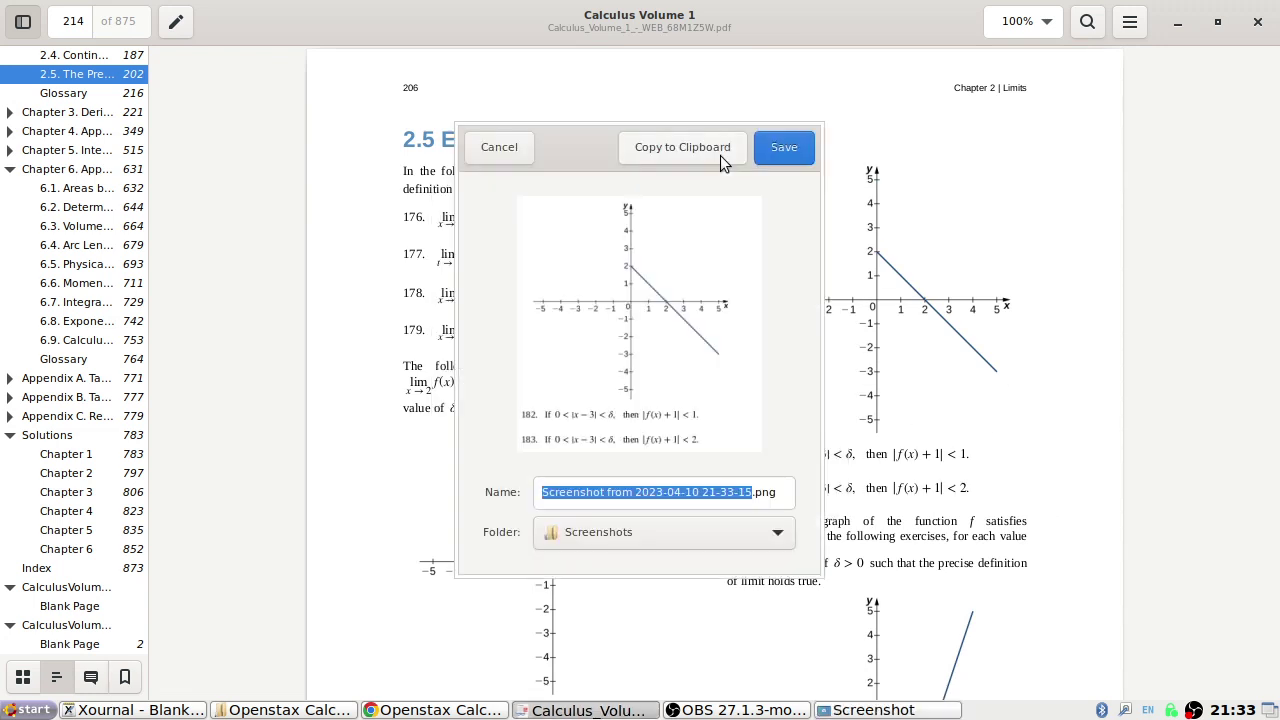
pyautogui.click(492, 150)
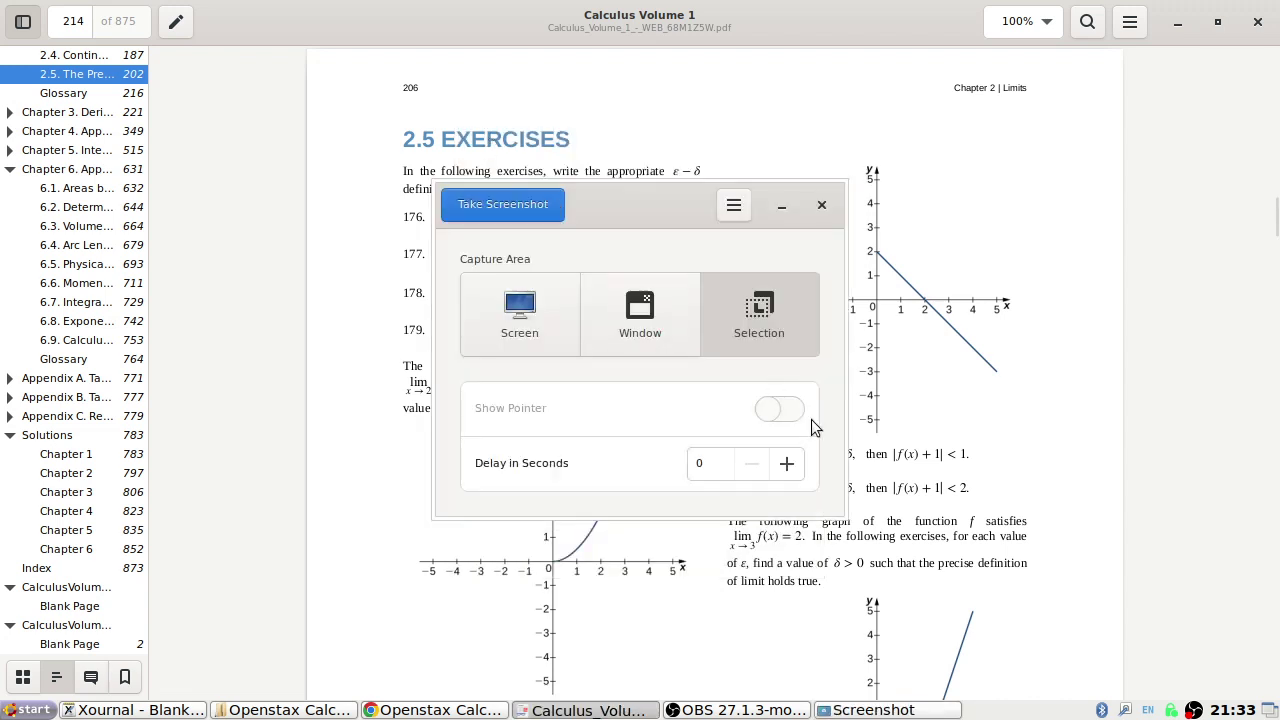
pyautogui.click(820, 207)
pyautogui.scroll(-6, 840, 380)
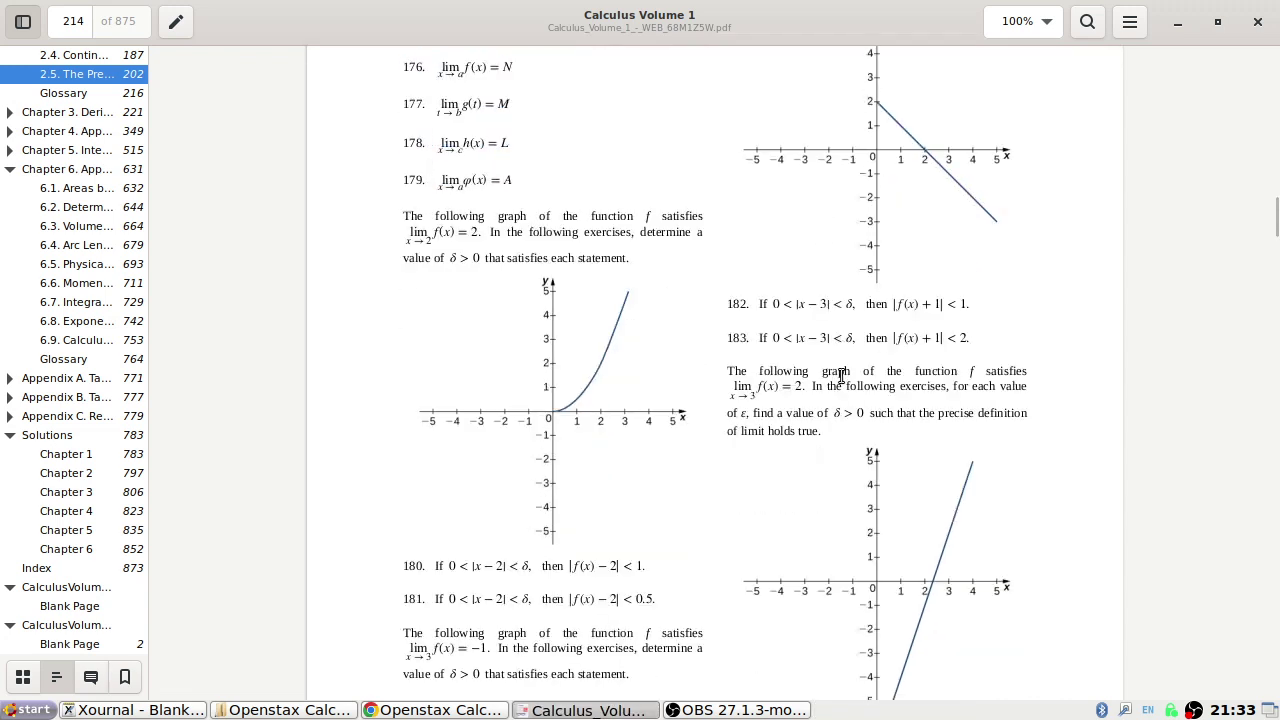
pyautogui.scroll(-1, 840, 382)
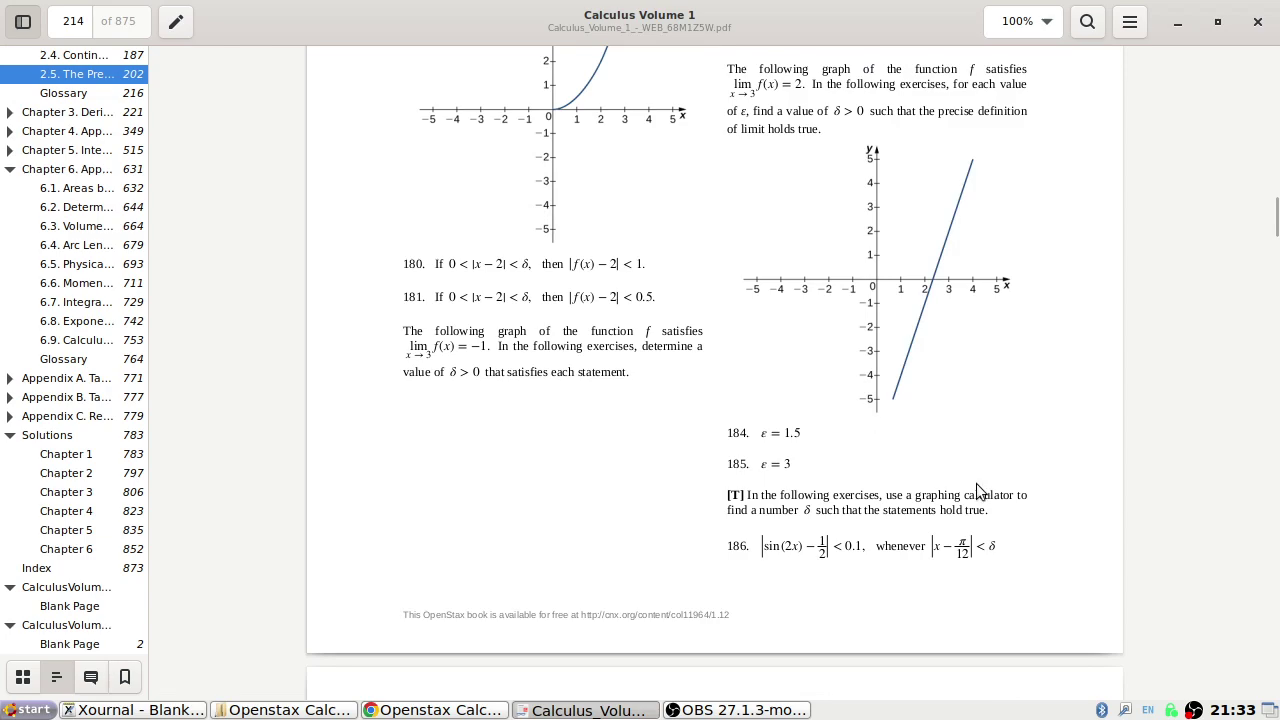
pyautogui.hotkey('alt', 'Tab')
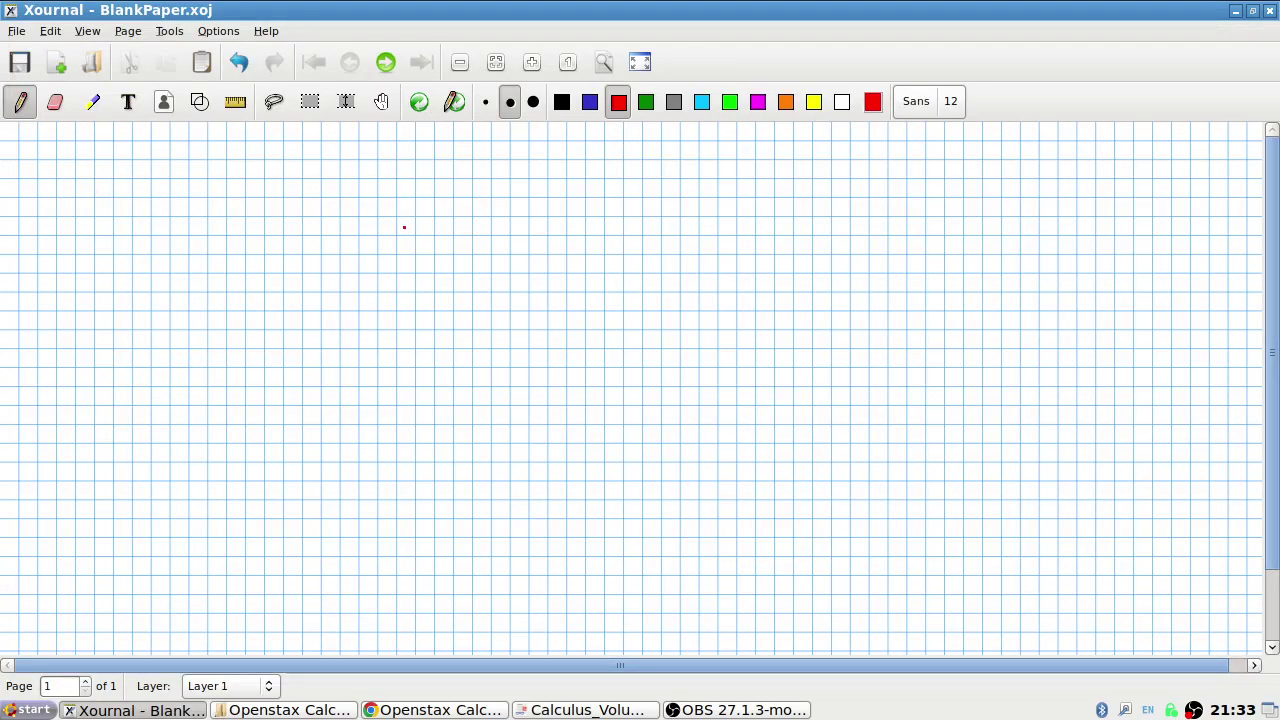
pyautogui.hotkey('ctrl', 'v')
pyautogui.moveTo(443, 331); pyautogui.dragTo(66, 205)
# Capture the exercise 184–185 graph area from the textbook, then return to Xournal
pyautogui.hotkey('alt', 'Tab')
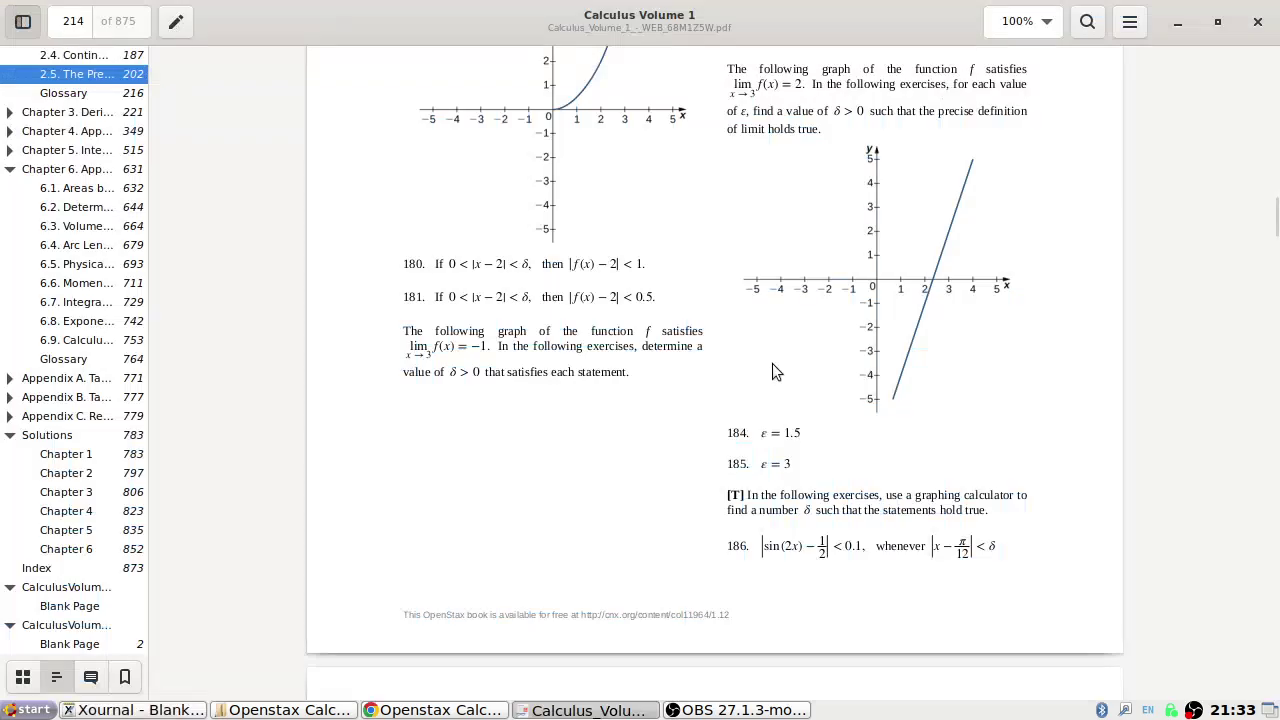
pyautogui.press('Print')
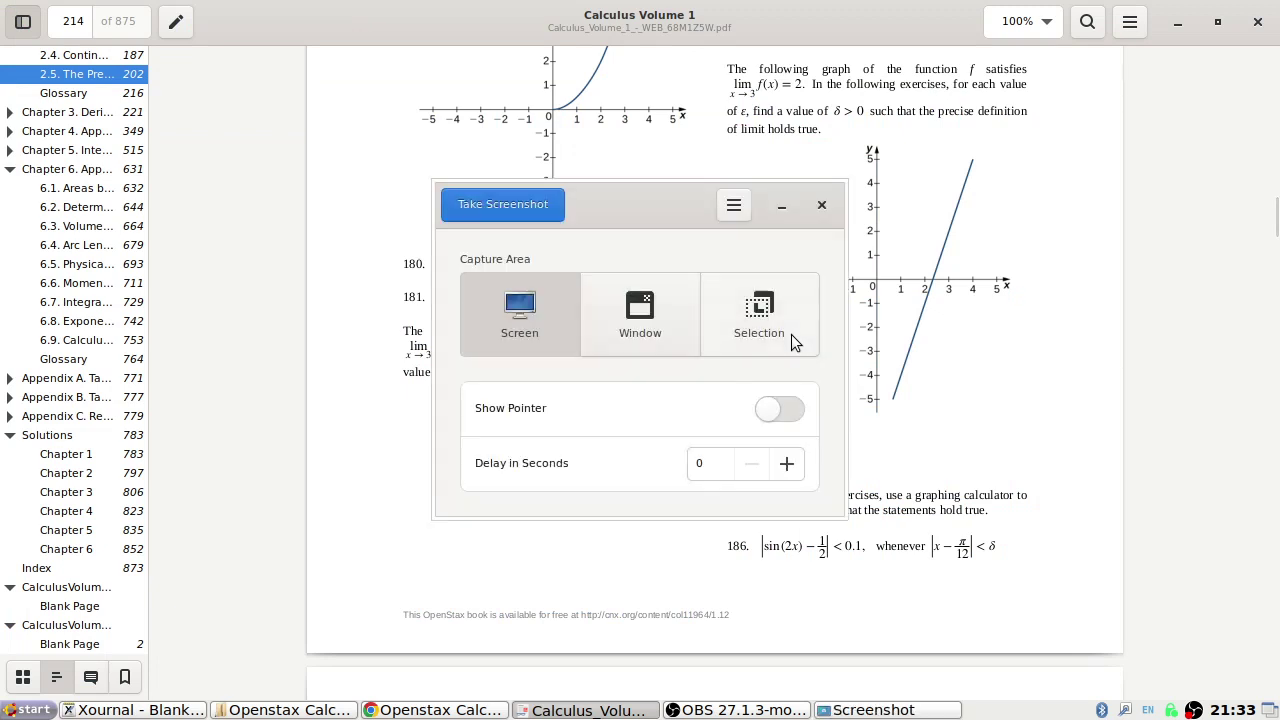
pyautogui.click(715, 300)
pyautogui.click(503, 204)
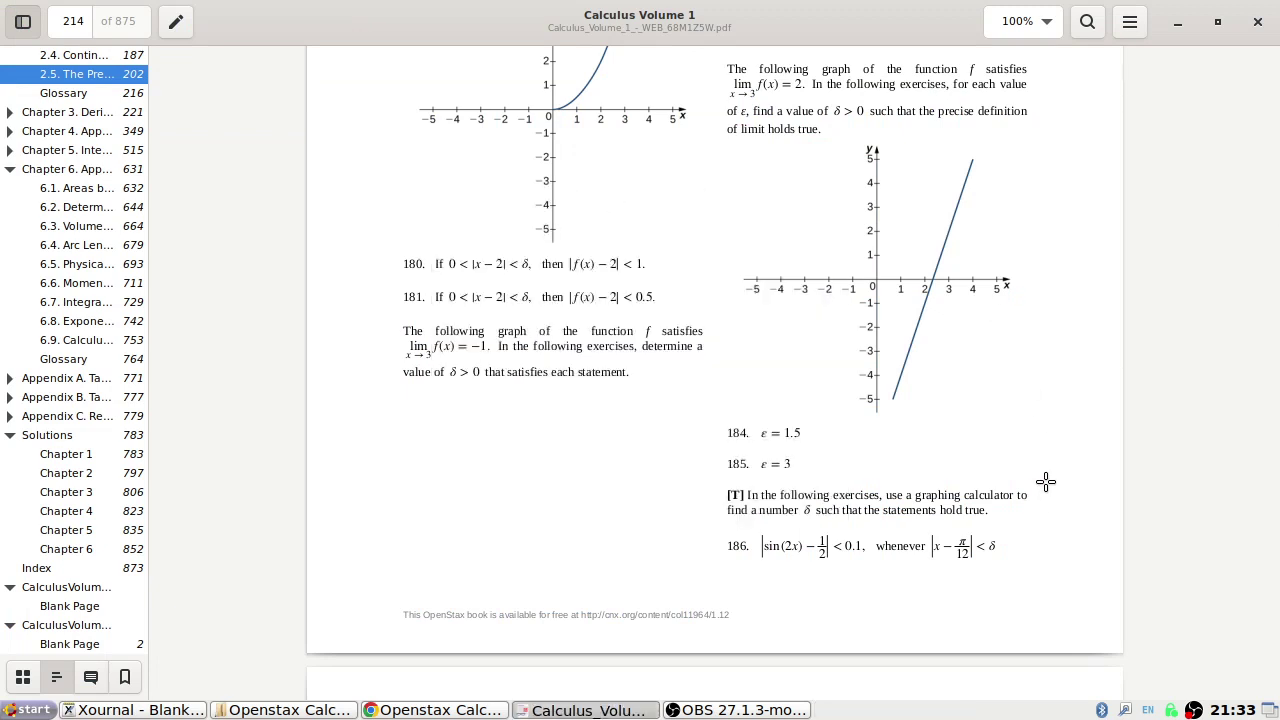
pyautogui.moveTo(1047, 477); pyautogui.dragTo(715, 55)
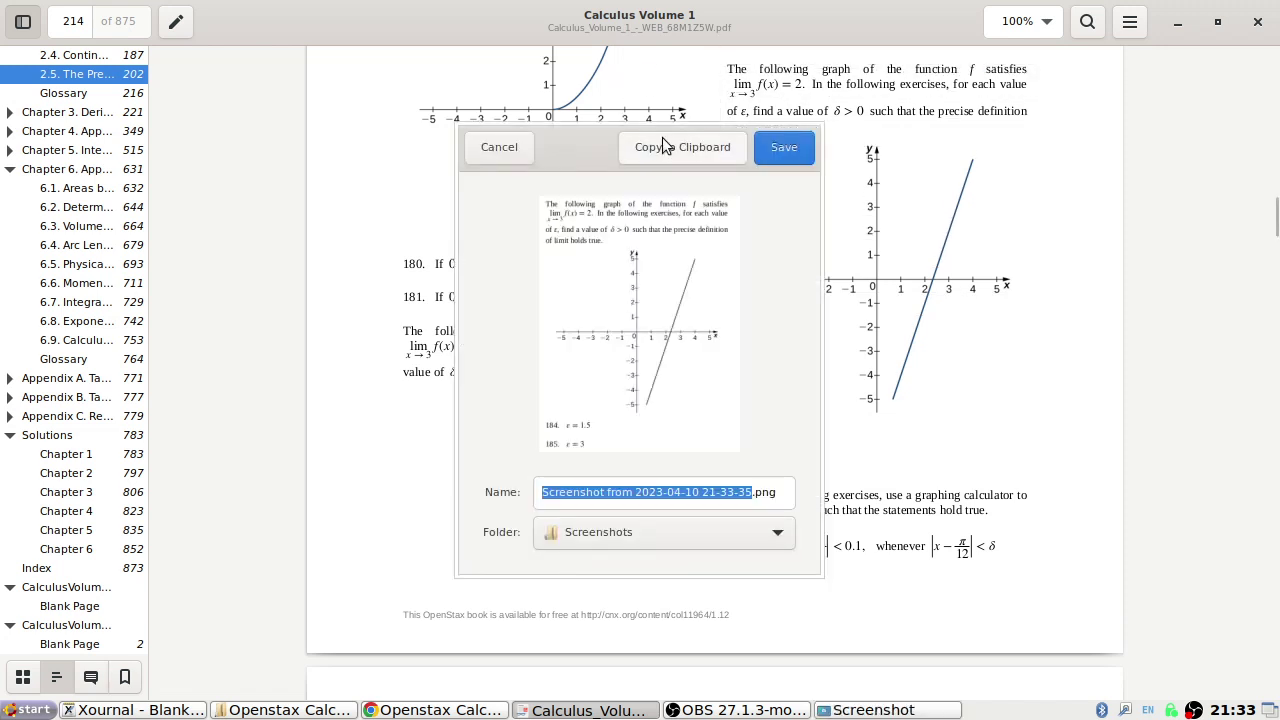
pyautogui.click(498, 147)
pyautogui.click(821, 204)
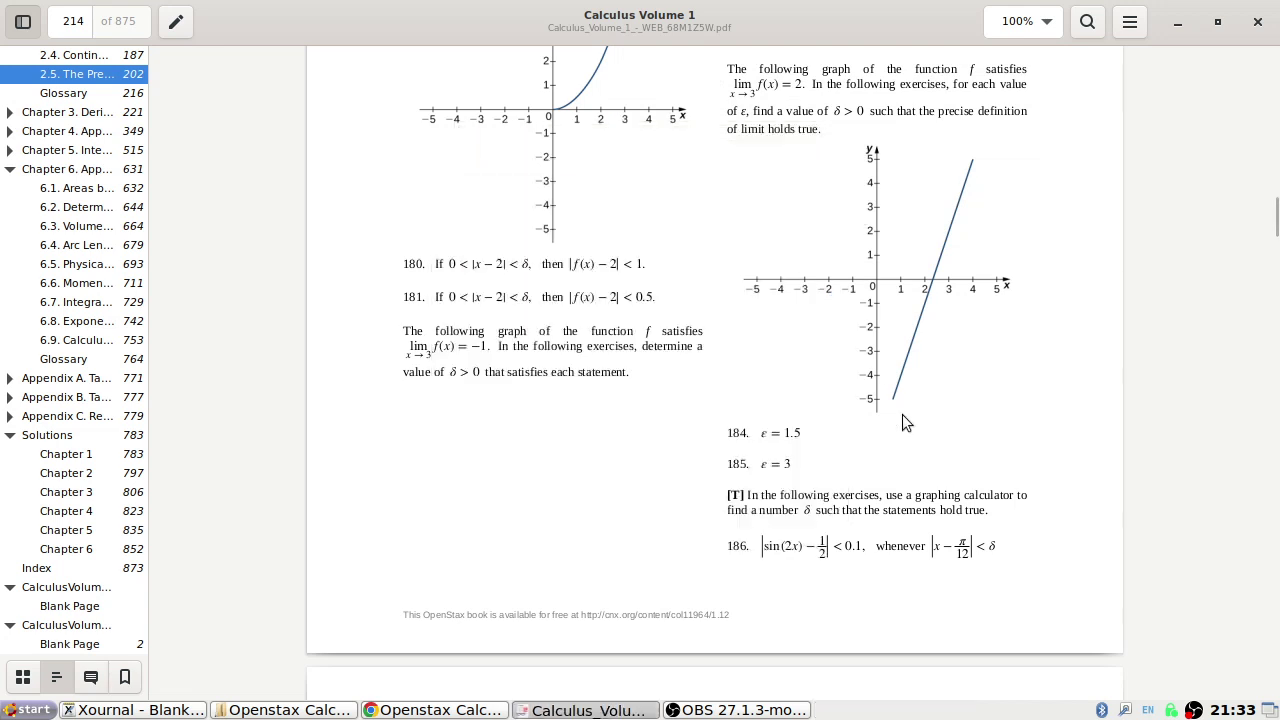
pyautogui.hotkey('alt', 'Tab')
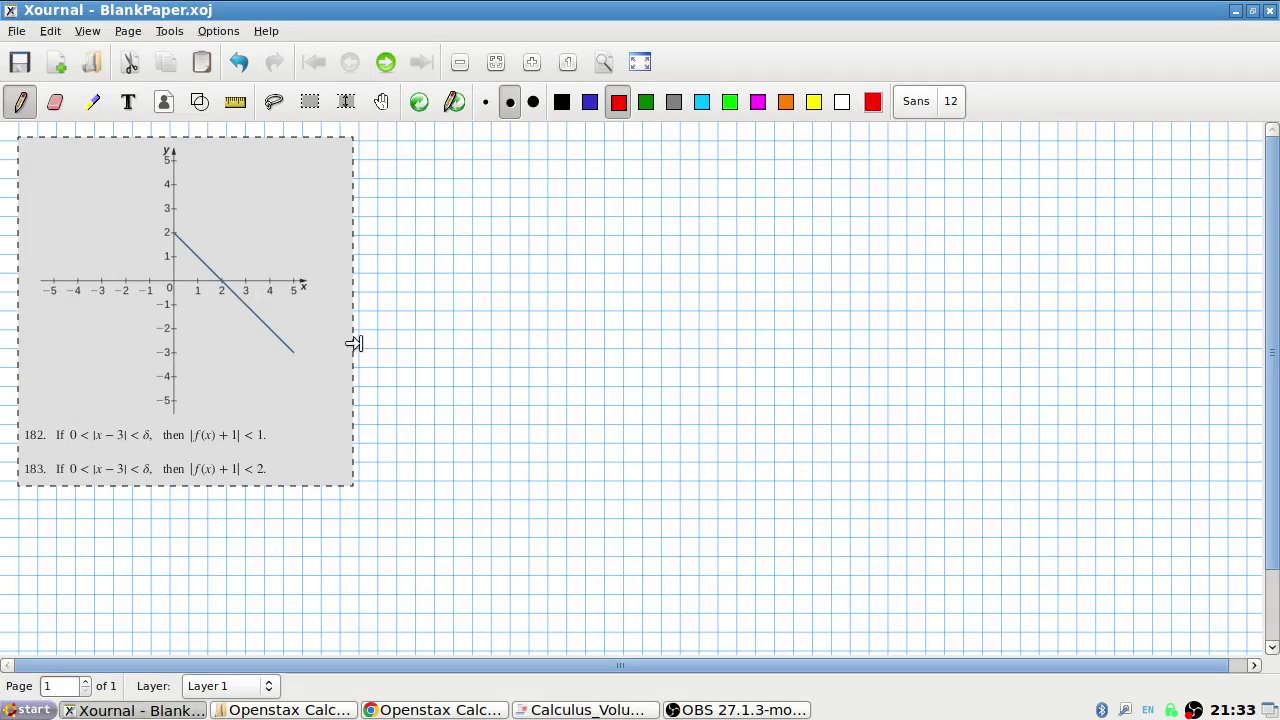
# Paste the 184–185 graph on the right, then rule a red y = −1 line to x = 3 on the left graph
pyautogui.hotkey('ctrl', 'v')
pyautogui.moveTo(450, 396); pyautogui.dragTo(870, 176)
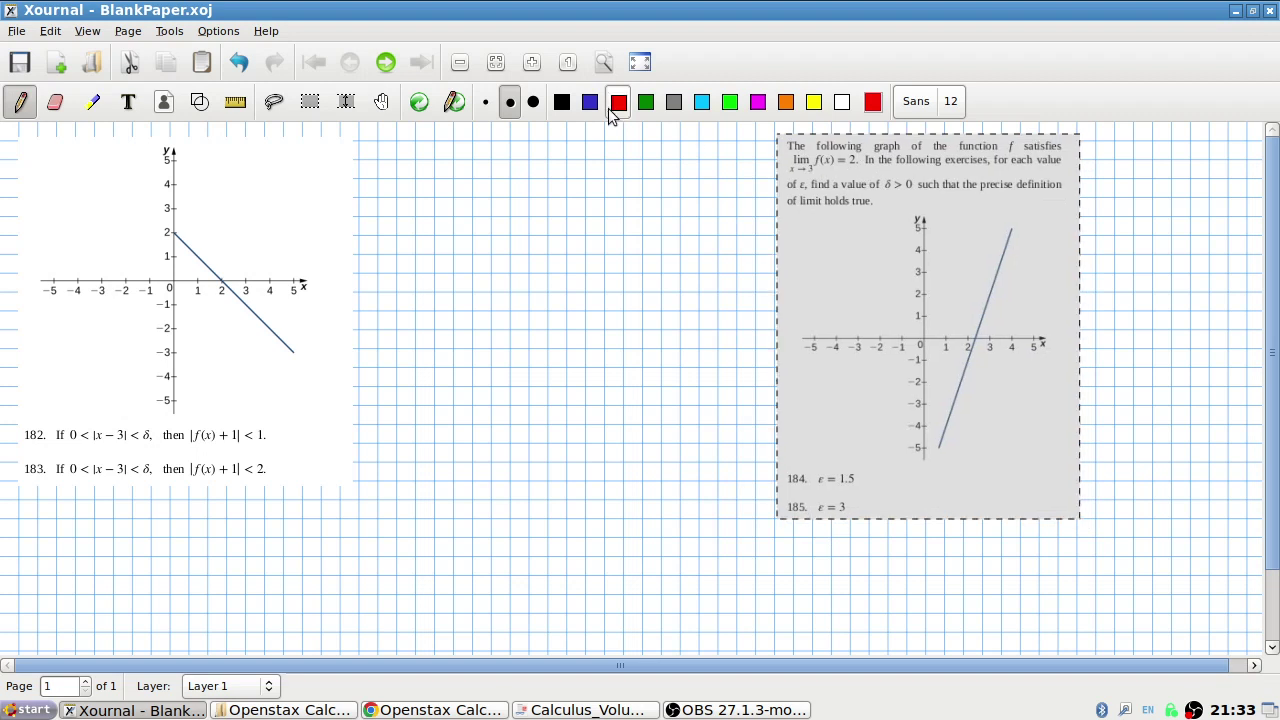
pyautogui.click(560, 101)
pyautogui.press('F11')
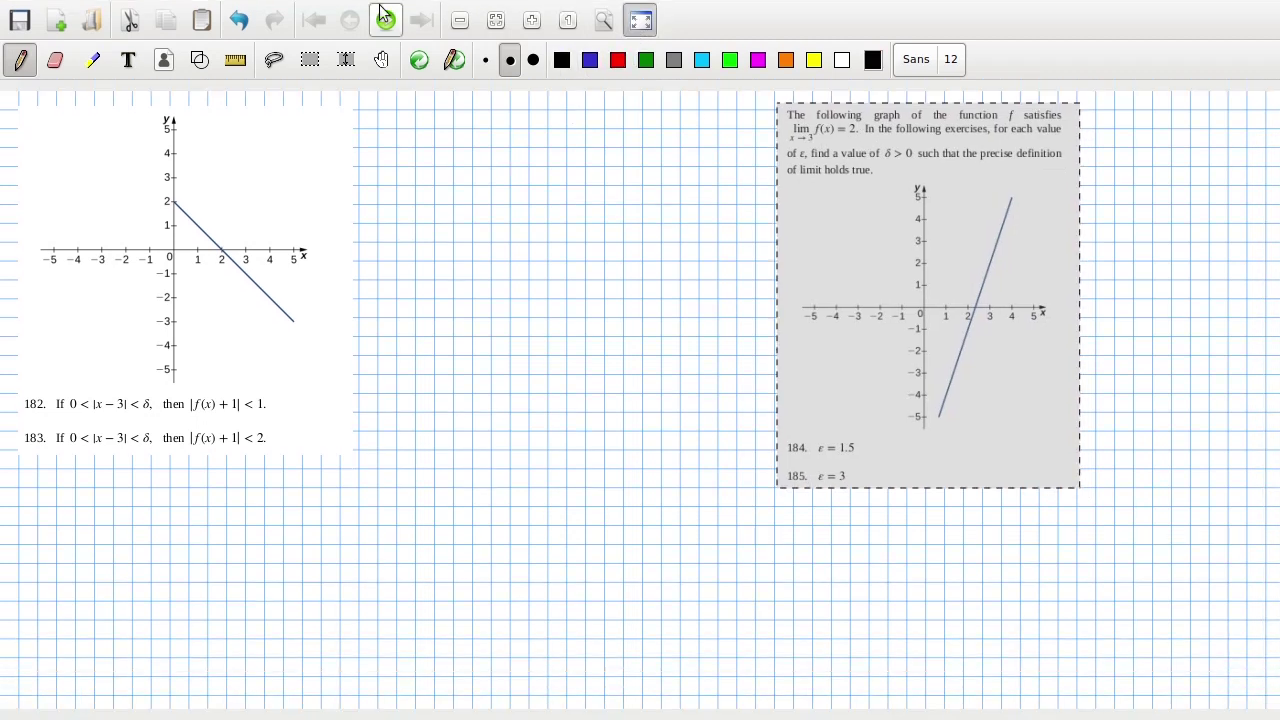
pyautogui.click(231, 70)
pyautogui.click(619, 62)
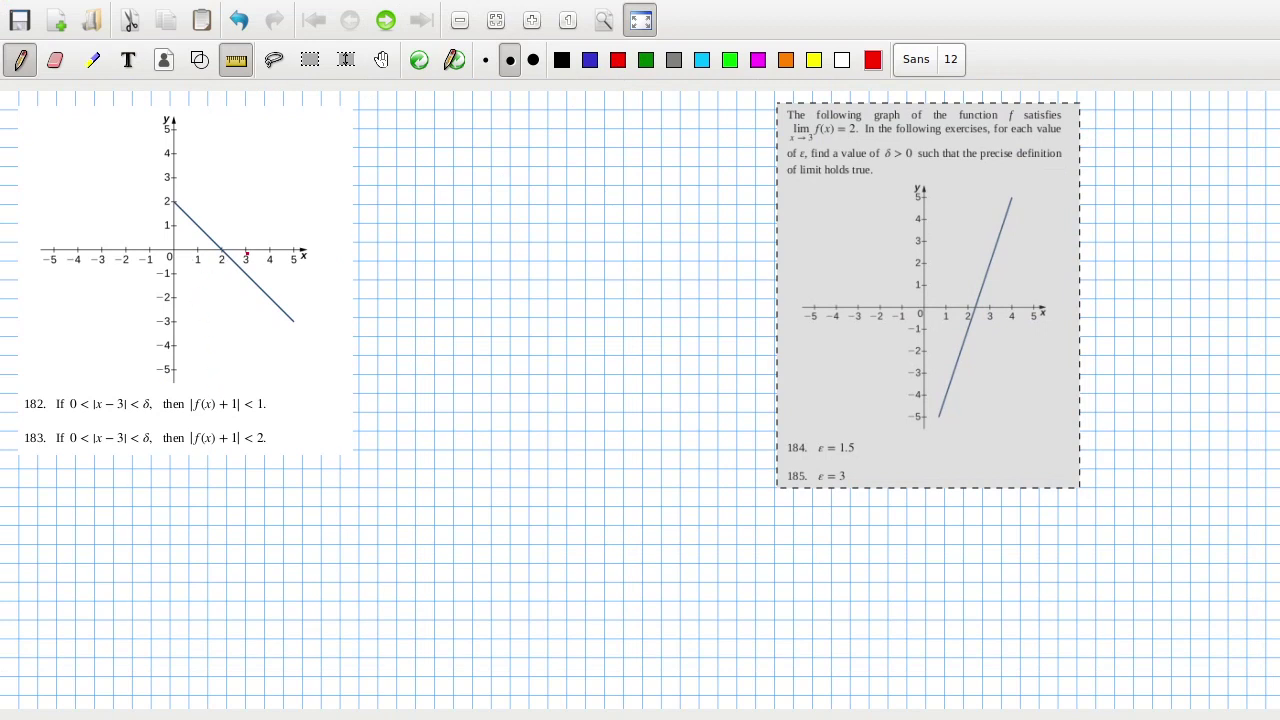
pyautogui.moveTo(247, 251)
pyautogui.mouseDown()
pyautogui.moveTo(245, 273)
pyautogui.moveTo(172, 273)
pyautogui.mouseUp()
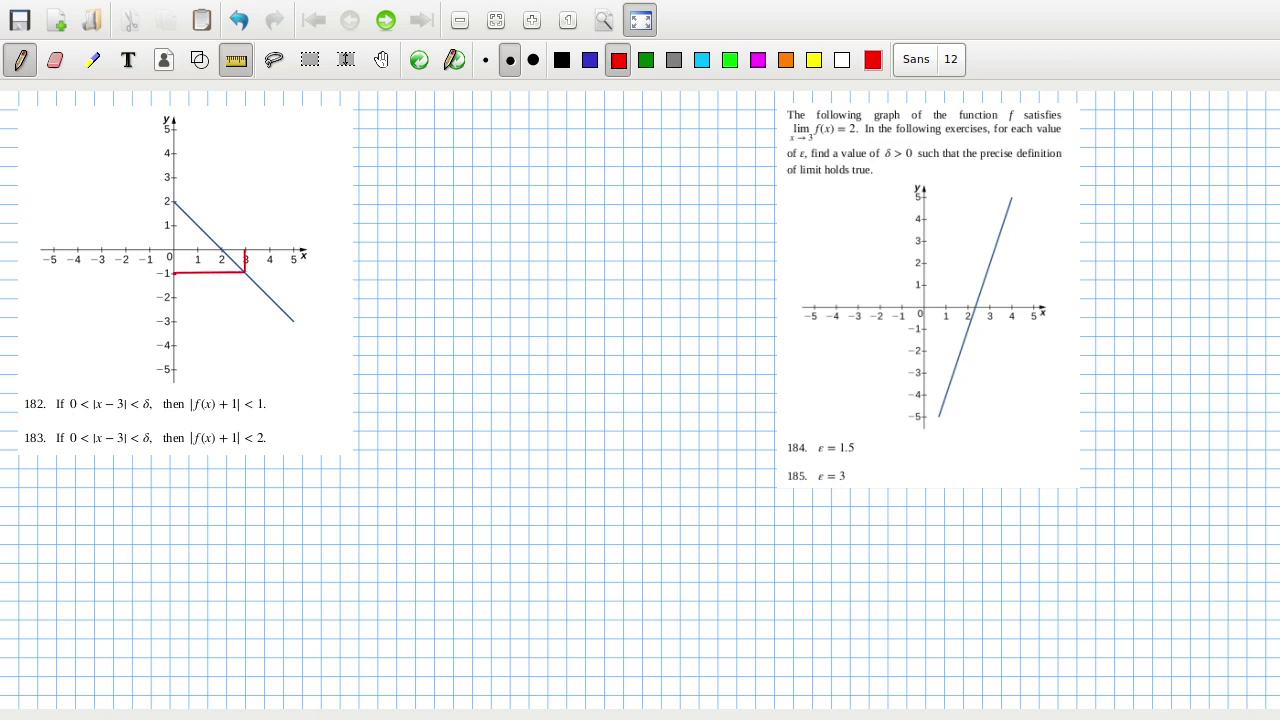
pyautogui.click(590, 60)
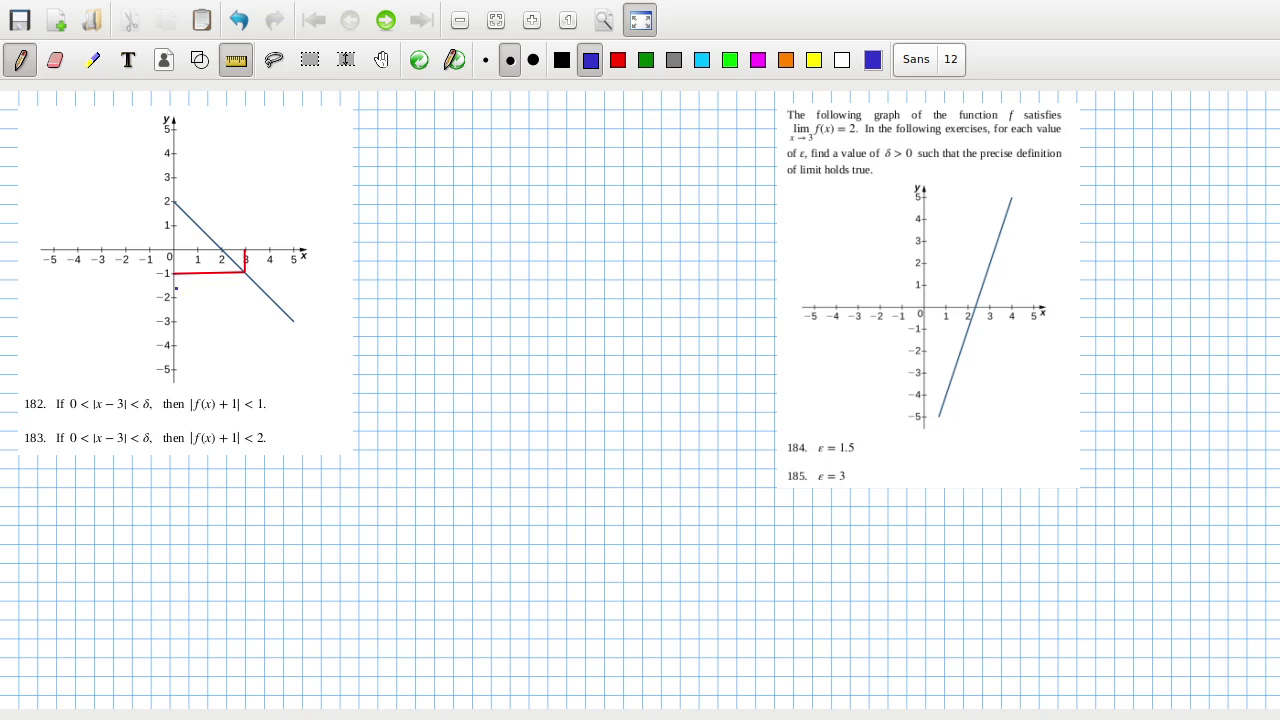
# Rule blue guide lines at y = −2 and along the x-axis on the left graph
pyautogui.moveTo(174, 296)
pyautogui.mouseDown()
pyautogui.moveTo(268, 295)
pyautogui.moveTo(270, 249)
pyautogui.mouseUp()
pyautogui.moveTo(174, 250); pyautogui.dragTo(220, 250)
pyautogui.click(562, 60)
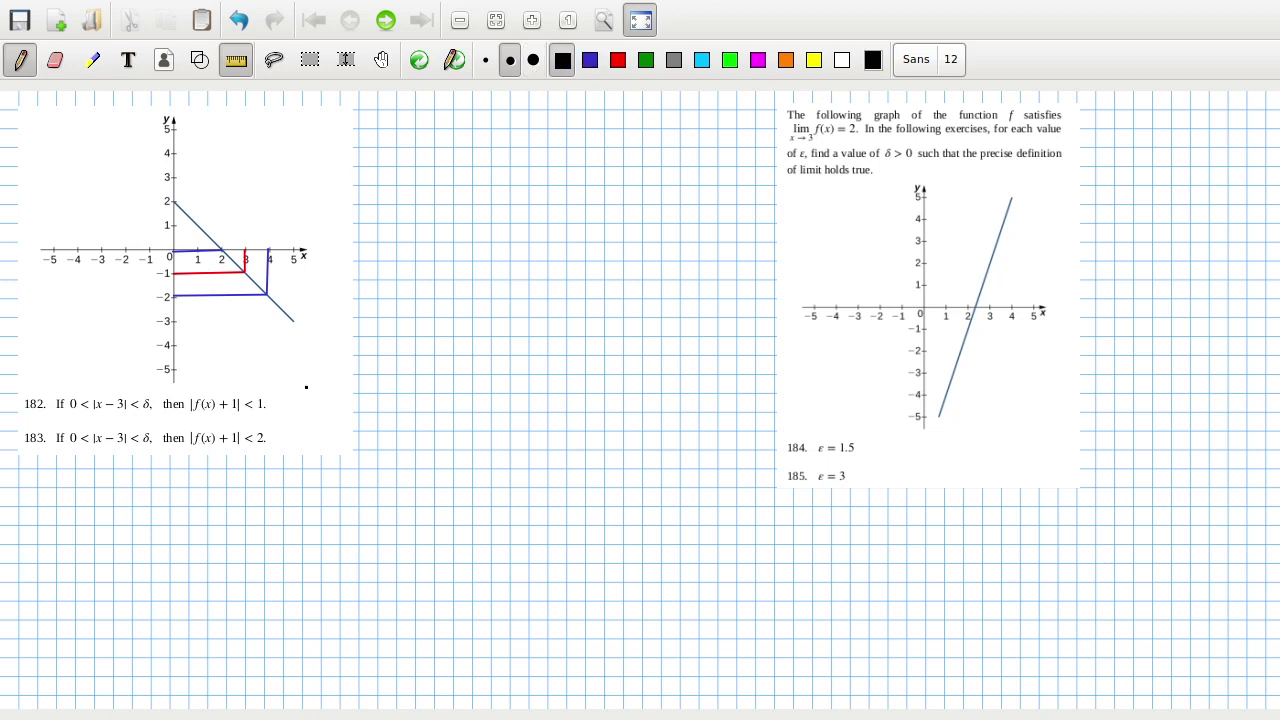
pyautogui.moveTo(306, 387); pyautogui.dragTo(310, 400)
pyautogui.click(236, 62)
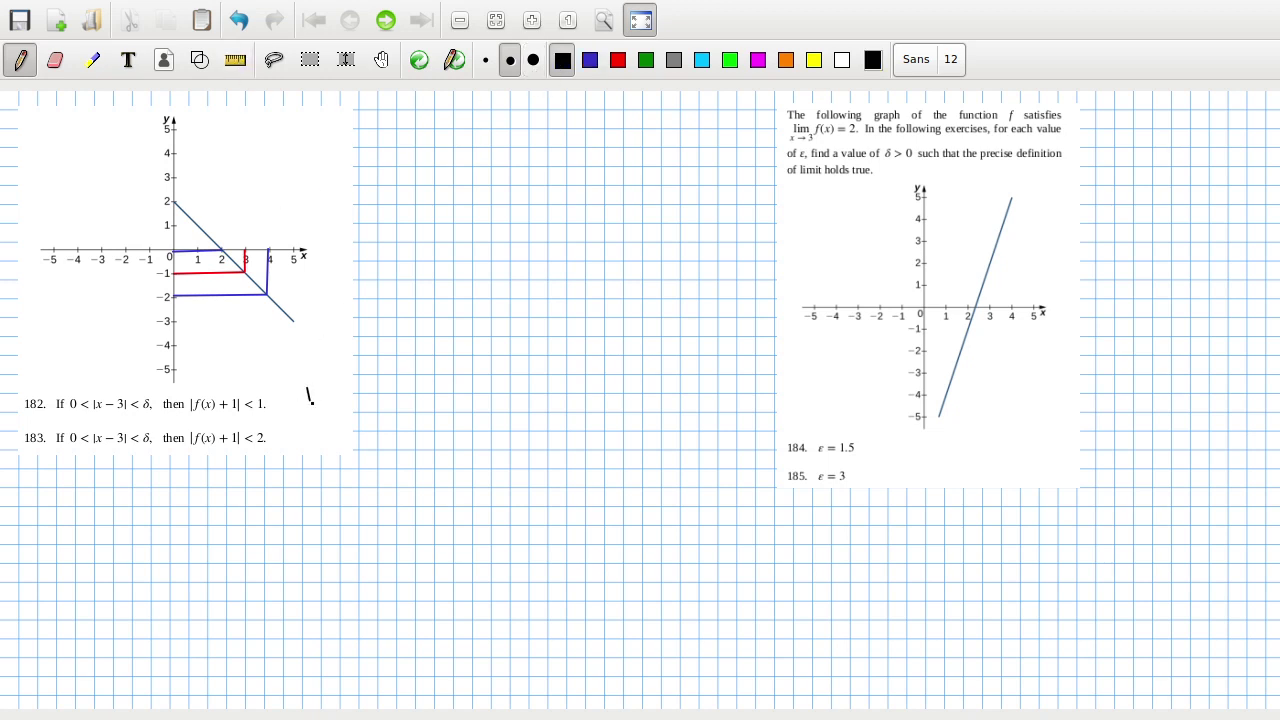
pyautogui.rightClick(307, 392)
# Handwrite δ = 0·90 beside exercises 182 and 183 in black
pyautogui.moveTo(317, 386)
pyautogui.mouseDown()
pyautogui.moveTo(306, 404)
pyautogui.moveTo(342, 389)
pyautogui.mouseUp()
pyautogui.moveTo(329, 396)
pyautogui.mouseDown()
pyautogui.moveTo(365, 387)
pyautogui.moveTo(389, 402)
pyautogui.moveTo(405, 383)
pyautogui.mouseUp()
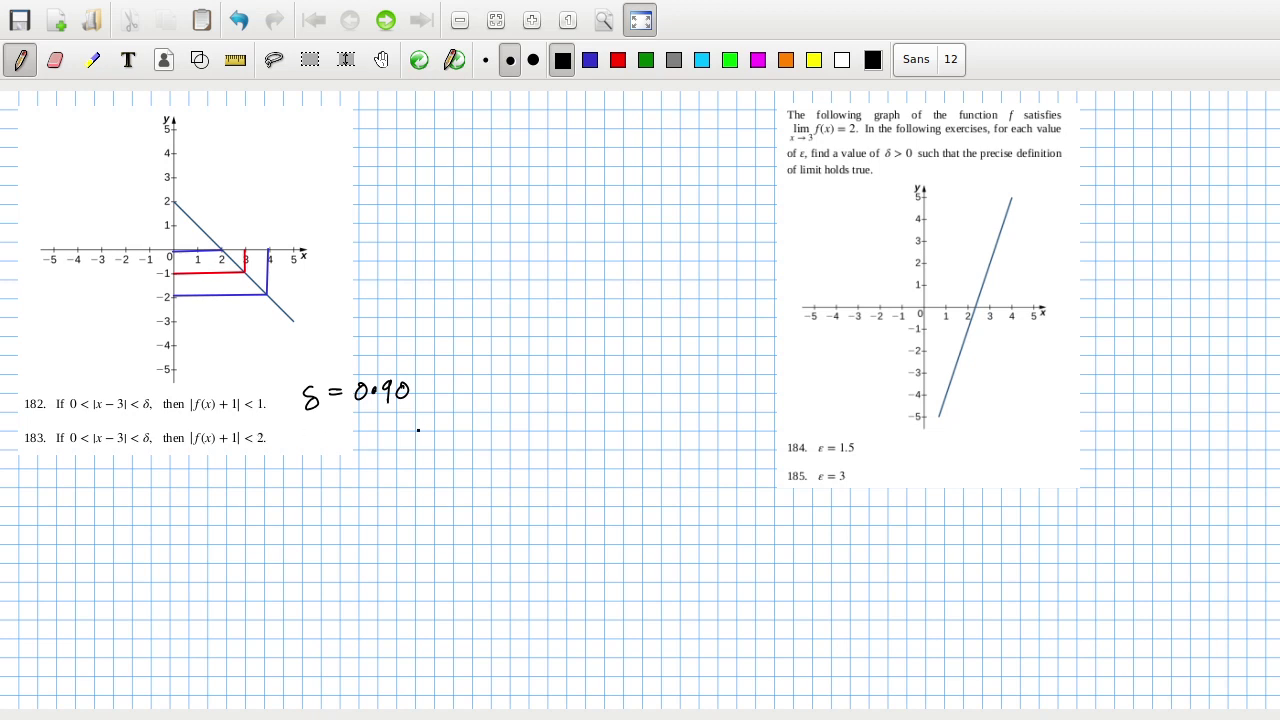
pyautogui.moveTo(320, 423)
pyautogui.mouseDown()
pyautogui.moveTo(313, 448)
pyautogui.moveTo(318, 437)
pyautogui.mouseUp()
pyautogui.moveTo(333, 435); pyautogui.dragTo(345, 441)
pyautogui.moveTo(367, 430)
pyautogui.mouseDown()
pyautogui.moveTo(359, 446)
pyautogui.moveTo(367, 428)
pyautogui.moveTo(386, 449)
pyautogui.moveTo(404, 428)
pyautogui.moveTo(510, 444)
pyautogui.mouseUp()
pyautogui.click(377, 432)
pyautogui.click(384, 431)
pyautogui.click(489, 441)
# Add the handwritten side note 'although bigger would work eg' beside exercise 183
pyautogui.moveTo(506, 420)
pyautogui.mouseDown()
pyautogui.moveTo(526, 418)
pyautogui.moveTo(524, 440)
pyautogui.mouseUp()
pyautogui.moveTo(526, 430)
pyautogui.mouseDown()
pyautogui.moveTo(567, 420)
pyautogui.moveTo(549, 458)
pyautogui.mouseUp()
pyautogui.click(565, 426)
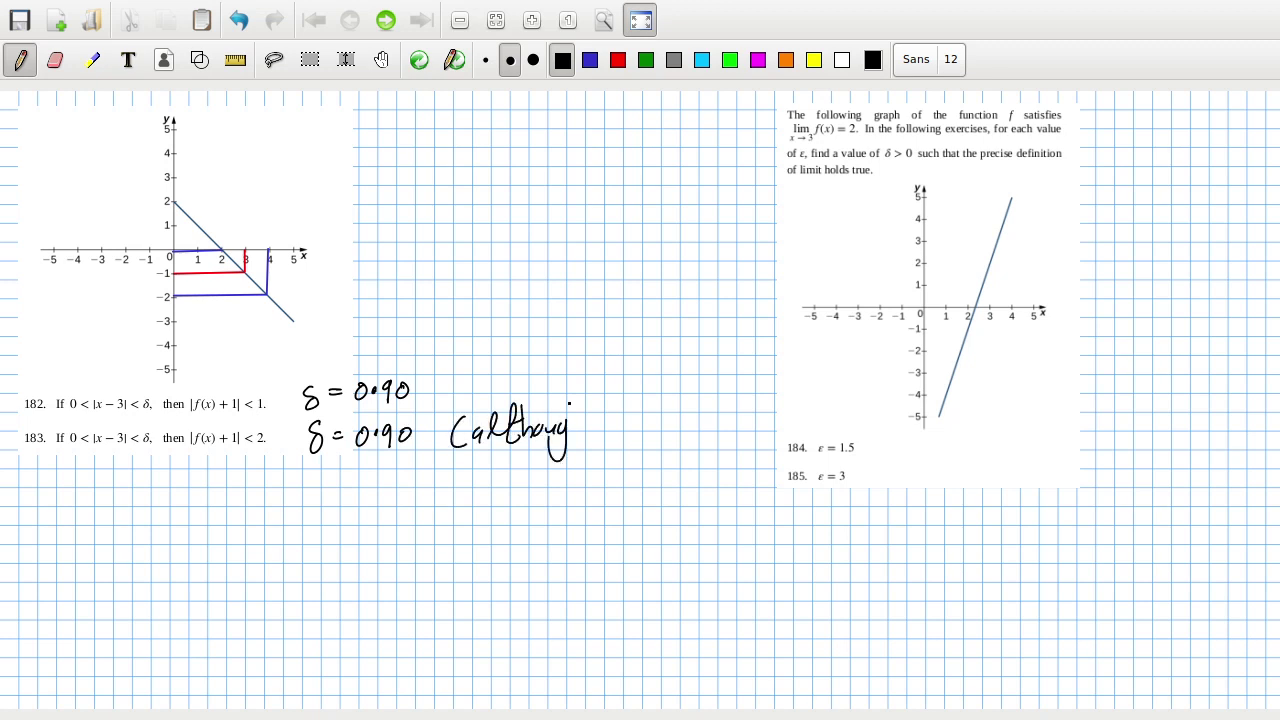
pyautogui.moveTo(568, 404)
pyautogui.mouseDown()
pyautogui.moveTo(580, 438)
pyautogui.moveTo(614, 438)
pyautogui.mouseUp()
pyautogui.moveTo(625, 424)
pyautogui.mouseDown()
pyautogui.moveTo(634, 450)
pyautogui.moveTo(674, 432)
pyautogui.mouseUp()
pyautogui.moveTo(676, 432); pyautogui.dragTo(688, 420)
pyautogui.moveTo(458, 474); pyautogui.dragTo(508, 482)
pyautogui.moveTo(516, 452)
pyautogui.mouseDown()
pyautogui.moveTo(514, 484)
pyautogui.moveTo(544, 452)
pyautogui.moveTo(618, 478)
pyautogui.moveTo(636, 446)
pyautogui.moveTo(651, 481)
pyautogui.mouseUp()
pyautogui.moveTo(458, 522); pyautogui.dragTo(474, 556)
pyautogui.click(647, 64)
pyautogui.click(234, 64)
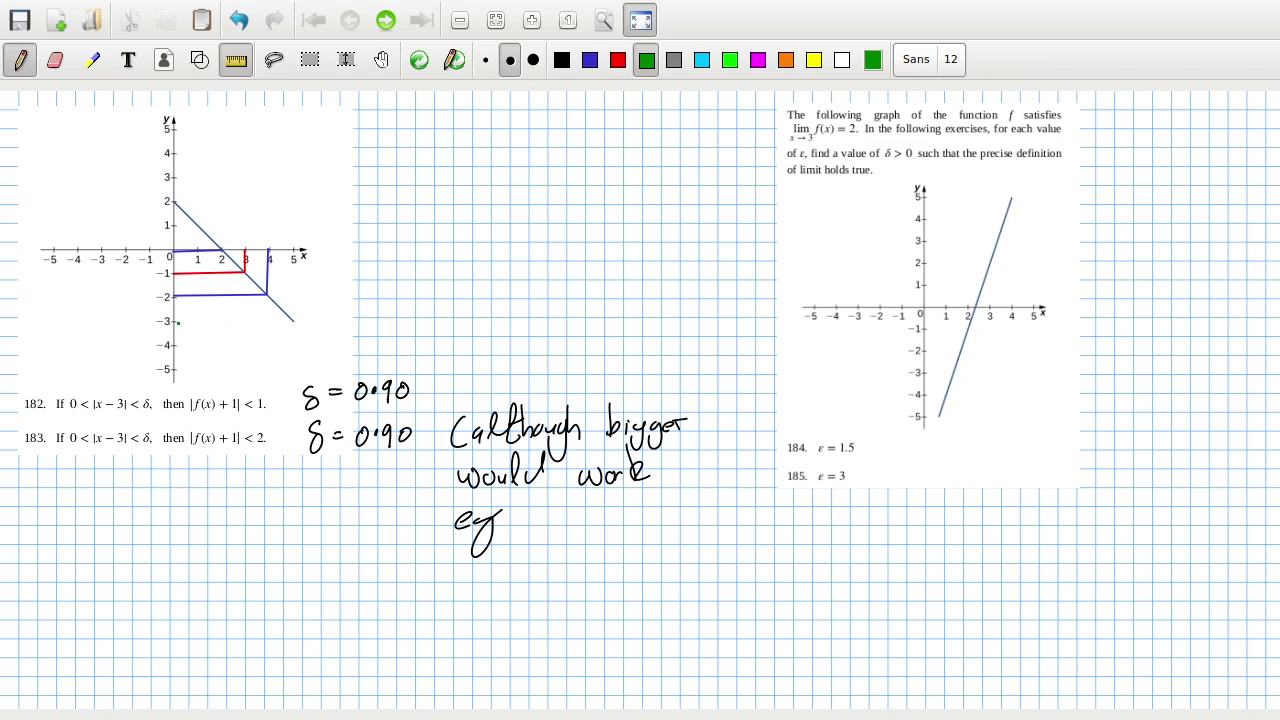
# Rule green bound lines at y = −3 and y = 1 on the left graph
pyautogui.moveTo(177, 322)
pyautogui.mouseDown()
pyautogui.moveTo(293, 320)
pyautogui.moveTo(293, 250)
pyautogui.mouseUp()
pyautogui.moveTo(174, 225)
pyautogui.mouseDown()
pyautogui.moveTo(199, 225)
pyautogui.moveTo(198, 250)
pyautogui.mouseUp()
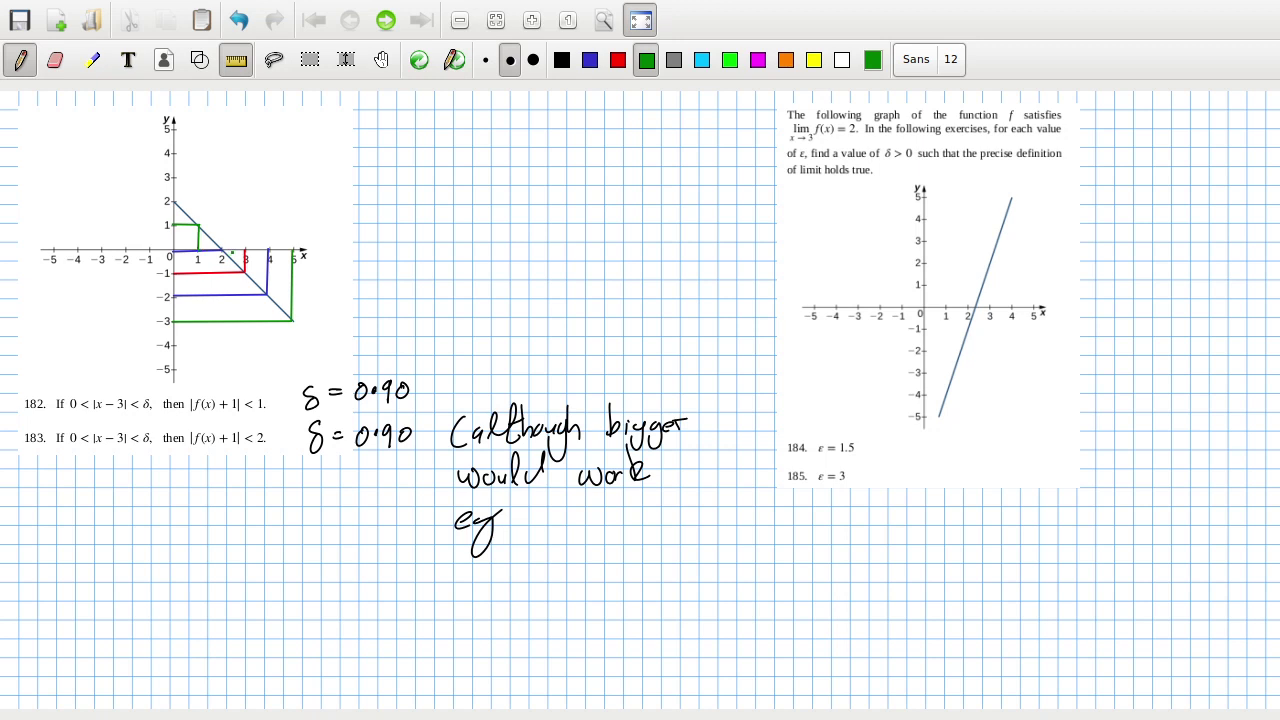
pyautogui.click(236, 60)
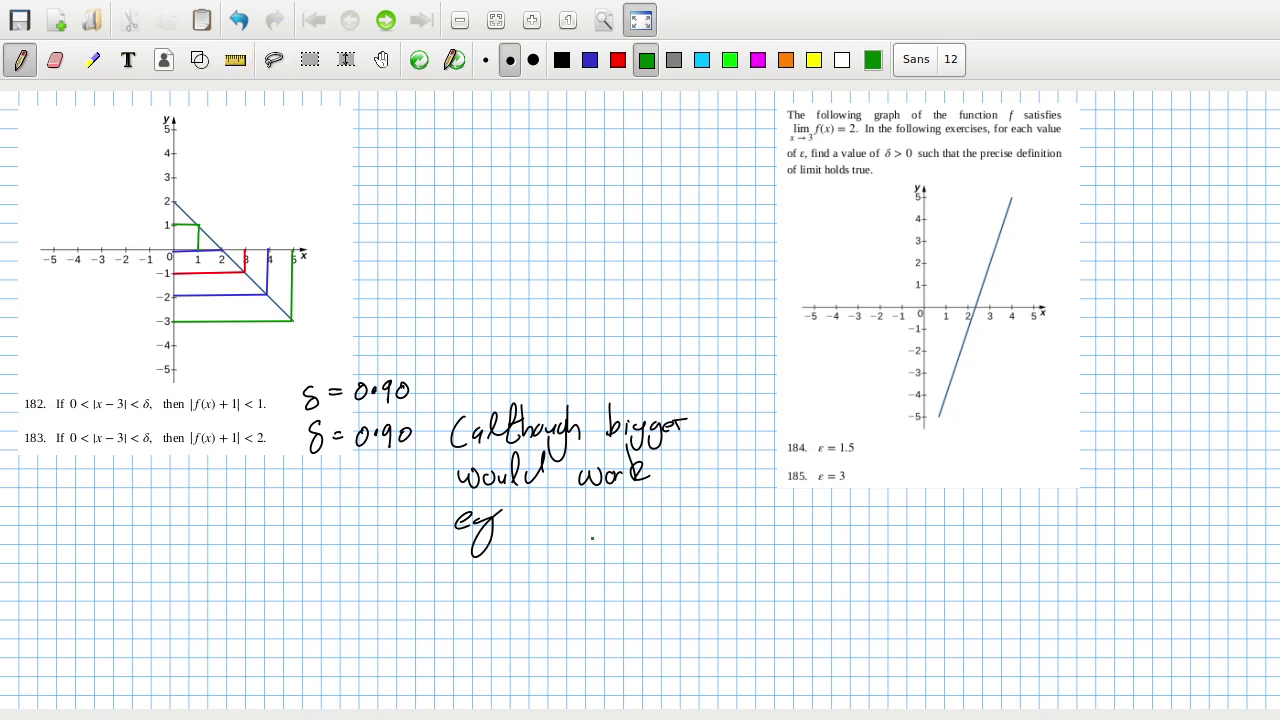
# Write δ = 1·90 in green after 'eg', then switch to the textbook PDF
pyautogui.moveTo(546, 507)
pyautogui.mouseDown()
pyautogui.moveTo(536, 524)
pyautogui.moveTo(578, 520)
pyautogui.mouseUp()
pyautogui.click(609, 518)
pyautogui.moveTo(596, 508)
pyautogui.mouseDown()
pyautogui.moveTo(596, 529)
pyautogui.moveTo(622, 532)
pyautogui.moveTo(638, 512)
pyautogui.moveTo(648, 549)
pyautogui.mouseUp()
pyautogui.click(562, 60)
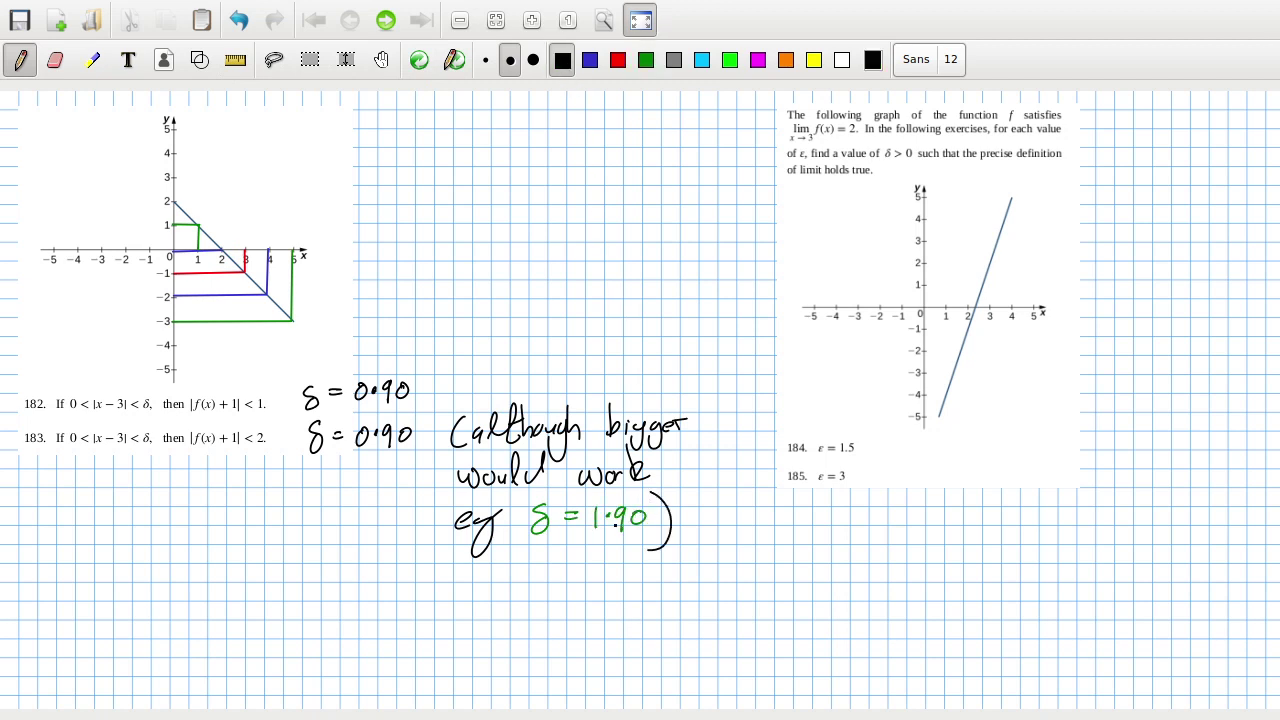
pyautogui.hotkey('alt', 'Tab')
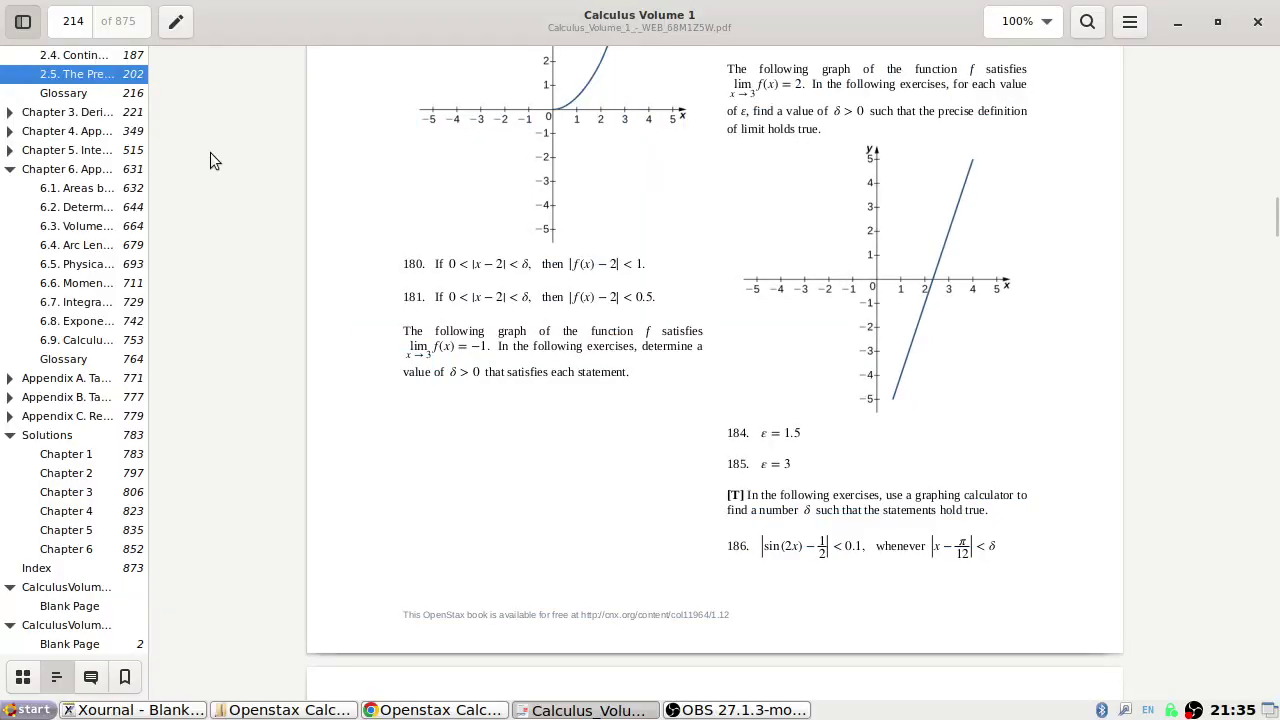
# Check the page 805 answer key for exercises 181–187, then return to the Xournal notes
pyautogui.click(95, 491)
pyautogui.scroll(8, 686, 534)
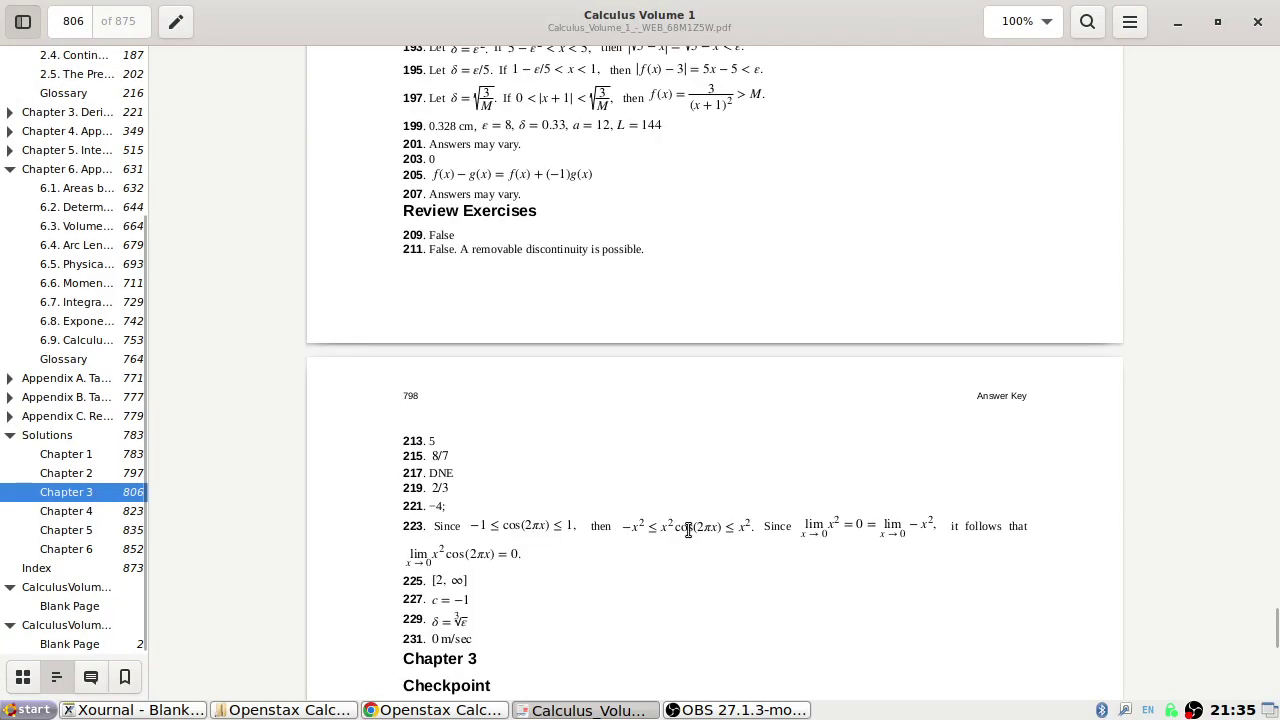
pyautogui.scroll(5, 687, 529)
pyautogui.hotkey('alt', 'Tab')
pyautogui.hotkey('alt', 'Tab')
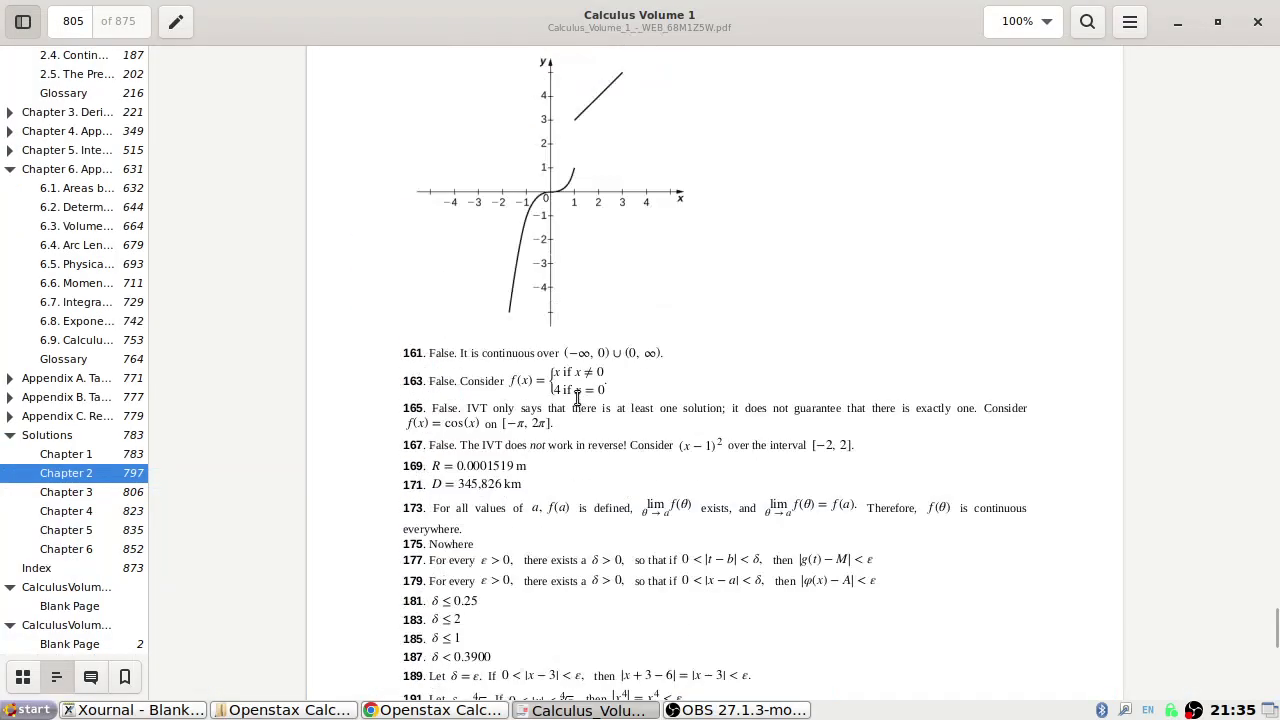
pyautogui.scroll(-5, 577, 399)
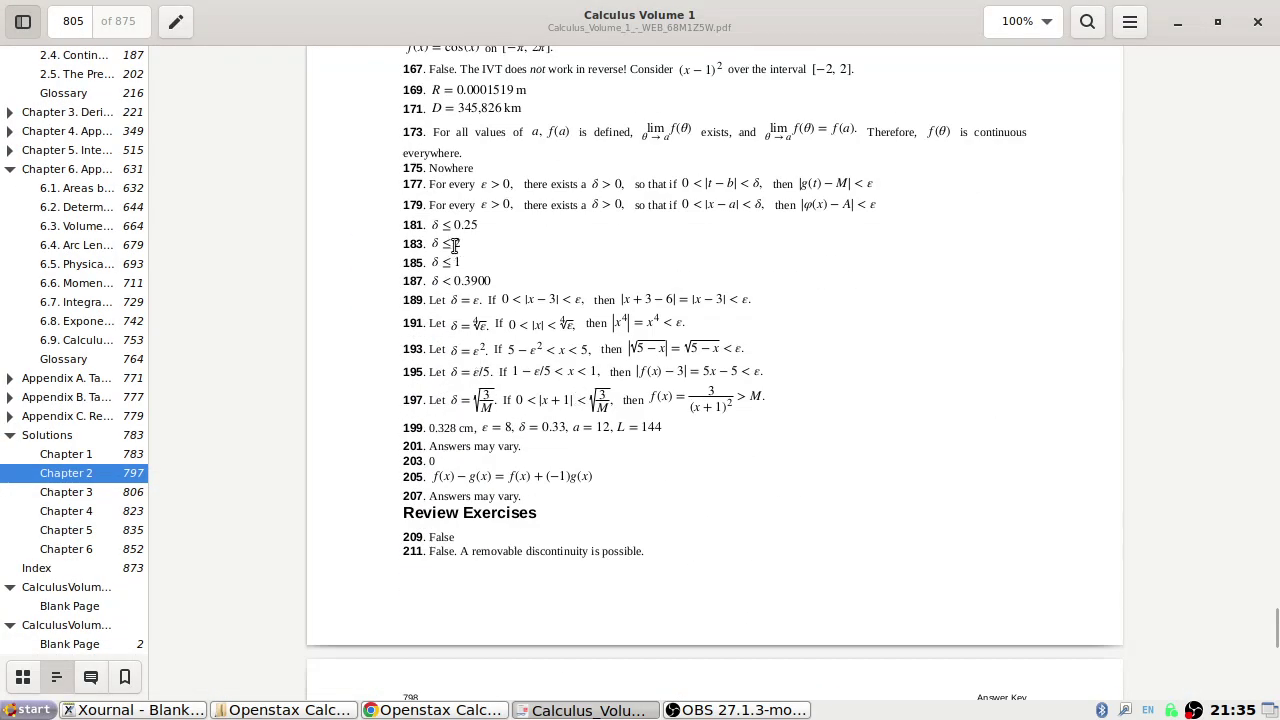
pyautogui.hotkey('alt', 'Tab')
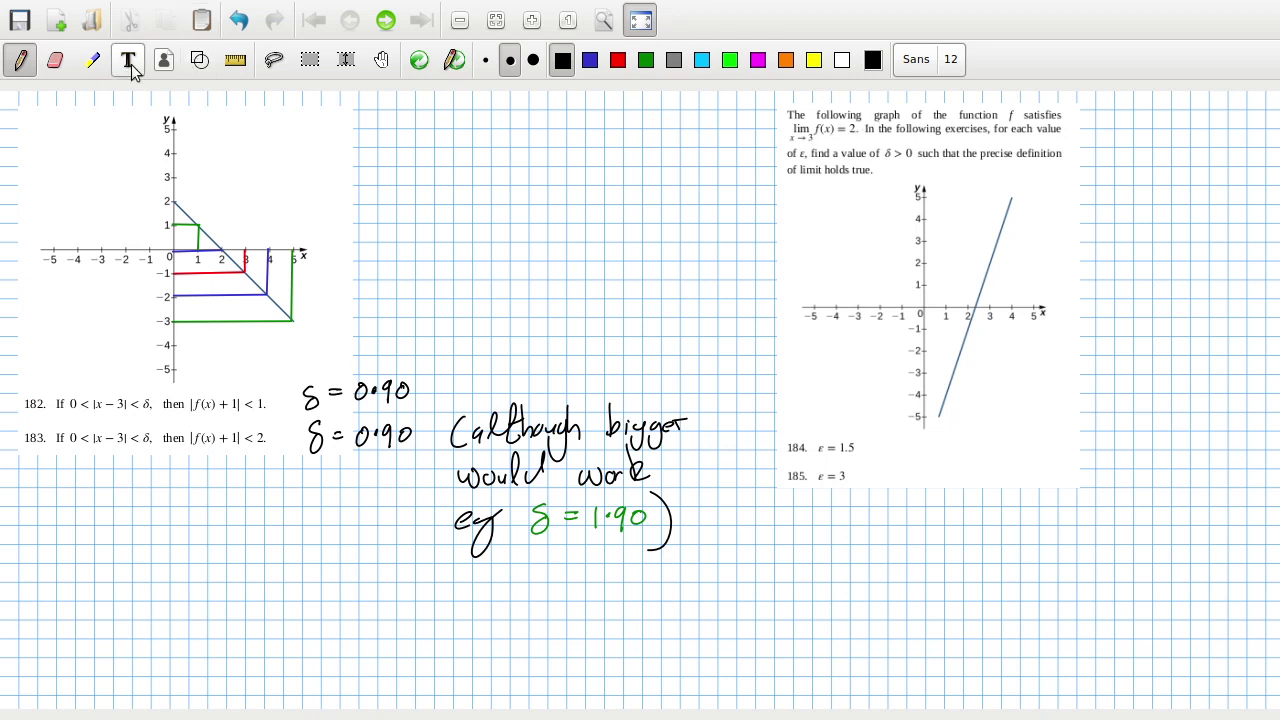
# Rule green guide lines from x = 3 to y = 2 on the right graph
pyautogui.click(236, 60)
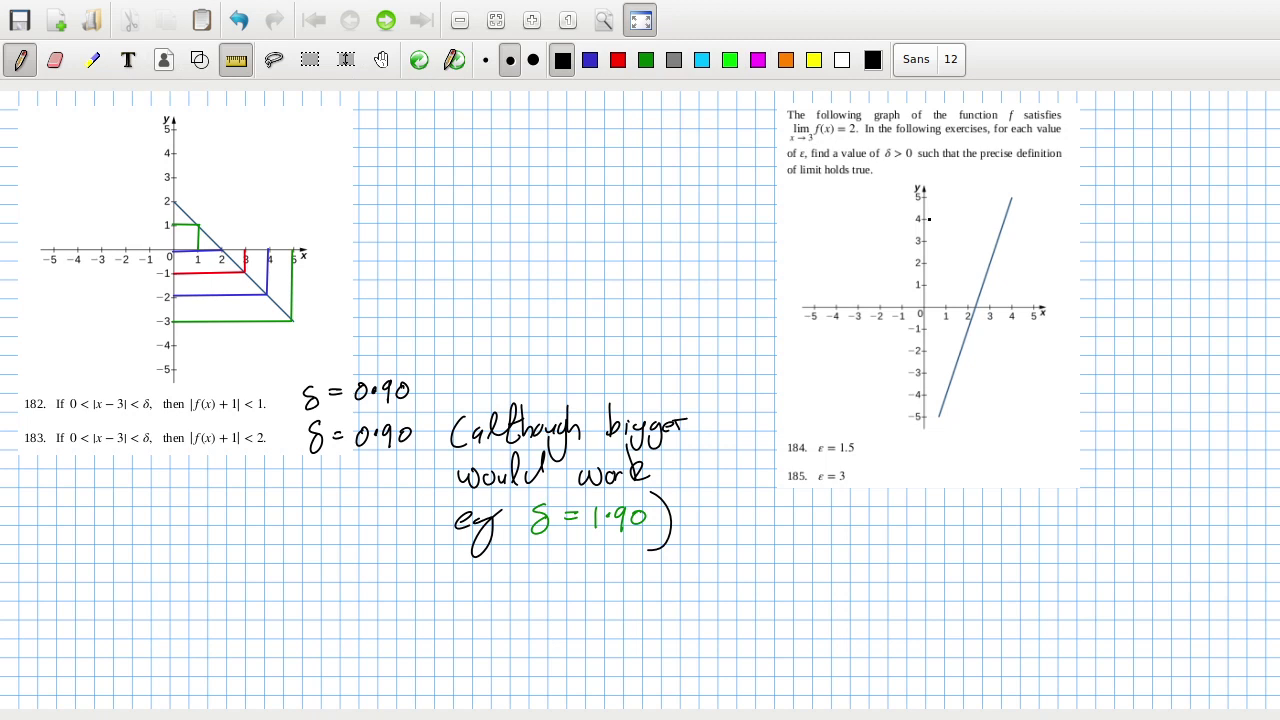
pyautogui.click(646, 62)
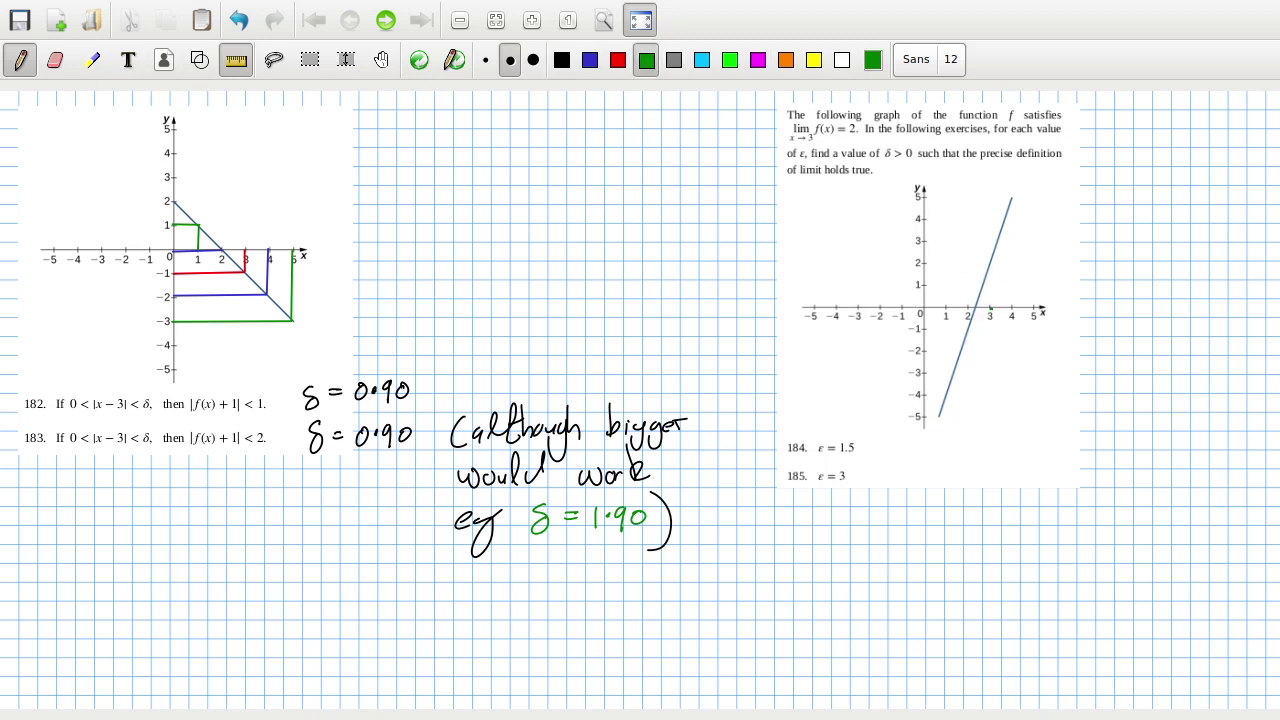
pyautogui.moveTo(992, 303); pyautogui.dragTo(991, 265)
pyautogui.hotkey('ctrl', 'z')
pyautogui.moveTo(990, 307)
pyautogui.mouseDown()
pyautogui.moveTo(990, 263)
pyautogui.moveTo(924, 261)
pyautogui.mouseUp()
# Rule the lower and upper blue ε-band lines on the right graph
pyautogui.click(590, 59)
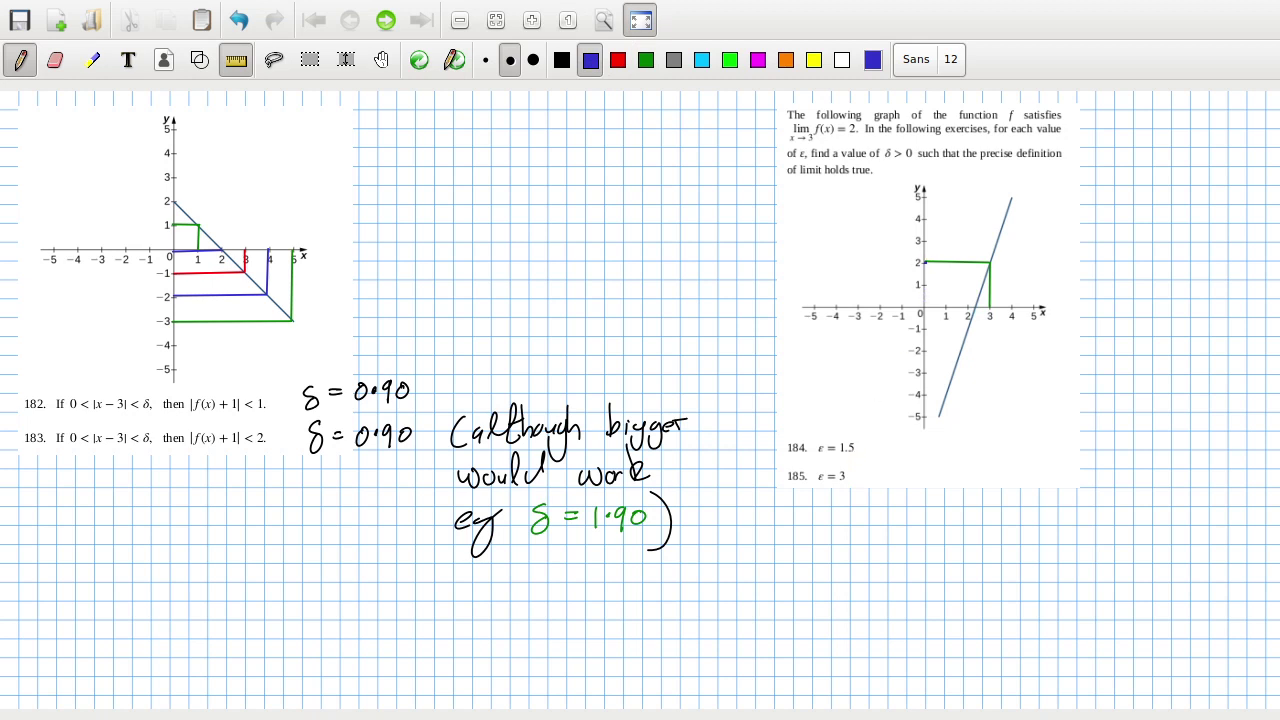
pyautogui.moveTo(922, 296)
pyautogui.mouseDown()
pyautogui.moveTo(980, 294)
pyautogui.moveTo(980, 308)
pyautogui.mouseUp()
pyautogui.moveTo(922, 230)
pyautogui.mouseDown()
pyautogui.moveTo(1003, 228)
pyautogui.moveTo(1003, 308)
pyautogui.mouseUp()
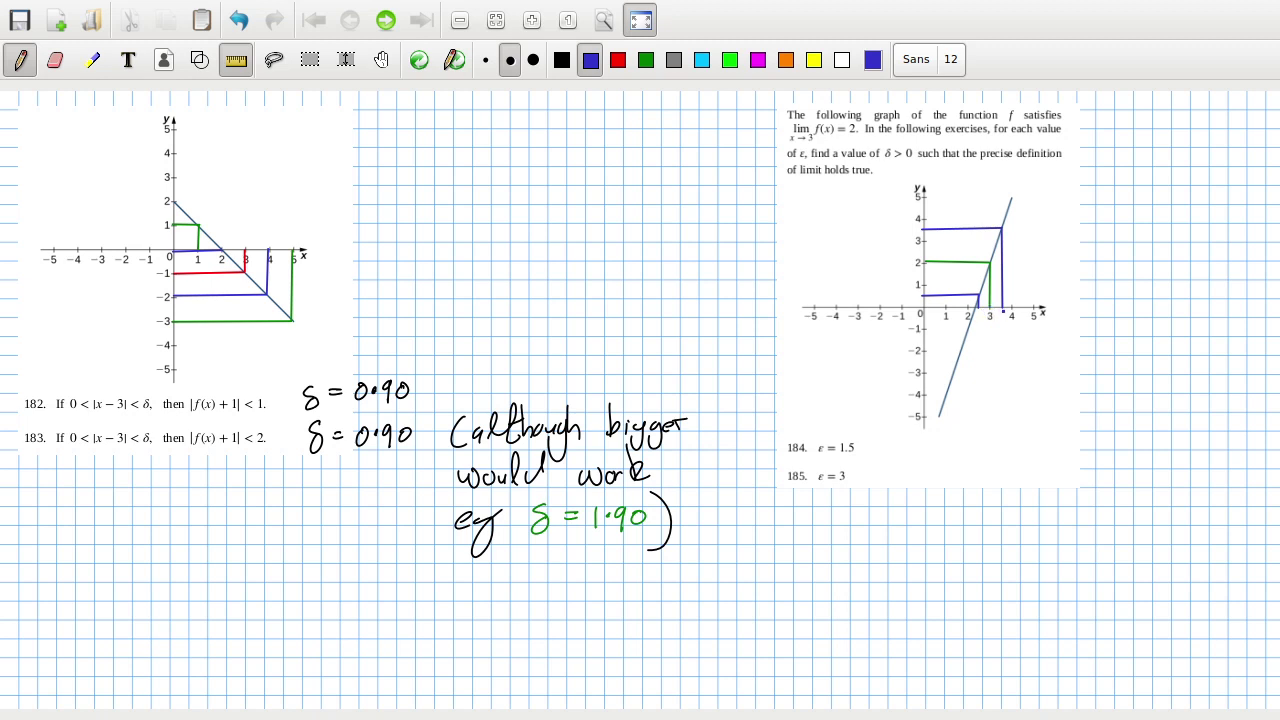
# Handwrite δ = 0.4 in red beside exercise 184
pyautogui.click(618, 60)
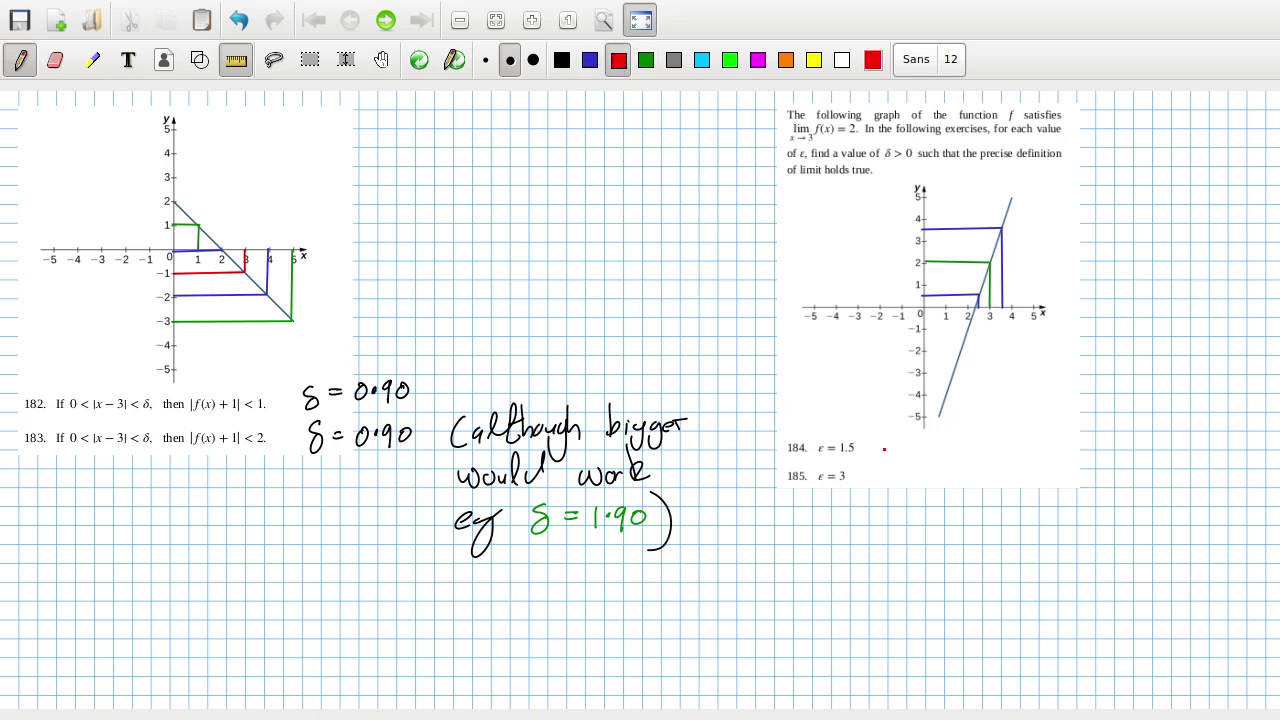
pyautogui.moveTo(889, 446); pyautogui.dragTo(892, 435)
pyautogui.hotkey('ctrl', 'shift', 'l')
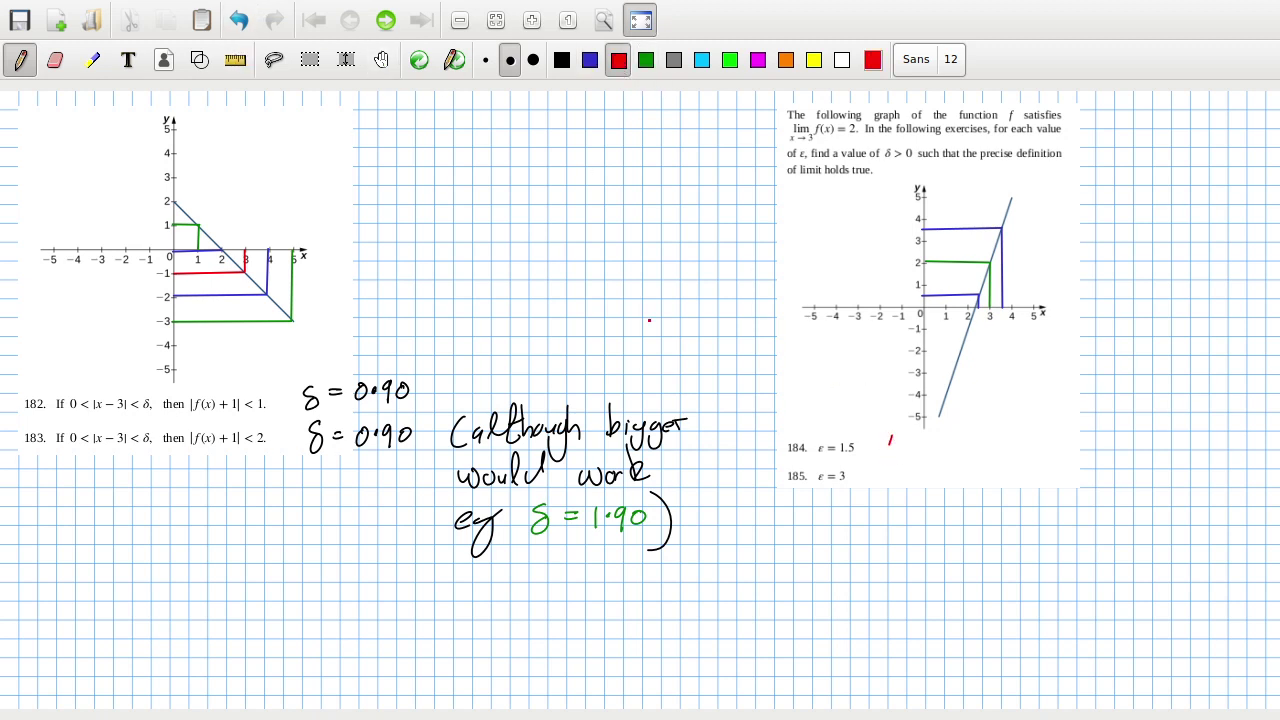
pyautogui.moveTo(899, 434)
pyautogui.mouseDown()
pyautogui.moveTo(888, 447)
pyautogui.moveTo(920, 444)
pyautogui.mouseUp()
pyautogui.moveTo(910, 450); pyautogui.dragTo(956, 459)
pyautogui.click(941, 451)
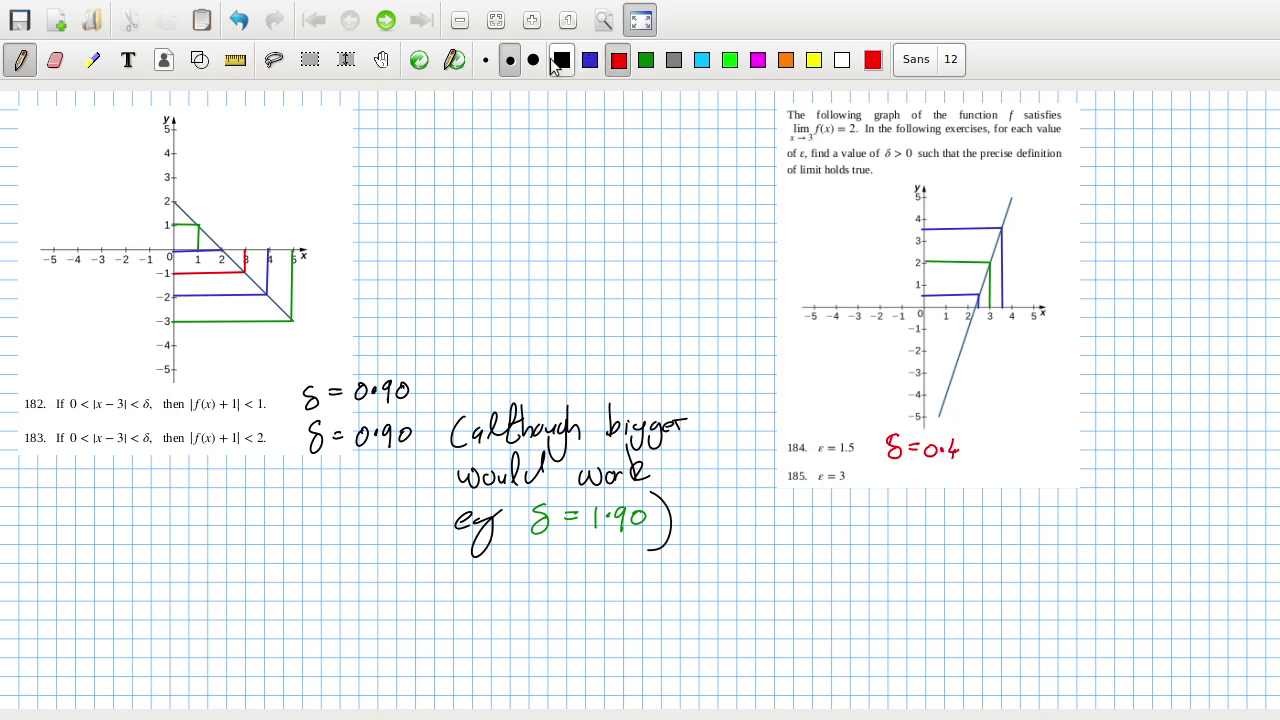
# Rule cyan ε = 3 band lines at y = 5 and y = −1 on the right graph
pyautogui.click(594, 66)
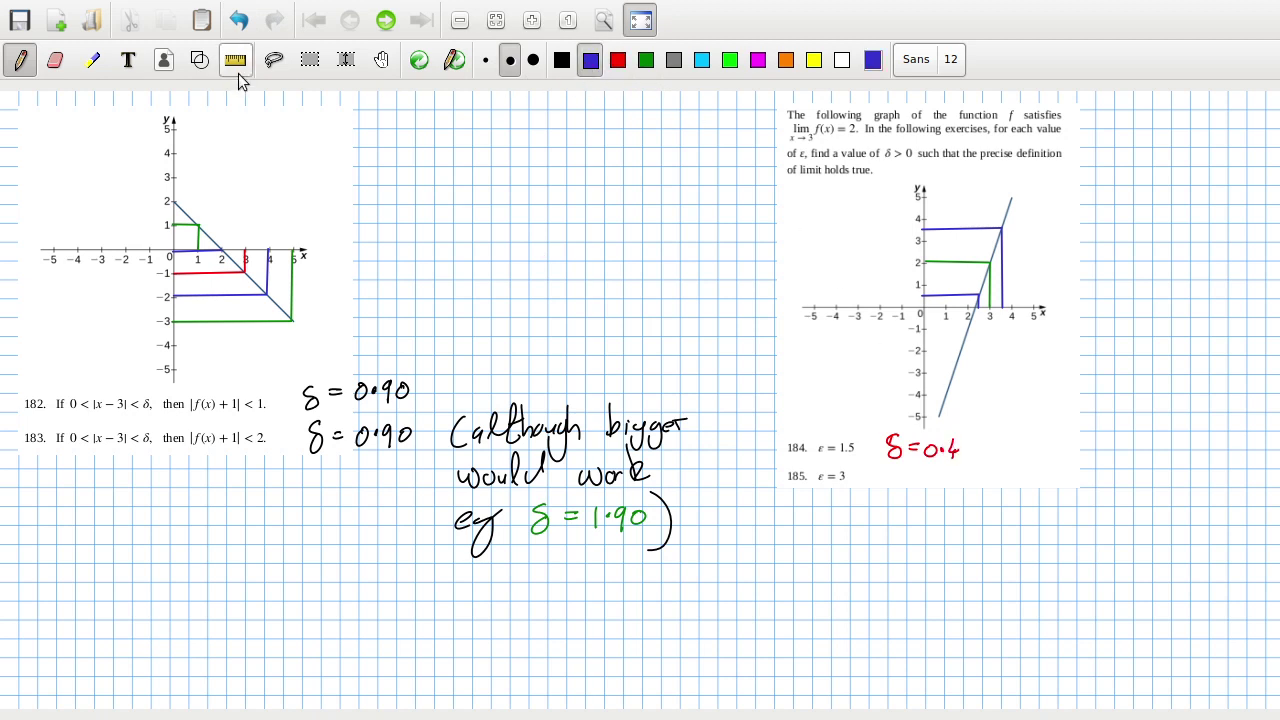
pyautogui.click(702, 62)
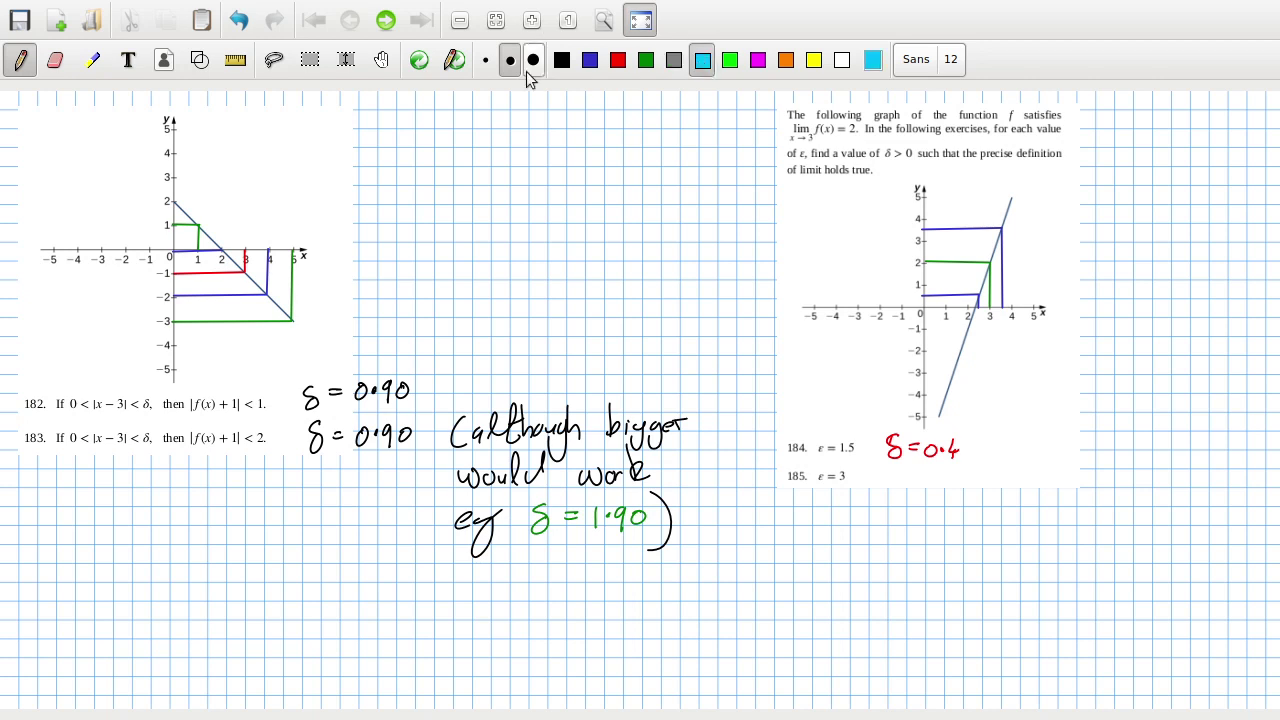
pyautogui.click(237, 62)
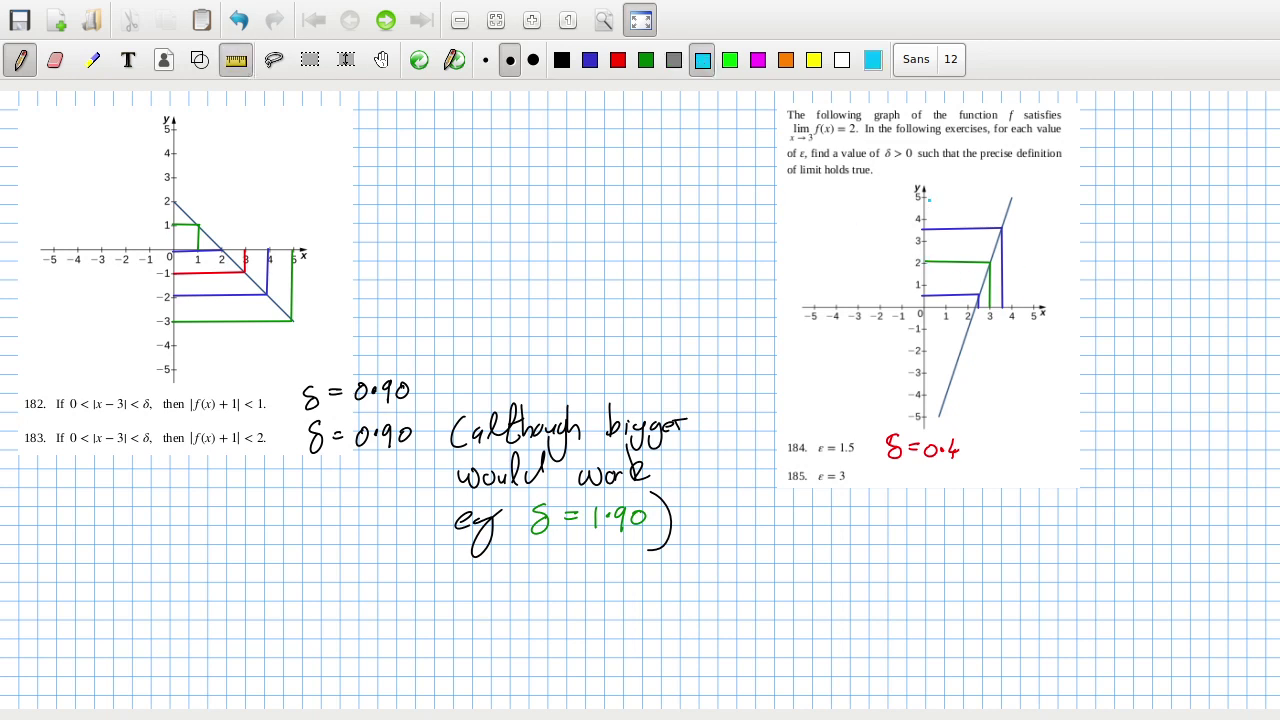
pyautogui.moveTo(922, 199)
pyautogui.mouseDown()
pyautogui.moveTo(1010, 199)
pyautogui.moveTo(1013, 307)
pyautogui.mouseUp()
pyautogui.moveTo(924, 322)
pyautogui.mouseDown()
pyautogui.moveTo(966, 330)
pyautogui.moveTo(969, 304)
pyautogui.mouseUp()
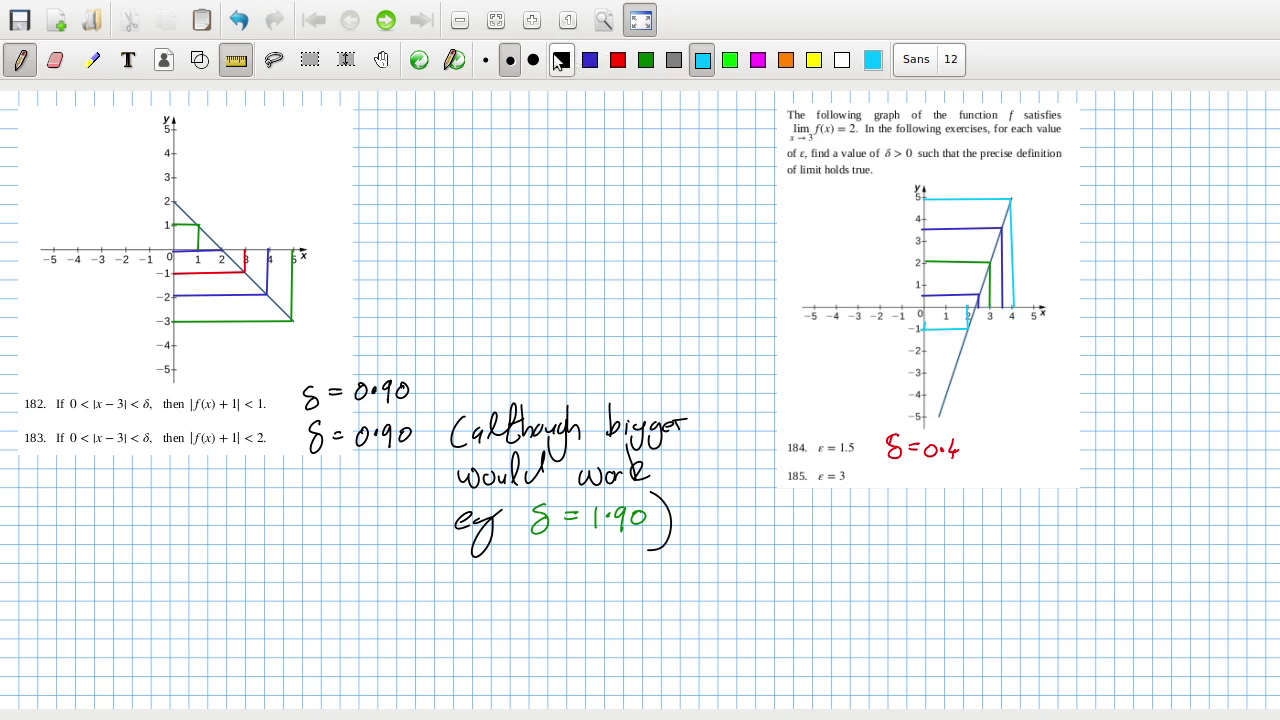
# Begin writing δ = 0. in black beside exercise 185
pyautogui.click(236, 60)
pyautogui.click(561, 60)
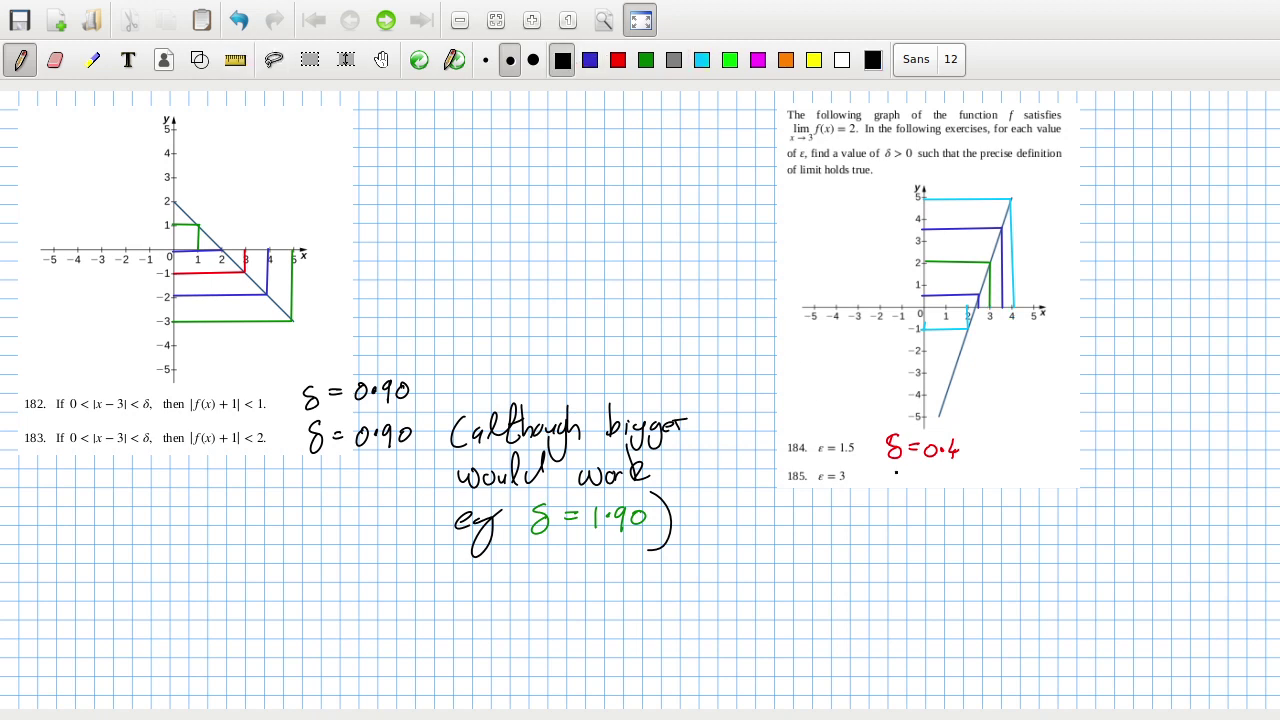
pyautogui.moveTo(896, 470)
pyautogui.mouseDown()
pyautogui.moveTo(892, 490)
pyautogui.moveTo(902, 478)
pyautogui.mouseUp()
pyautogui.moveTo(914, 476); pyautogui.dragTo(928, 476)
pyautogui.moveTo(914, 482)
pyautogui.mouseDown()
pyautogui.moveTo(939, 476)
pyautogui.moveTo(966, 492)
pyautogui.mouseUp()
pyautogui.click(955, 481)
# Compare the notes with the page 805 answer key entry δ ≤ 1 for exercise 185
pyautogui.hotkey('alt', 'Tab')
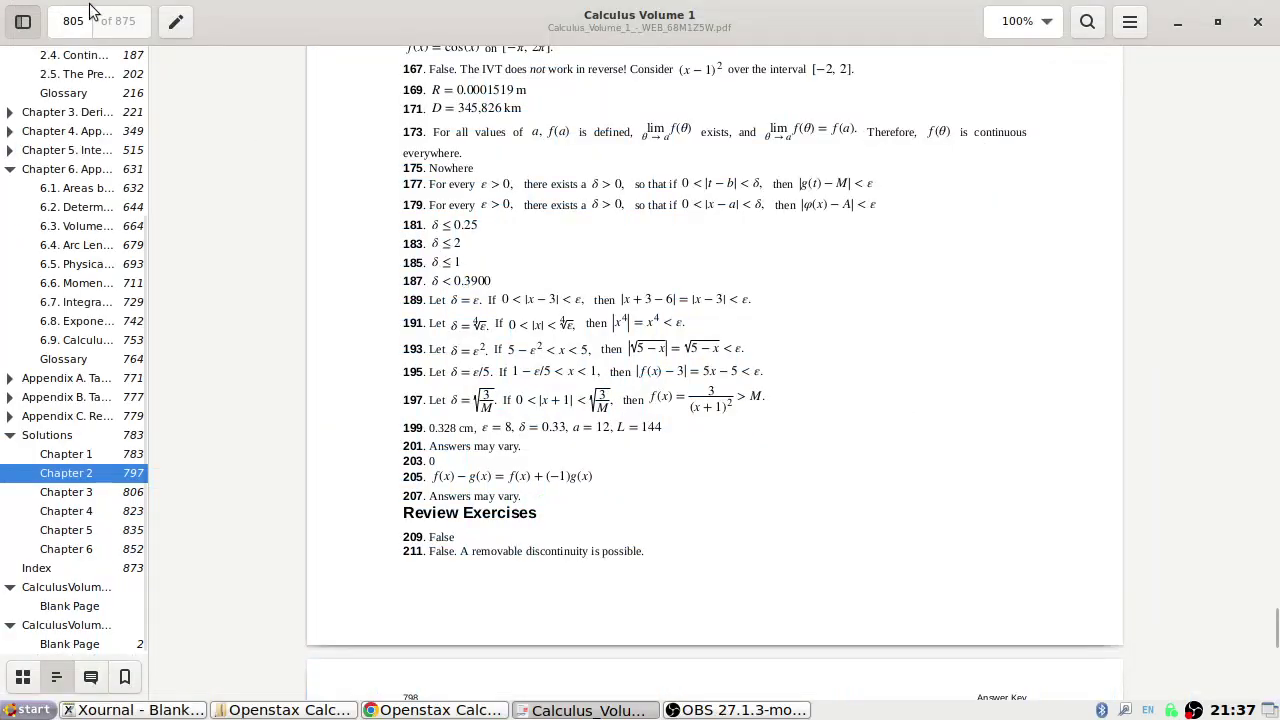
pyautogui.hotkey('alt', 'Tab')
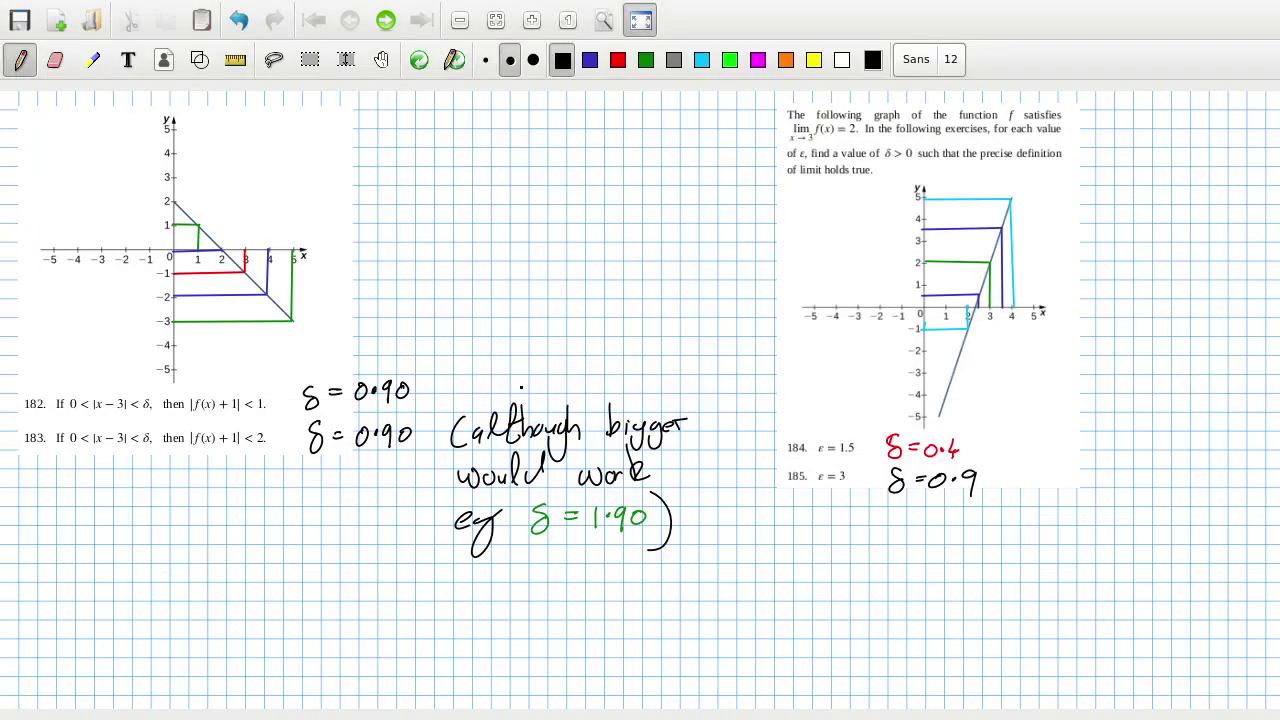
pyautogui.hotkey('alt', 'Tab')
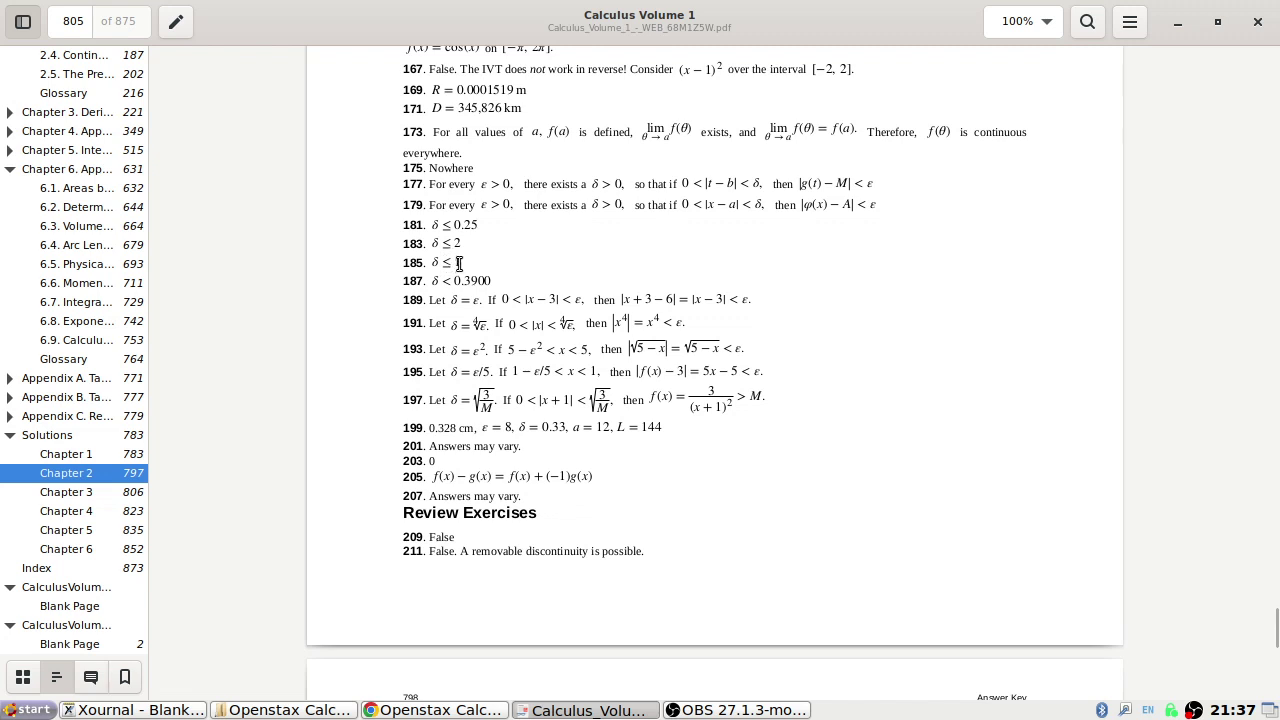
pyautogui.hotkey('alt', 'Tab')
pyautogui.hotkey('alt', 'Tab')
pyautogui.hotkey('alt', 'Tab')
pyautogui.hotkey('alt', 'Tab')
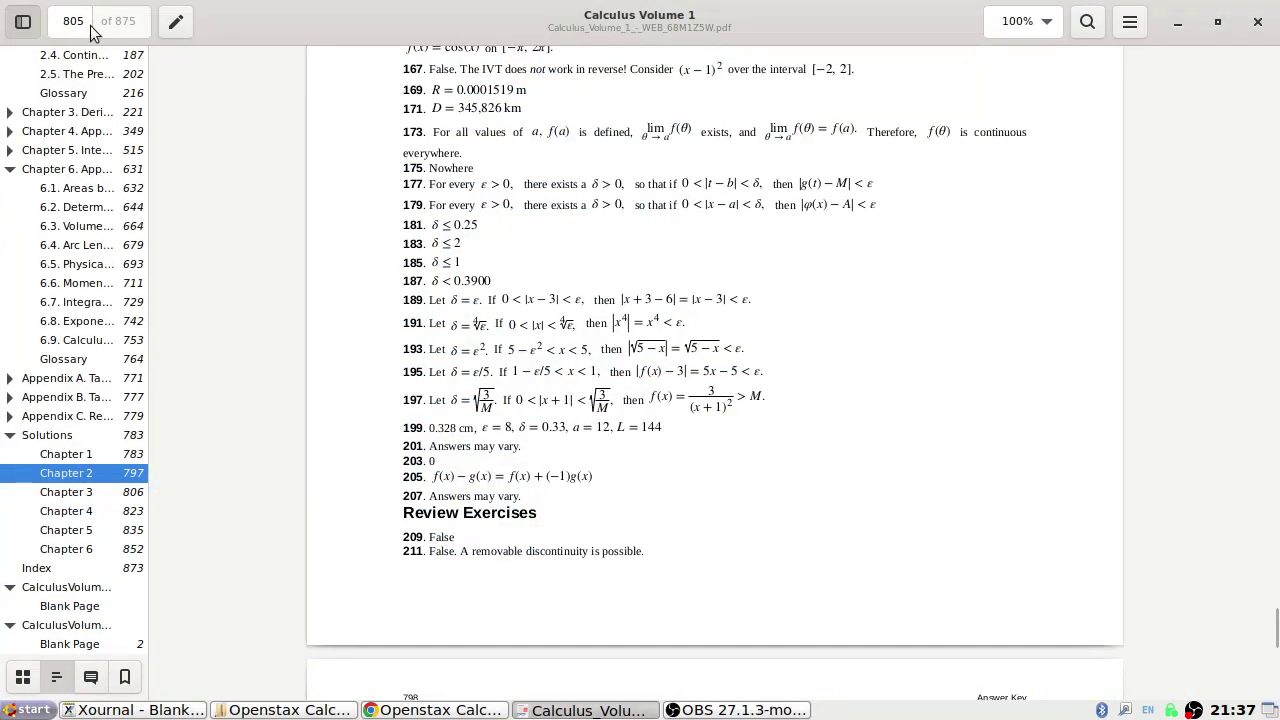
# Return to the Chapter 2 exercises on page 214 and scroll to exercise 186
pyautogui.click(88, 92)
pyautogui.scroll(20, 592, 320)
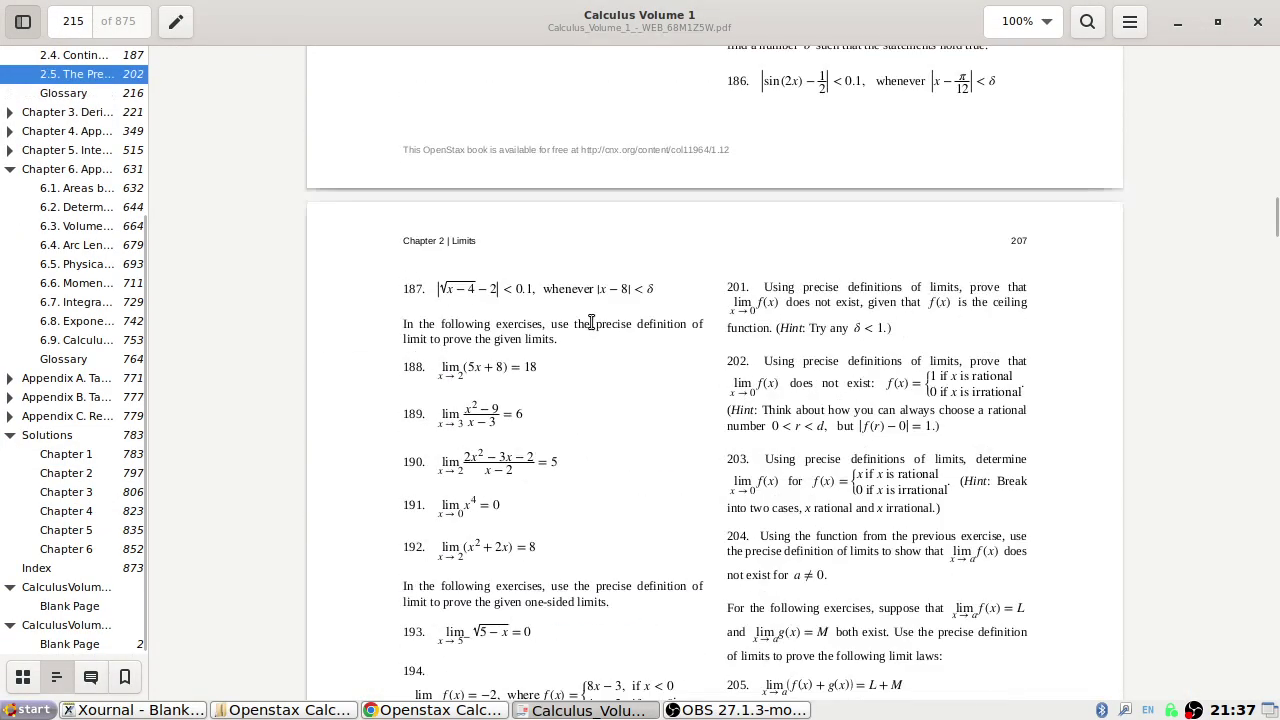
pyautogui.scroll(-3, 700, 335)
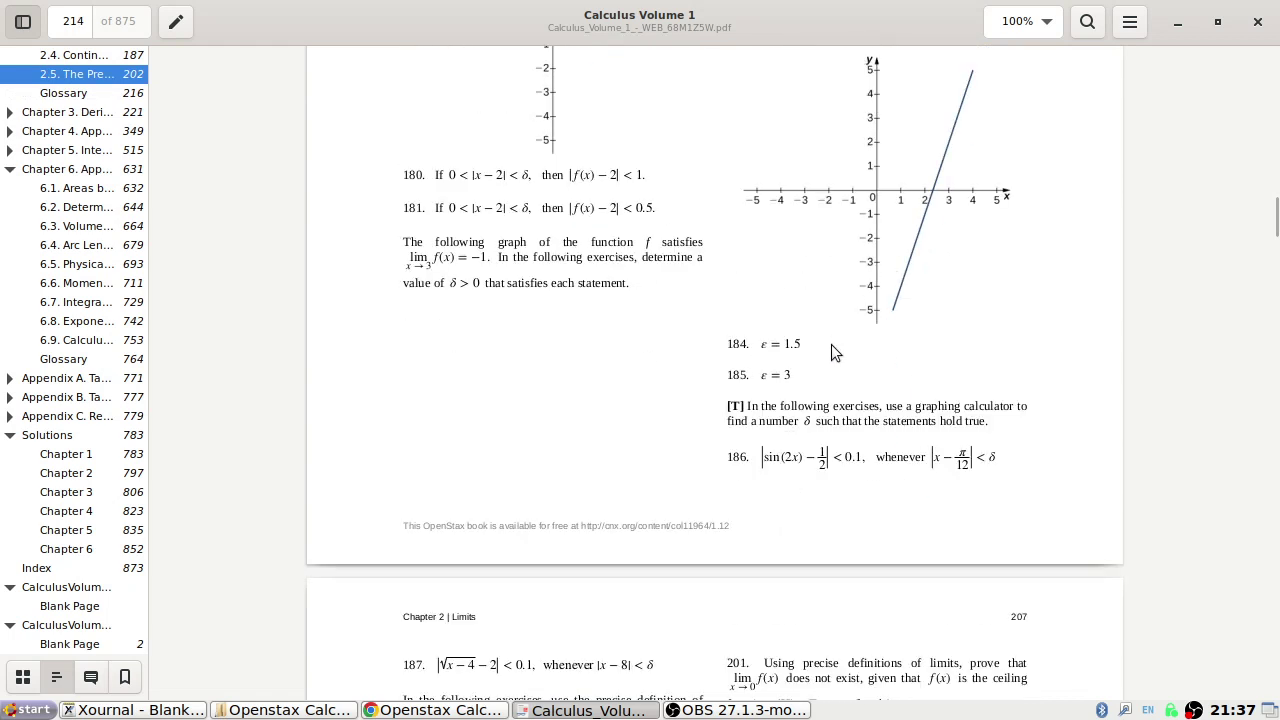
pyautogui.scroll(-2, 831, 345)
pyautogui.scroll(-1, 830, 346)
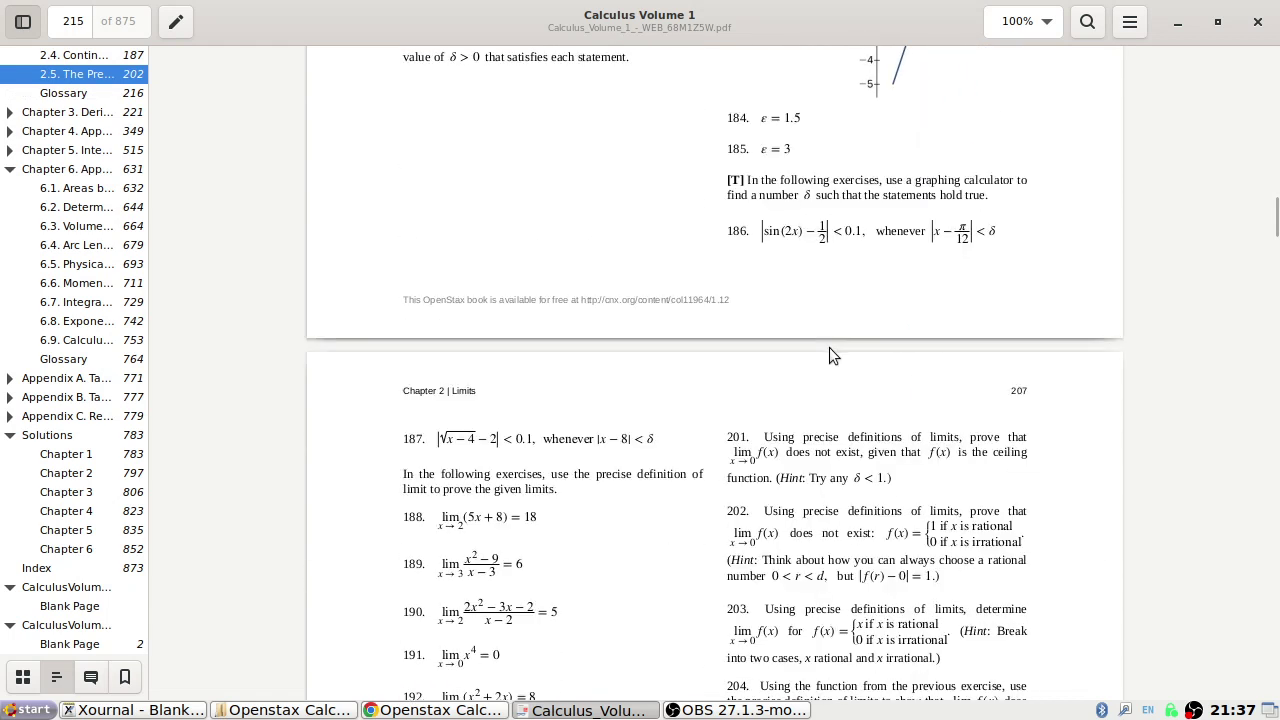
pyautogui.scroll(-3, 785, 186)
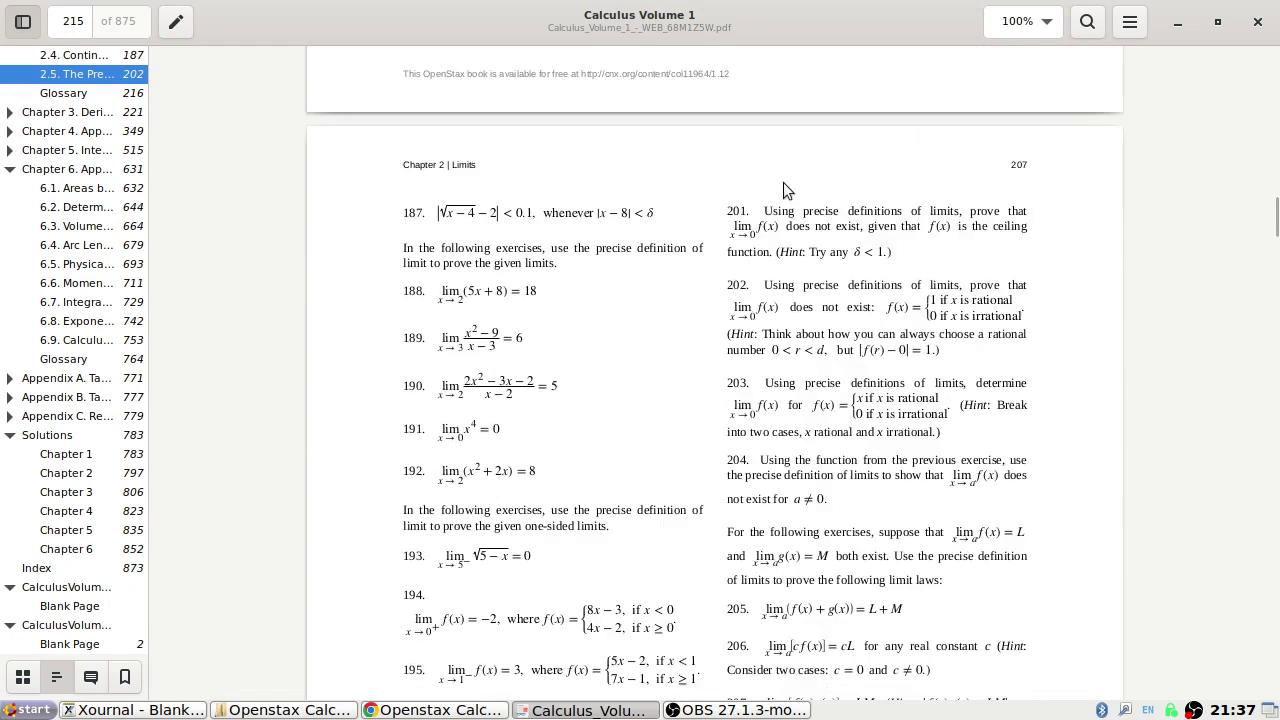
pyautogui.scroll(4, 783, 182)
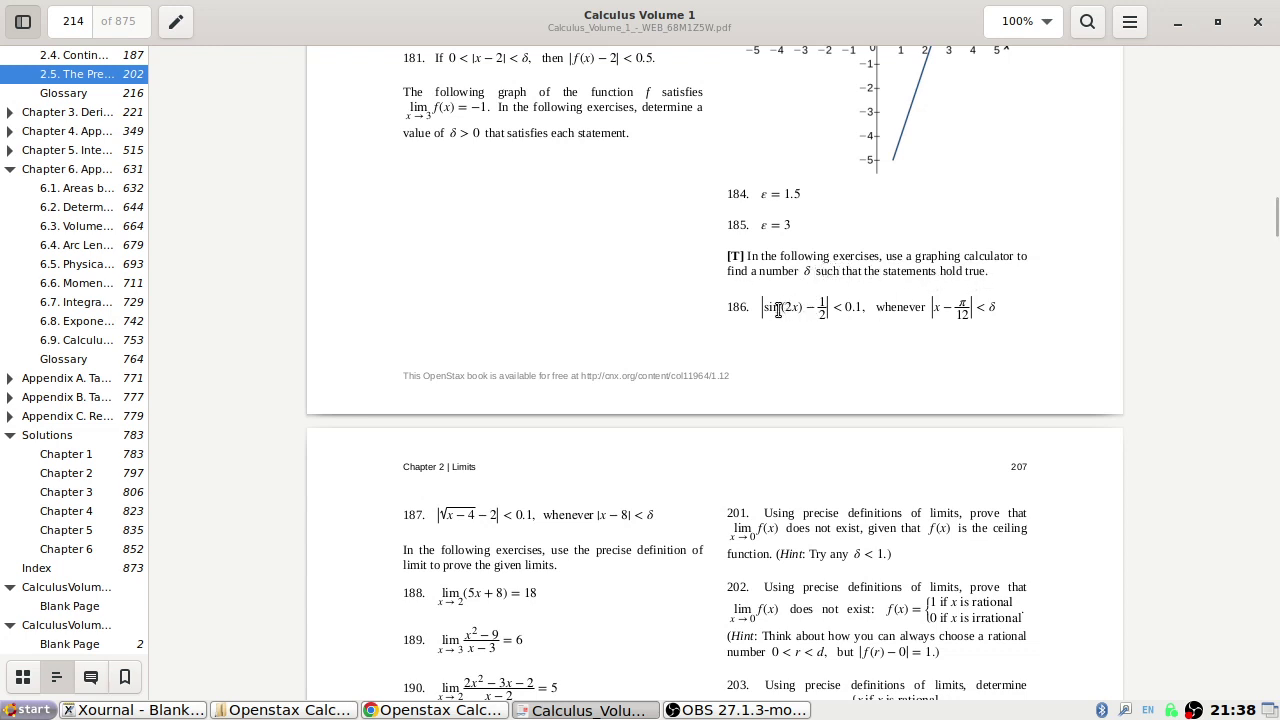
pyautogui.click(735, 711)
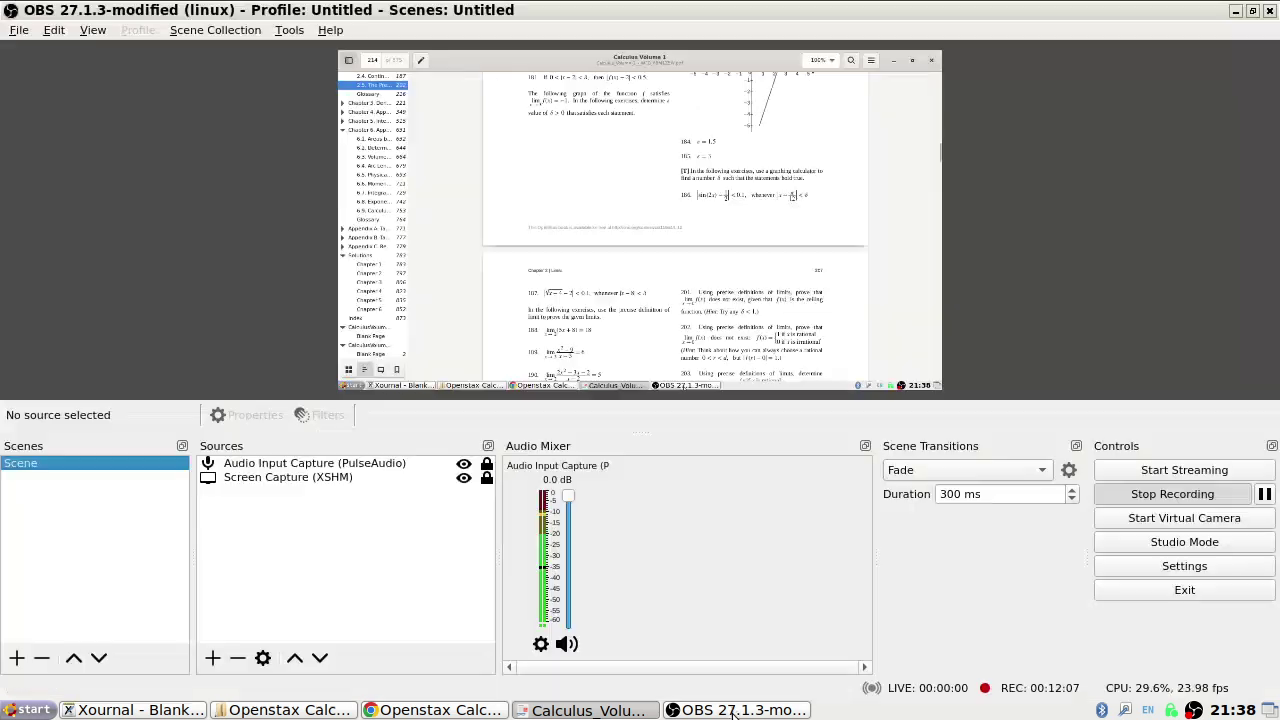
pyautogui.click(735, 711)
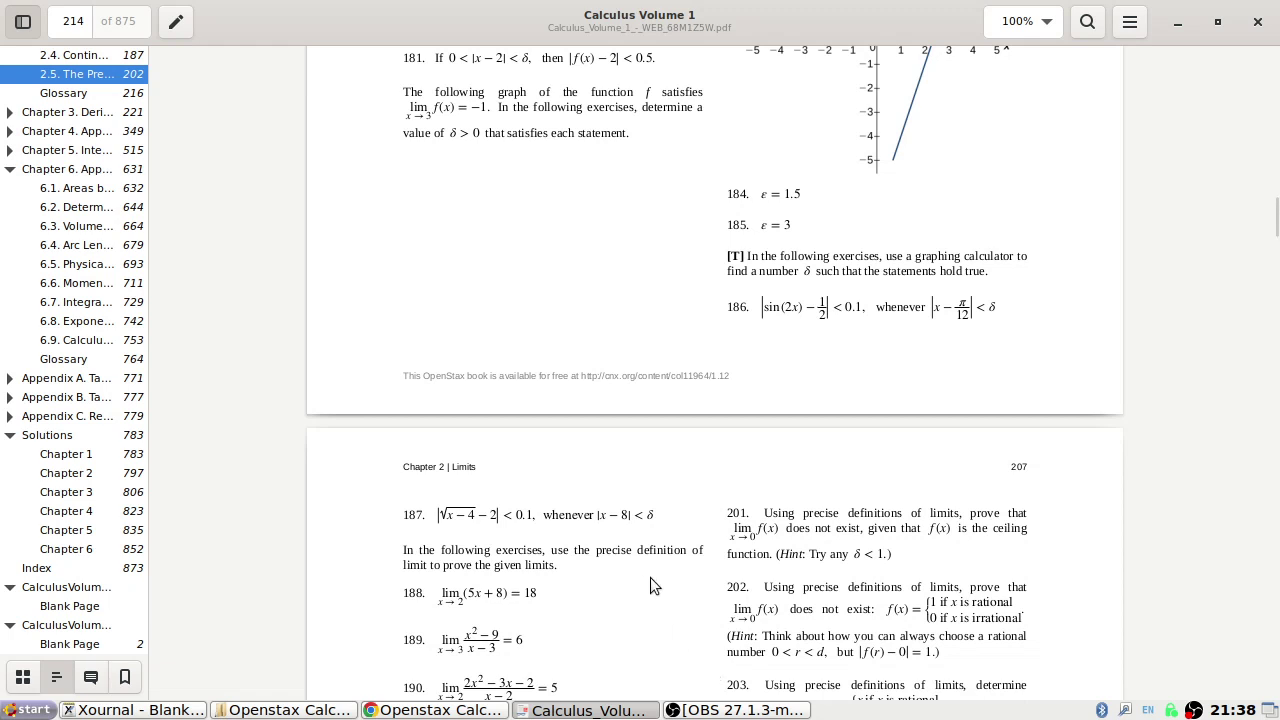
# Copy a selected-area screenshot of exercise 186 to the clipboard and return to Xournal
pyautogui.press('Print')
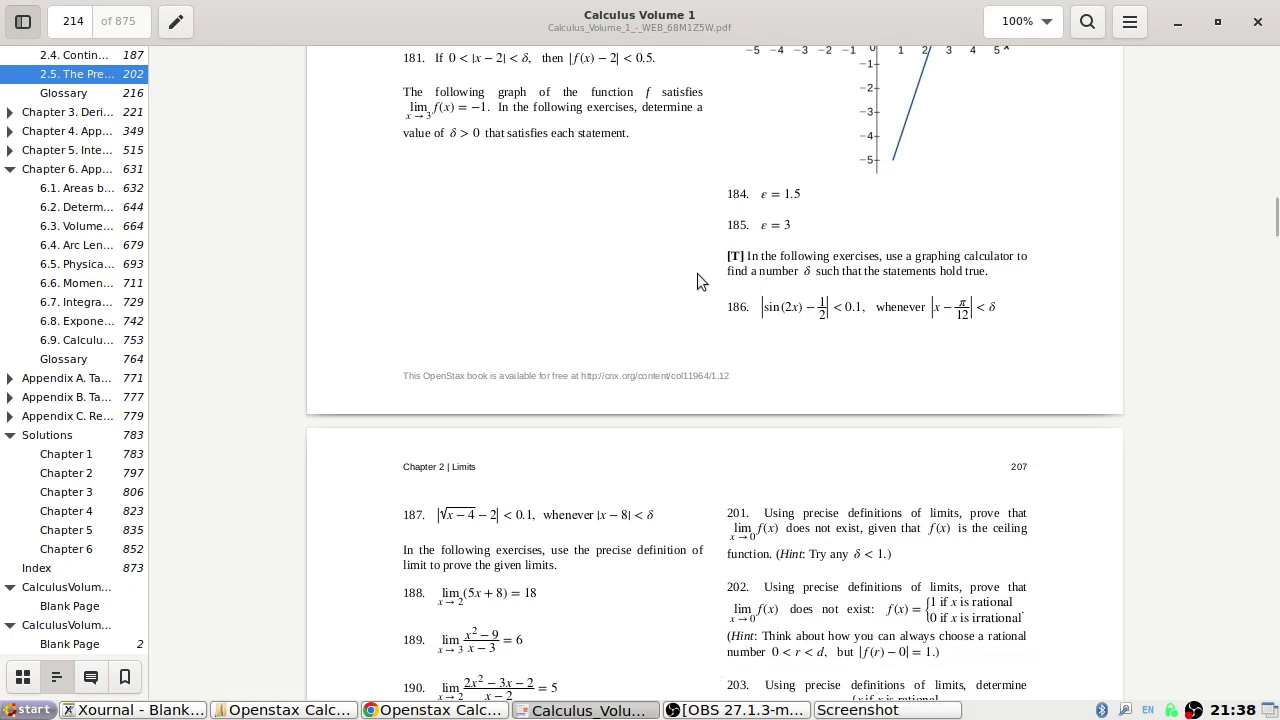
pyautogui.click(750, 302)
pyautogui.click(499, 197)
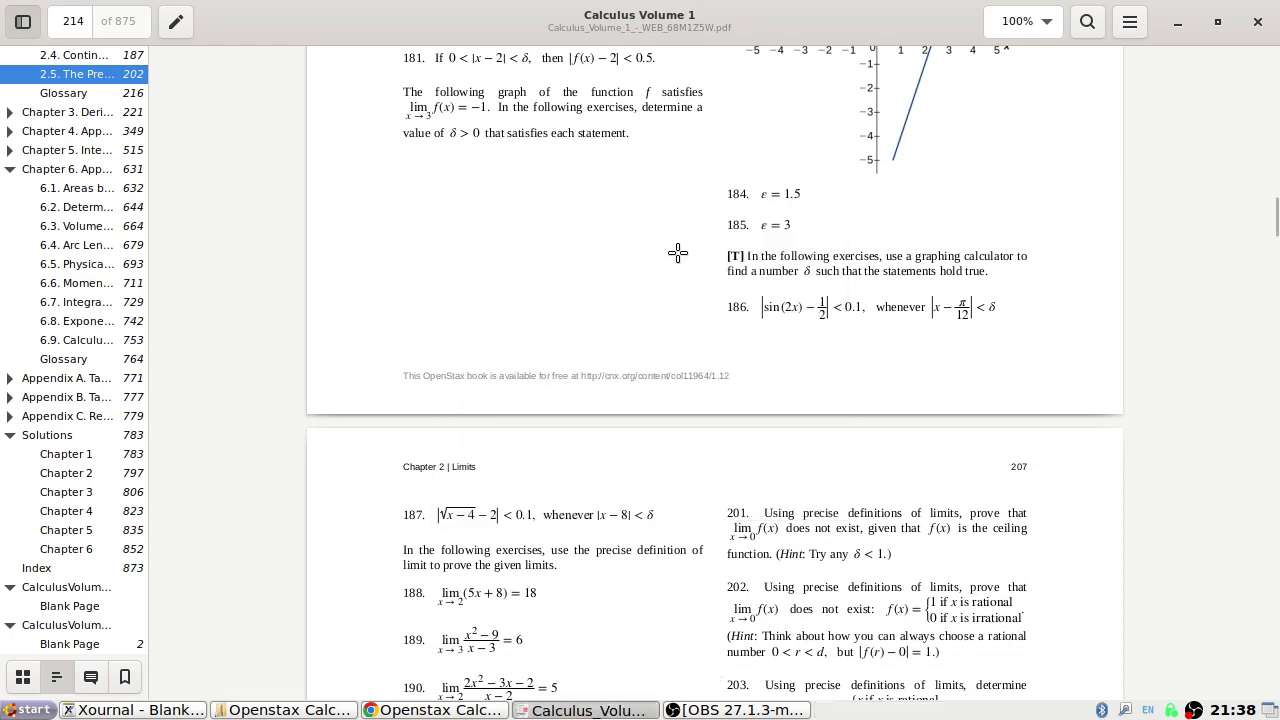
pyautogui.moveTo(706, 243); pyautogui.dragTo(1055, 328)
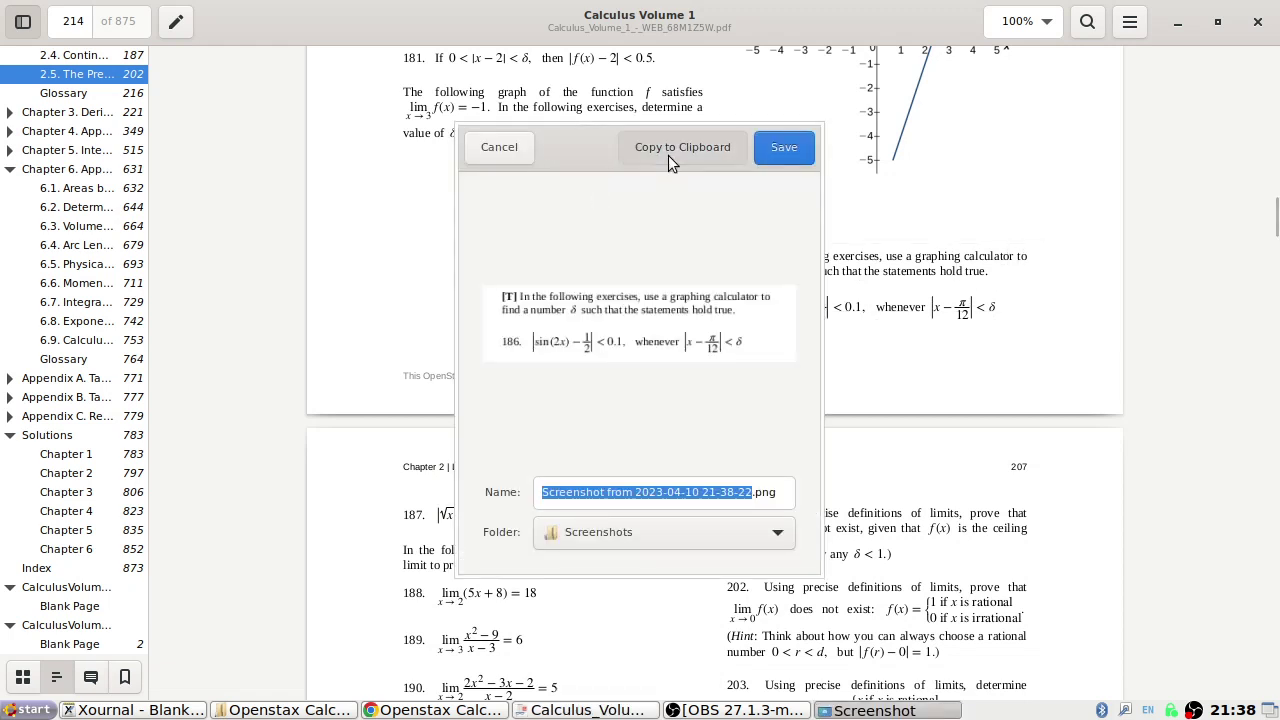
pyautogui.click(514, 148)
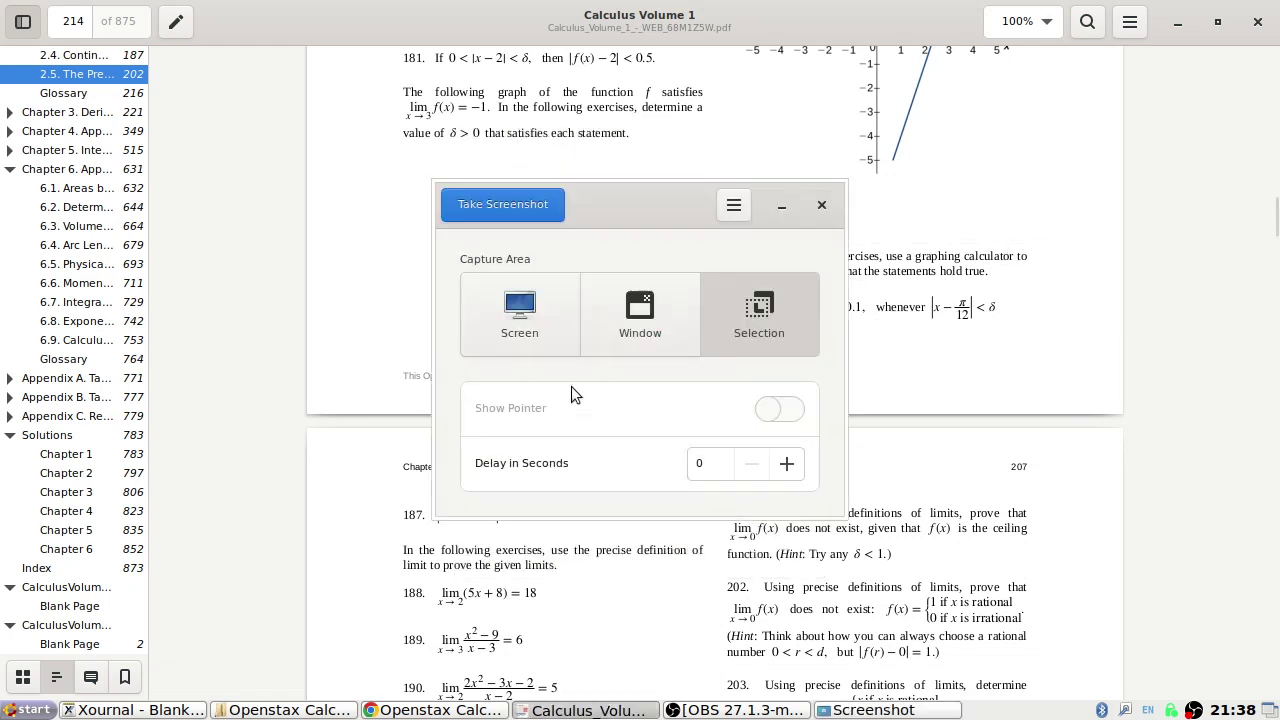
pyautogui.click(821, 205)
pyautogui.scroll(-5, 569, 373)
pyautogui.scroll(-2, 569, 372)
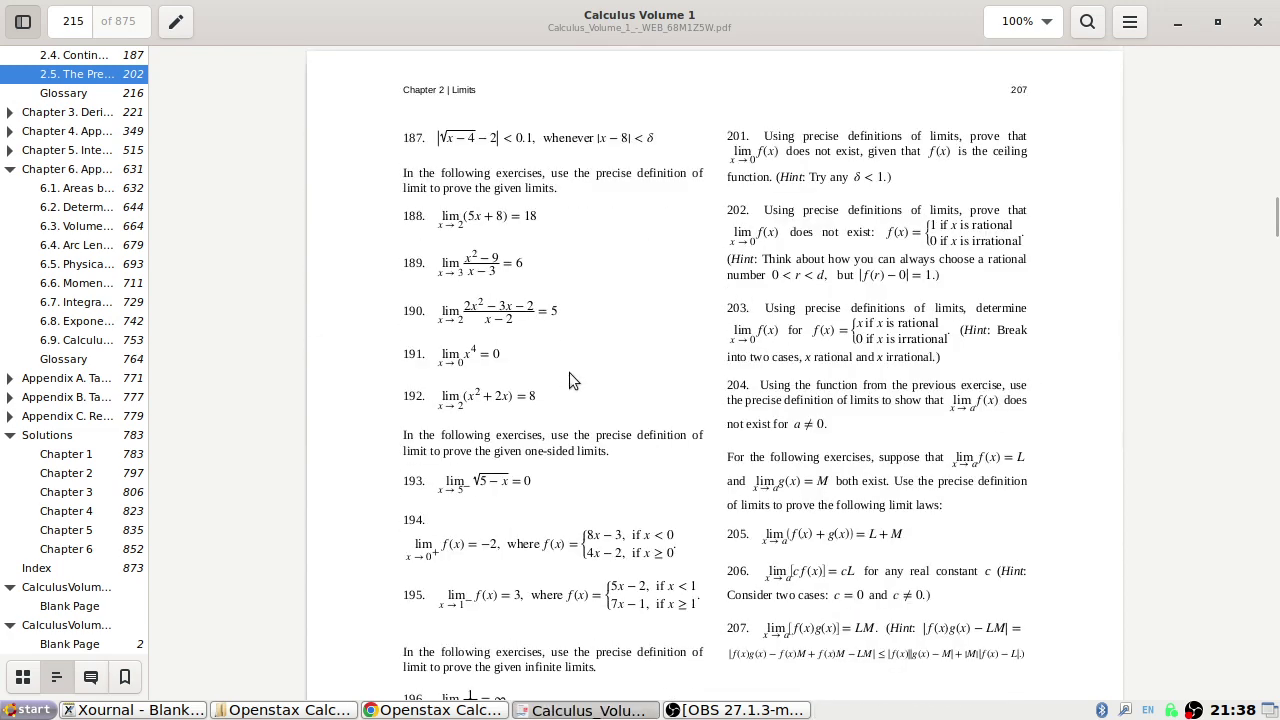
pyautogui.click(176, 709)
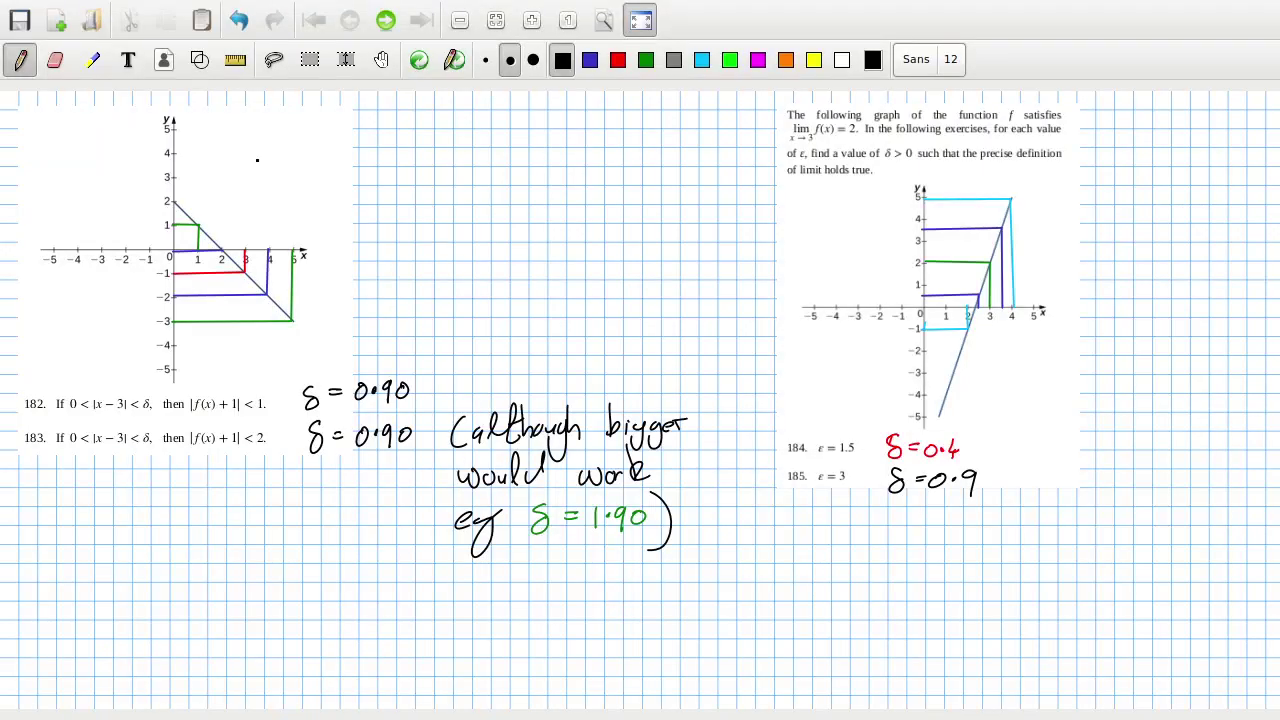
# Leave fullscreen, delete the layer, and paste the exercise 186 screenshot at the top-left
pyautogui.press('F11')
pyautogui.click(128, 31)
pyautogui.click(165, 170)
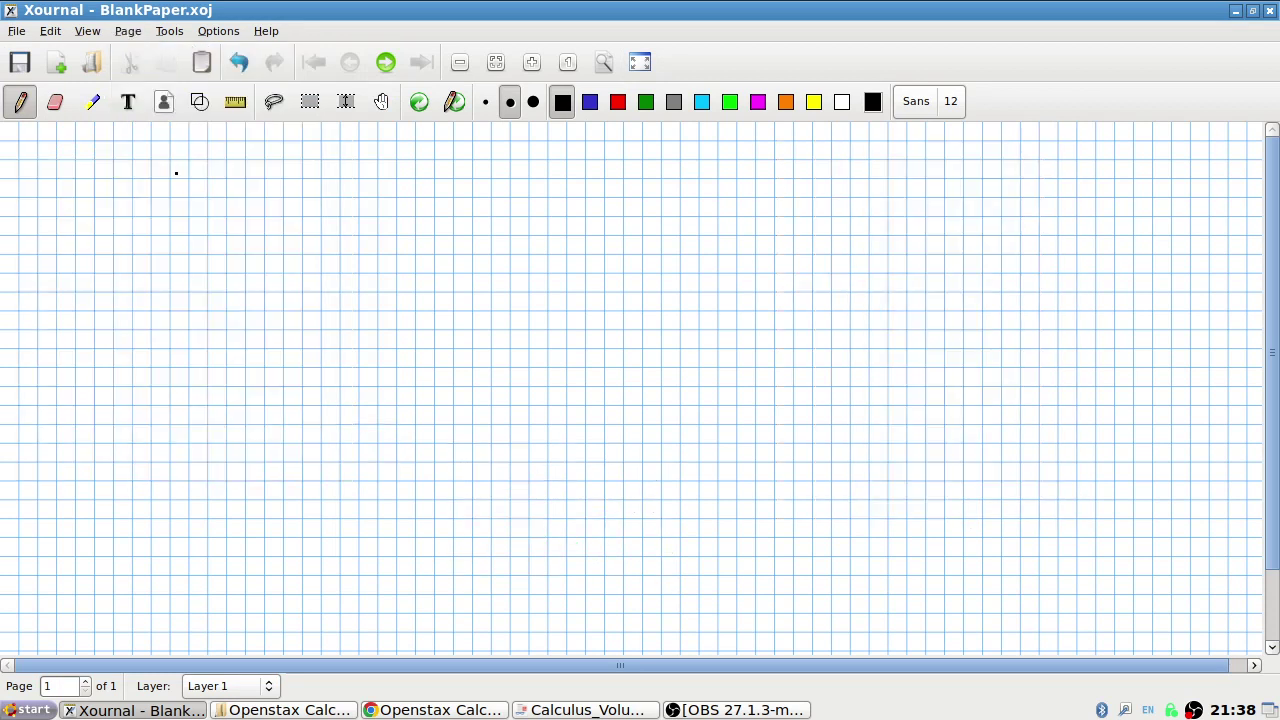
pyautogui.hotkey('ctrl', 'v')
pyautogui.moveTo(428, 260); pyautogui.dragTo(132, 158)
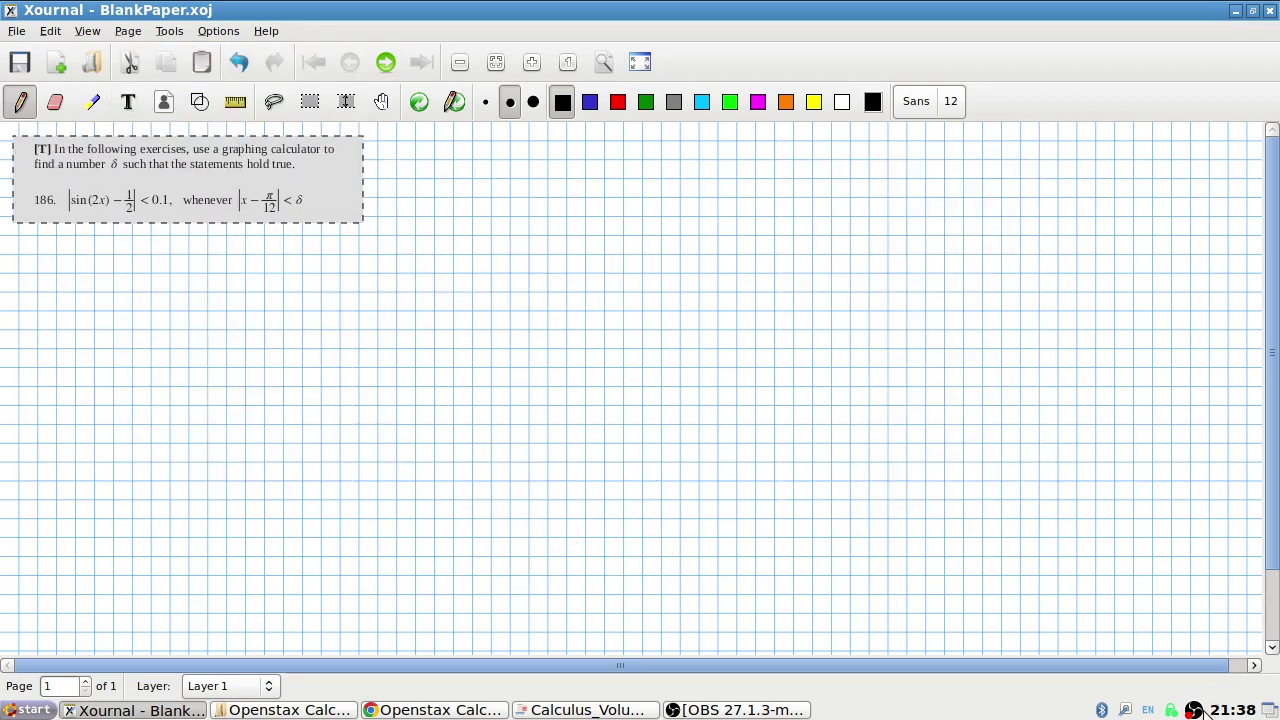
# Launch Derive 6 from the desktop, then bring the Xournal notes back
pyautogui.click(1270, 710)
pyautogui.doubleClick(62, 48)
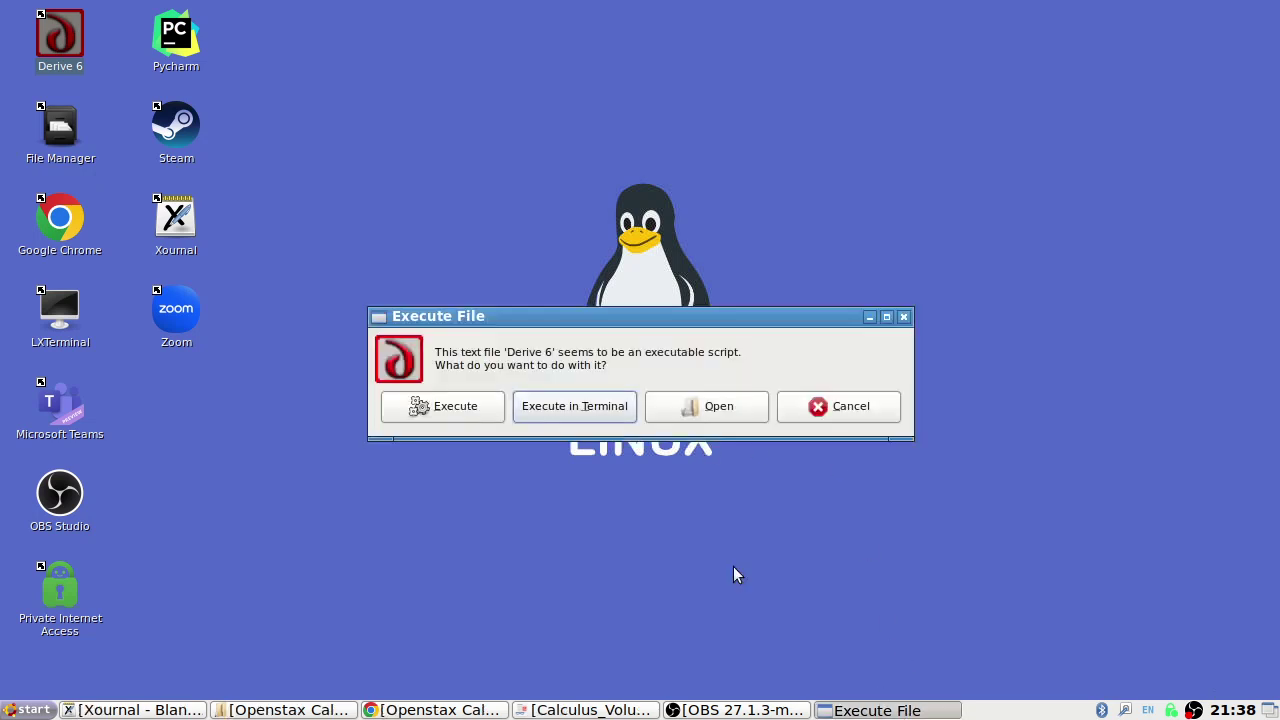
pyautogui.click(450, 406)
pyautogui.click(183, 711)
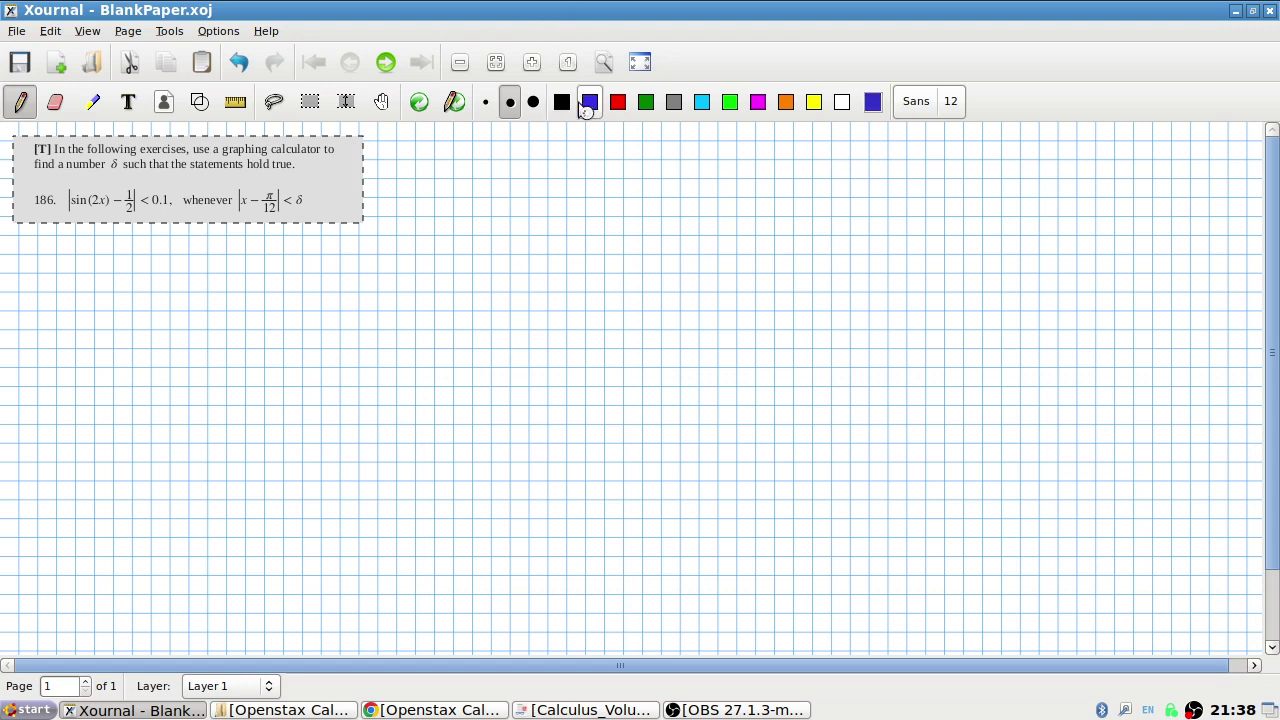
# Deselect the exercise image, go full screen, and write L = 1/2 and ε = 0.1 below it
pyautogui.click(55, 101)
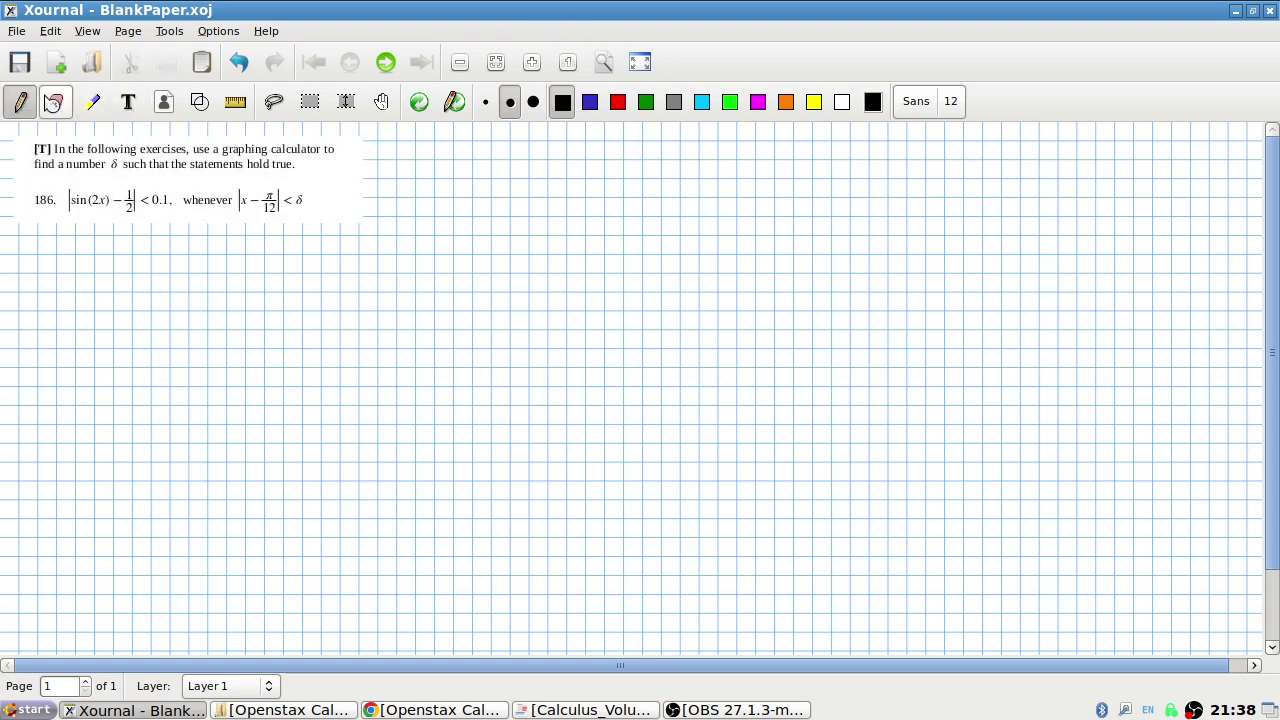
pyautogui.click(640, 62)
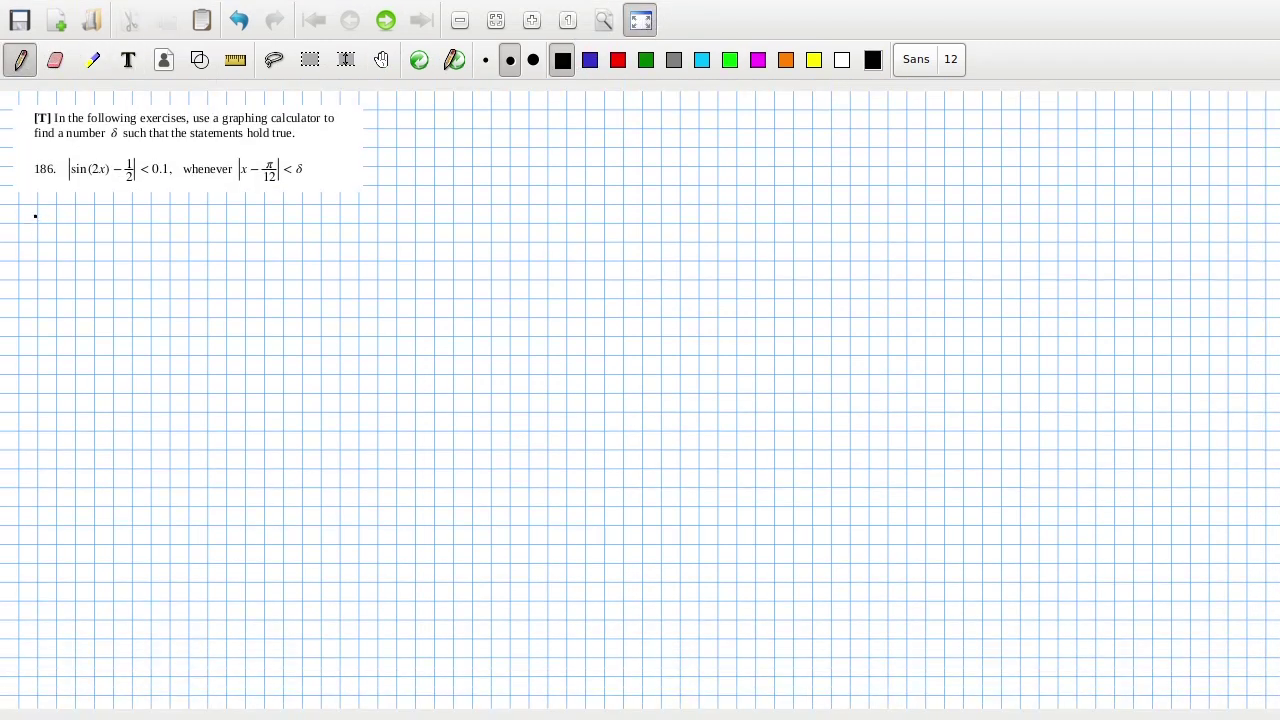
pyautogui.moveTo(35, 216)
pyautogui.mouseDown()
pyautogui.moveTo(58, 243)
pyautogui.moveTo(77, 224)
pyautogui.mouseUp()
pyautogui.moveTo(62, 232); pyautogui.dragTo(108, 223)
pyautogui.moveTo(93, 226)
pyautogui.mouseDown()
pyautogui.moveTo(116, 222)
pyautogui.moveTo(123, 245)
pyautogui.mouseUp()
pyautogui.moveTo(50, 272)
pyautogui.mouseDown()
pyautogui.moveTo(40, 280)
pyautogui.moveTo(54, 311)
pyautogui.moveTo(79, 286)
pyautogui.mouseUp()
pyautogui.moveTo(65, 296)
pyautogui.mouseDown()
pyautogui.moveTo(104, 282)
pyautogui.moveTo(131, 299)
pyautogui.mouseUp()
pyautogui.click(116, 288)
# Write f(x) = Sin2x and α = π/12 below ε = 0.1
pyautogui.moveTo(40, 344); pyautogui.dragTo(20, 387)
pyautogui.moveTo(20, 370); pyautogui.dragTo(47, 364)
pyautogui.moveTo(52, 343)
pyautogui.mouseDown()
pyautogui.moveTo(47, 380)
pyautogui.moveTo(64, 370)
pyautogui.mouseUp()
pyautogui.moveTo(69, 354)
pyautogui.mouseDown()
pyautogui.moveTo(60, 368)
pyautogui.moveTo(76, 377)
pyautogui.mouseUp()
pyautogui.moveTo(97, 352); pyautogui.dragTo(107, 357)
pyautogui.moveTo(146, 347)
pyautogui.mouseDown()
pyautogui.moveTo(130, 346)
pyautogui.moveTo(120, 372)
pyautogui.mouseUp()
pyautogui.moveTo(148, 358)
pyautogui.mouseDown()
pyautogui.moveTo(149, 374)
pyautogui.moveTo(185, 370)
pyautogui.mouseUp()
pyautogui.moveTo(190, 352); pyautogui.dragTo(209, 364)
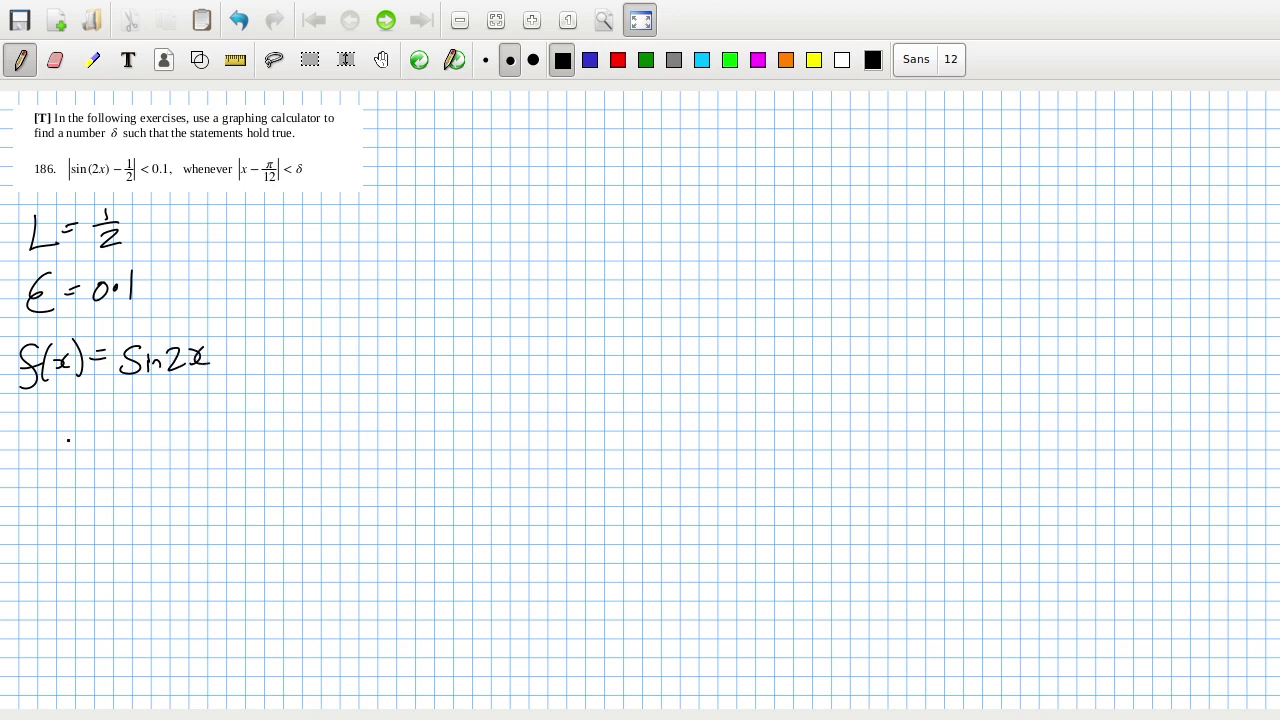
pyautogui.moveTo(54, 424)
pyautogui.mouseDown()
pyautogui.moveTo(71, 444)
pyautogui.moveTo(95, 422)
pyautogui.mouseUp()
pyautogui.moveTo(79, 433); pyautogui.dragTo(139, 433)
pyautogui.moveTo(125, 420)
pyautogui.mouseDown()
pyautogui.moveTo(150, 413)
pyautogui.moveTo(157, 425)
pyautogui.mouseUp()
pyautogui.moveTo(131, 450)
pyautogui.mouseDown()
pyautogui.moveTo(131, 478)
pyautogui.moveTo(161, 457)
pyautogui.mouseUp()
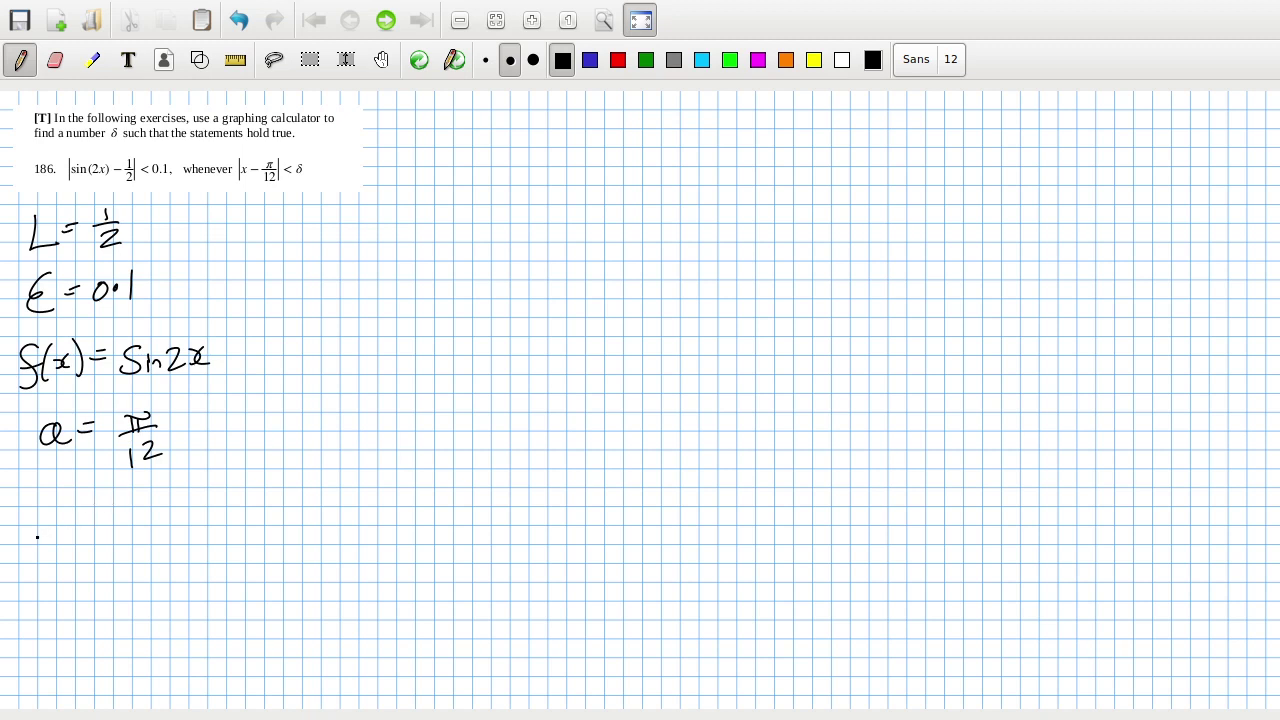
# Write lim as x → π/12 of sin(2x) = 1/2, then switch to Derive 6
pyautogui.moveTo(31, 548)
pyautogui.mouseDown()
pyautogui.moveTo(62, 556)
pyautogui.moveTo(88, 532)
pyautogui.moveTo(95, 550)
pyautogui.mouseUp()
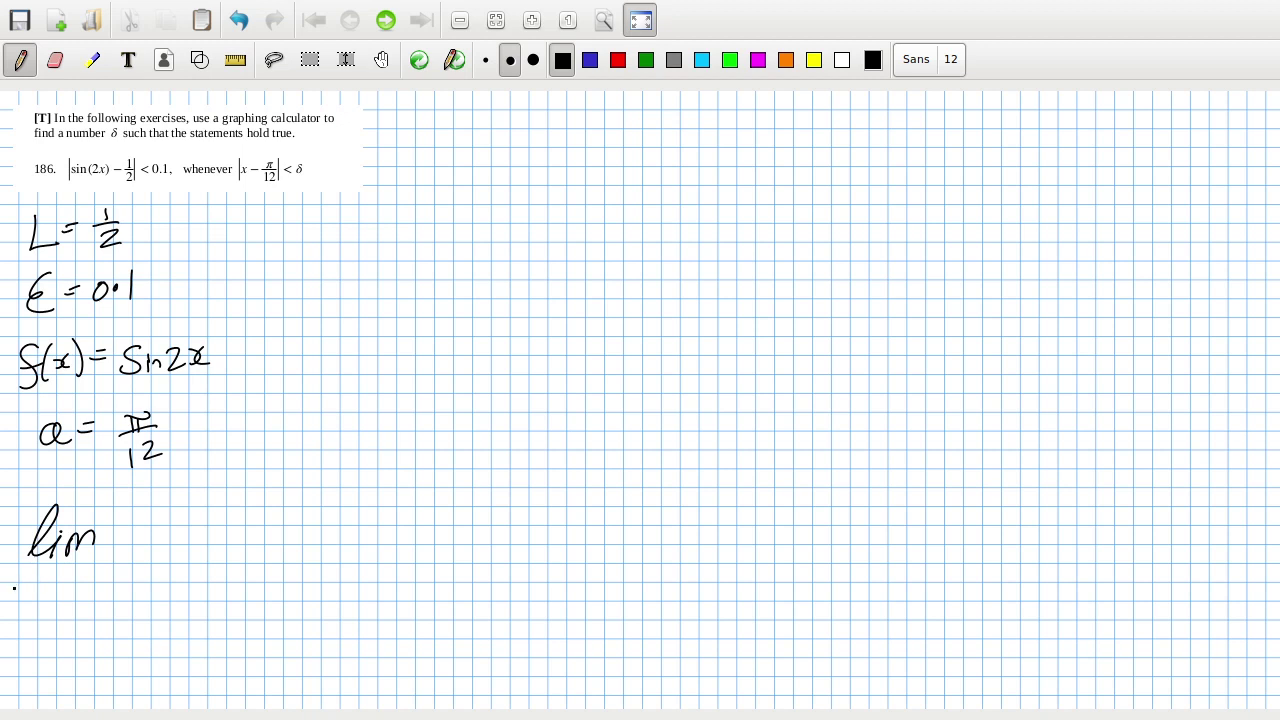
pyautogui.moveTo(13, 582)
pyautogui.mouseDown()
pyautogui.moveTo(20, 598)
pyautogui.moveTo(64, 586)
pyautogui.mouseUp()
pyautogui.moveTo(60, 580)
pyautogui.mouseDown()
pyautogui.moveTo(74, 584)
pyautogui.moveTo(60, 594)
pyautogui.mouseUp()
pyautogui.moveTo(82, 575); pyautogui.dragTo(93, 584)
pyautogui.moveTo(78, 575)
pyautogui.mouseDown()
pyautogui.moveTo(98, 568)
pyautogui.moveTo(110, 582)
pyautogui.mouseUp()
pyautogui.moveTo(82, 599)
pyautogui.mouseDown()
pyautogui.moveTo(83, 614)
pyautogui.moveTo(106, 605)
pyautogui.mouseUp()
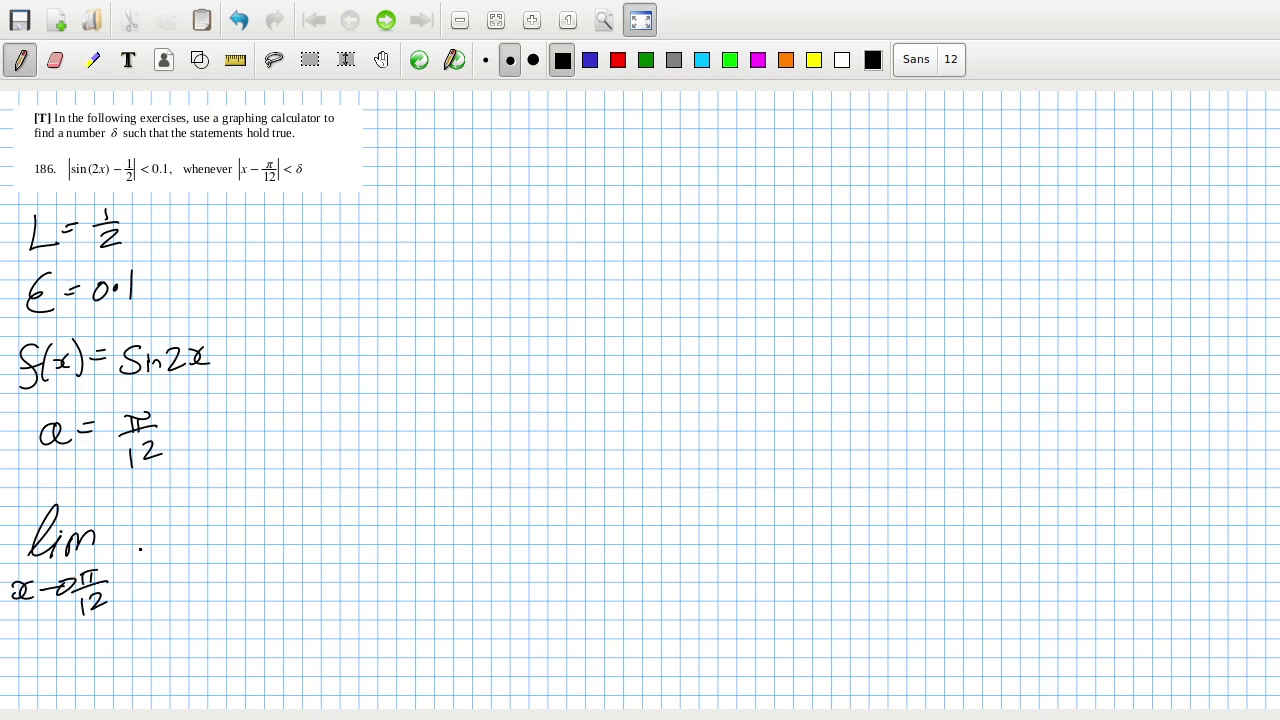
pyautogui.moveTo(150, 516)
pyautogui.mouseDown()
pyautogui.moveTo(127, 550)
pyautogui.moveTo(153, 548)
pyautogui.mouseUp()
pyautogui.moveTo(160, 548); pyautogui.dragTo(208, 536)
pyautogui.moveTo(212, 520); pyautogui.dragTo(221, 530)
pyautogui.moveTo(240, 503); pyautogui.dragTo(243, 547)
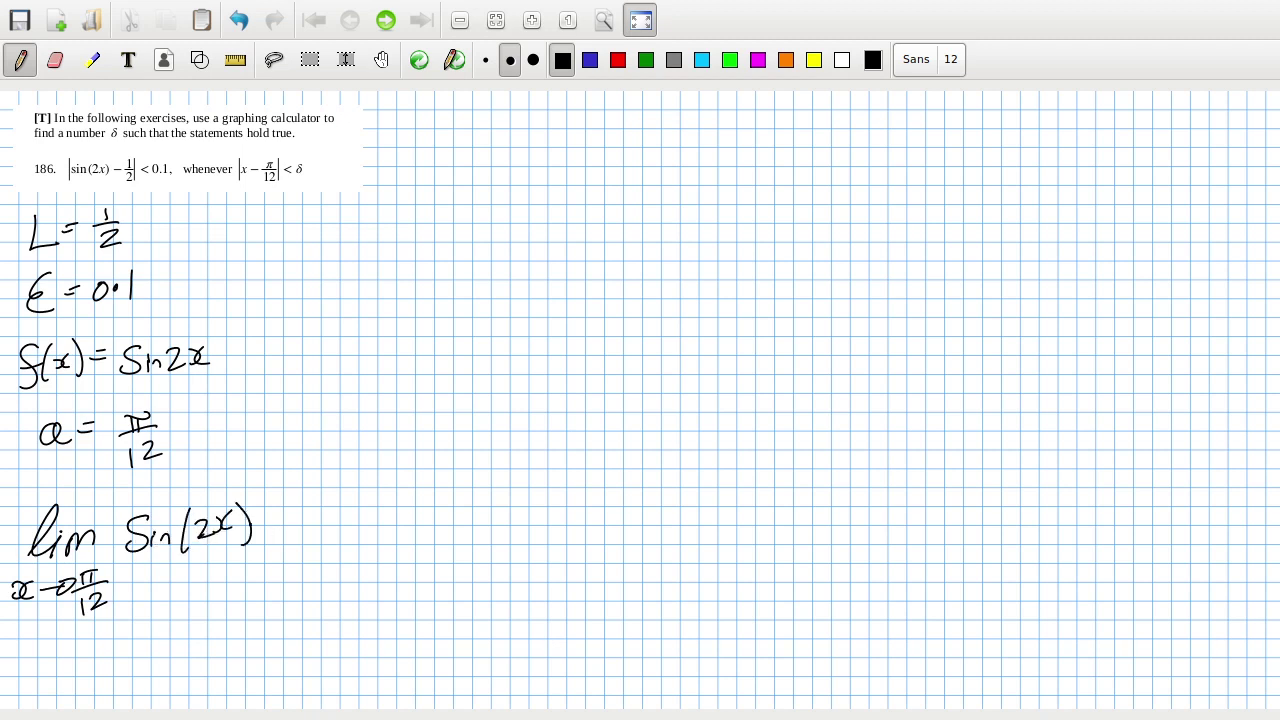
pyautogui.moveTo(300, 524); pyautogui.dragTo(330, 516)
pyautogui.moveTo(314, 530)
pyautogui.mouseDown()
pyautogui.moveTo(318, 548)
pyautogui.moveTo(337, 548)
pyautogui.mouseUp()
pyautogui.hotkey('alt', 'Tab')
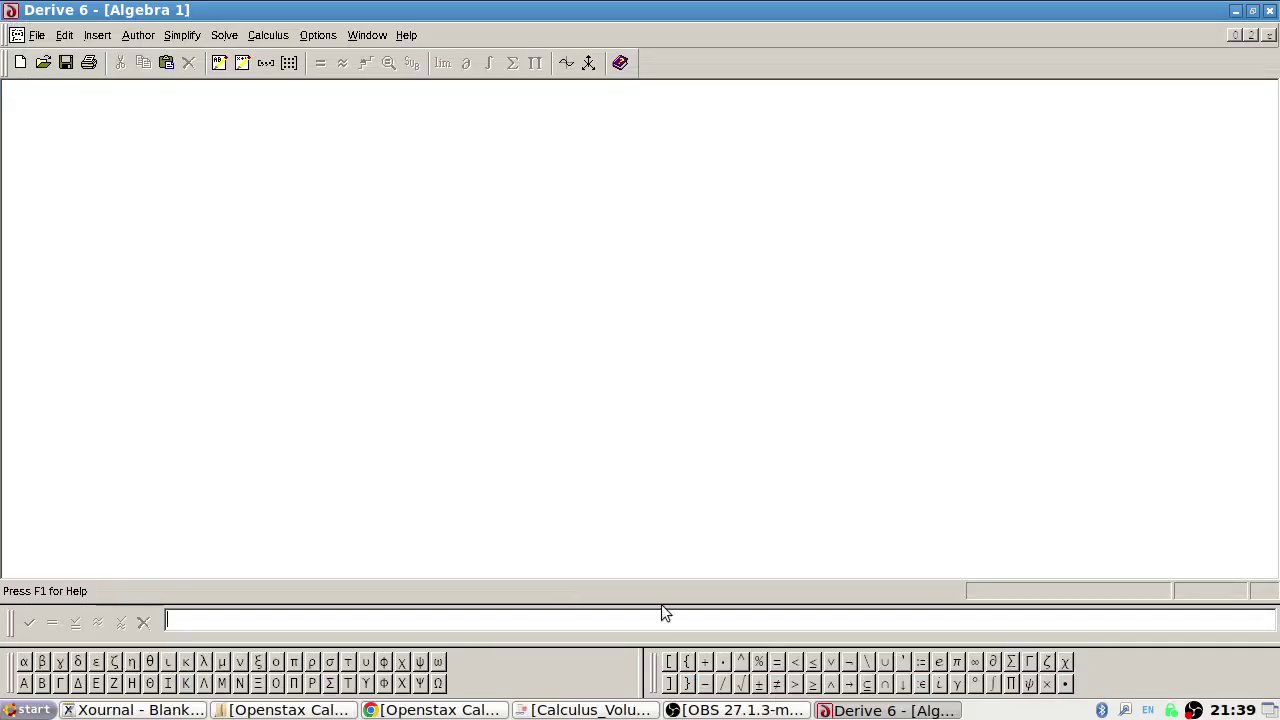
# Enter sin(2x) as expression #1 and plot it in a new 2D-plot window
pyautogui.write('sin(2x)#')
pyautogui.press('BackSpace')
pyautogui.press('Return')
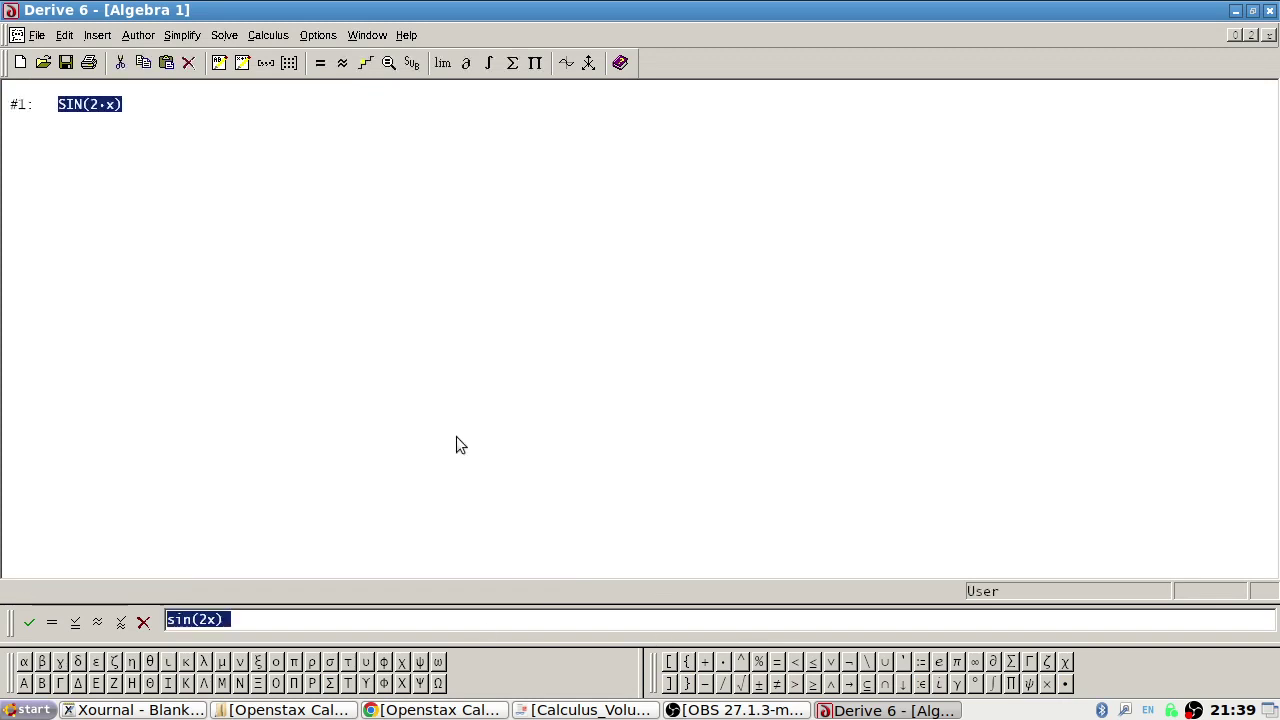
pyautogui.click(566, 62)
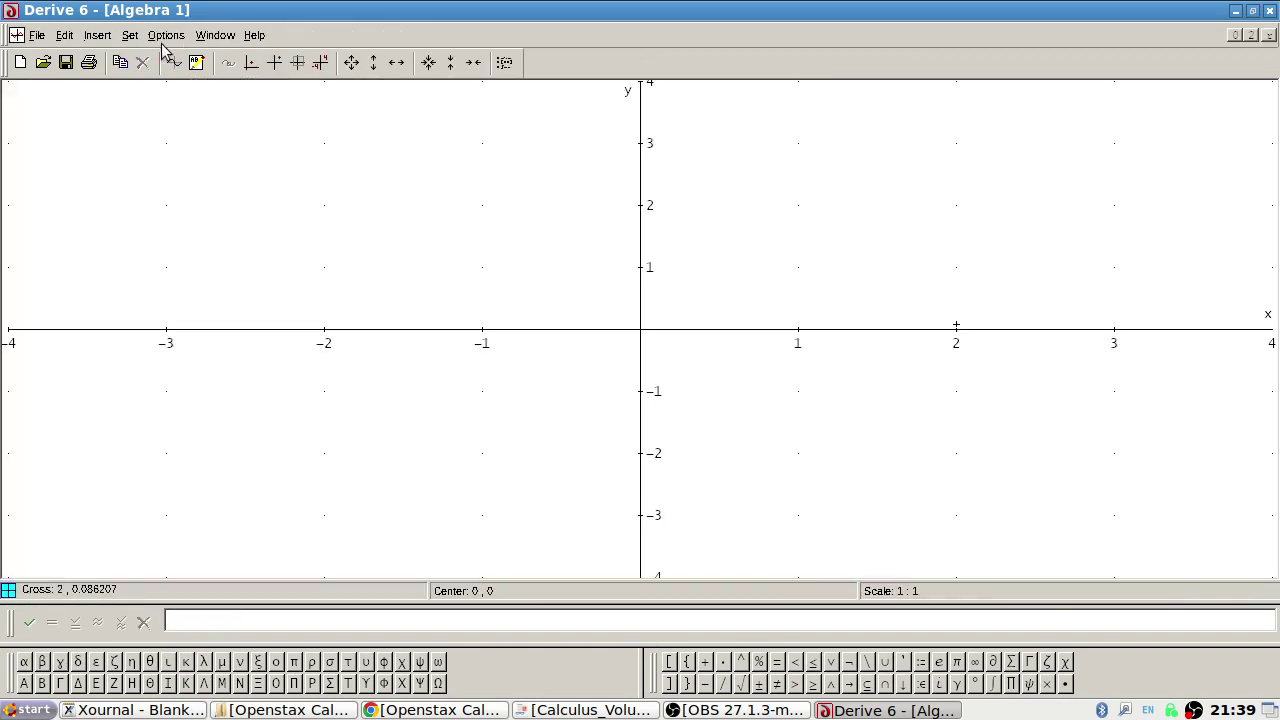
pyautogui.click(174, 63)
pyautogui.hotkey('alt', 'Tab')
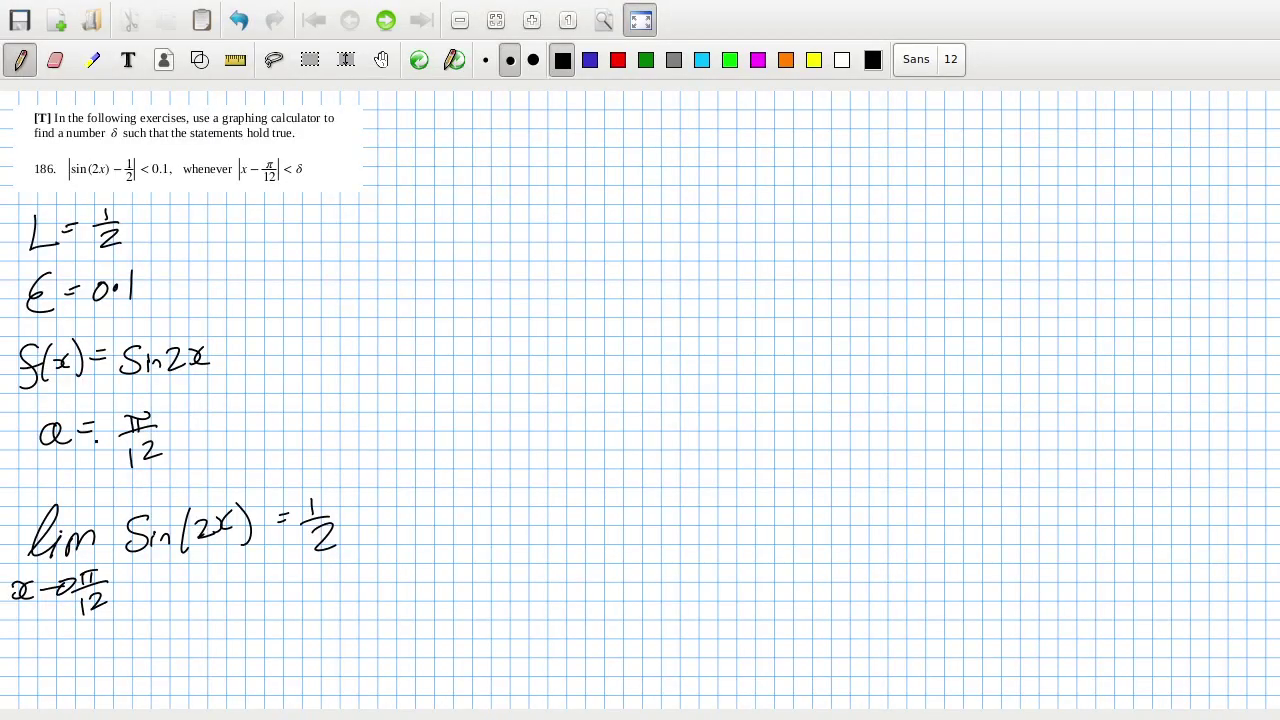
pyautogui.hotkey('alt', 'Tab')
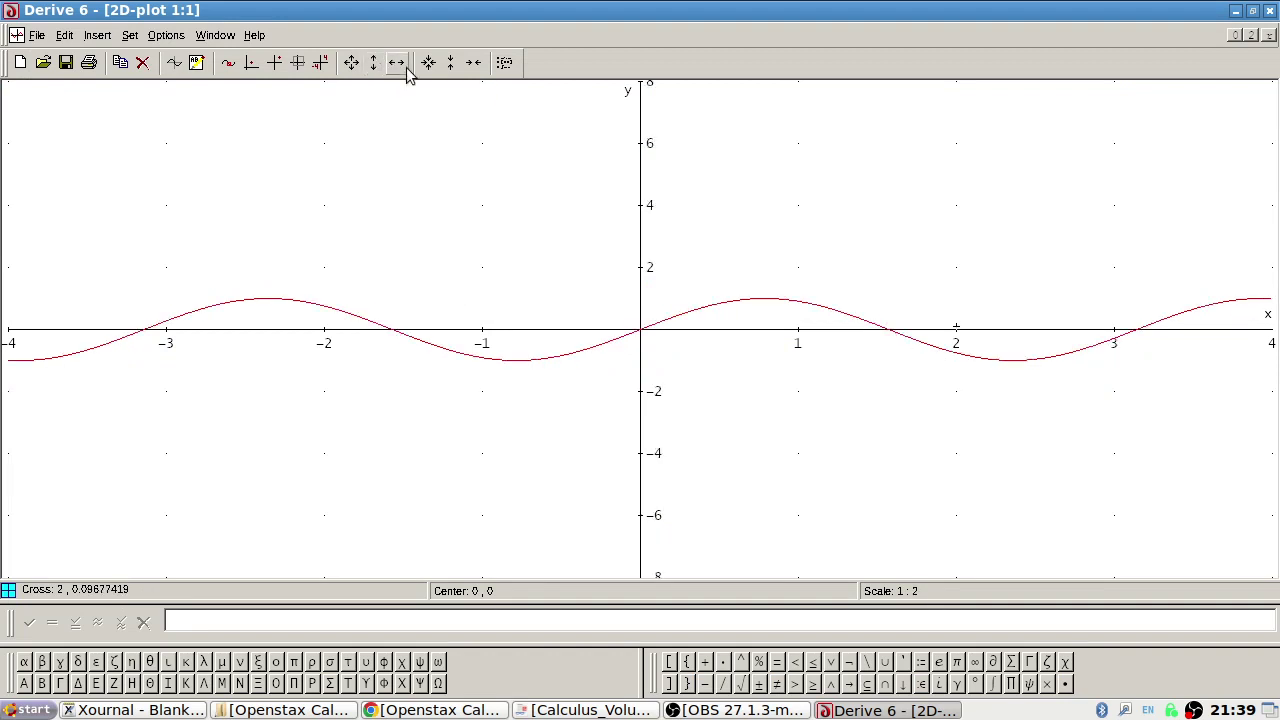
# Zoom the graph in and plot the vertical line x = π/12
pyautogui.click(451, 63)
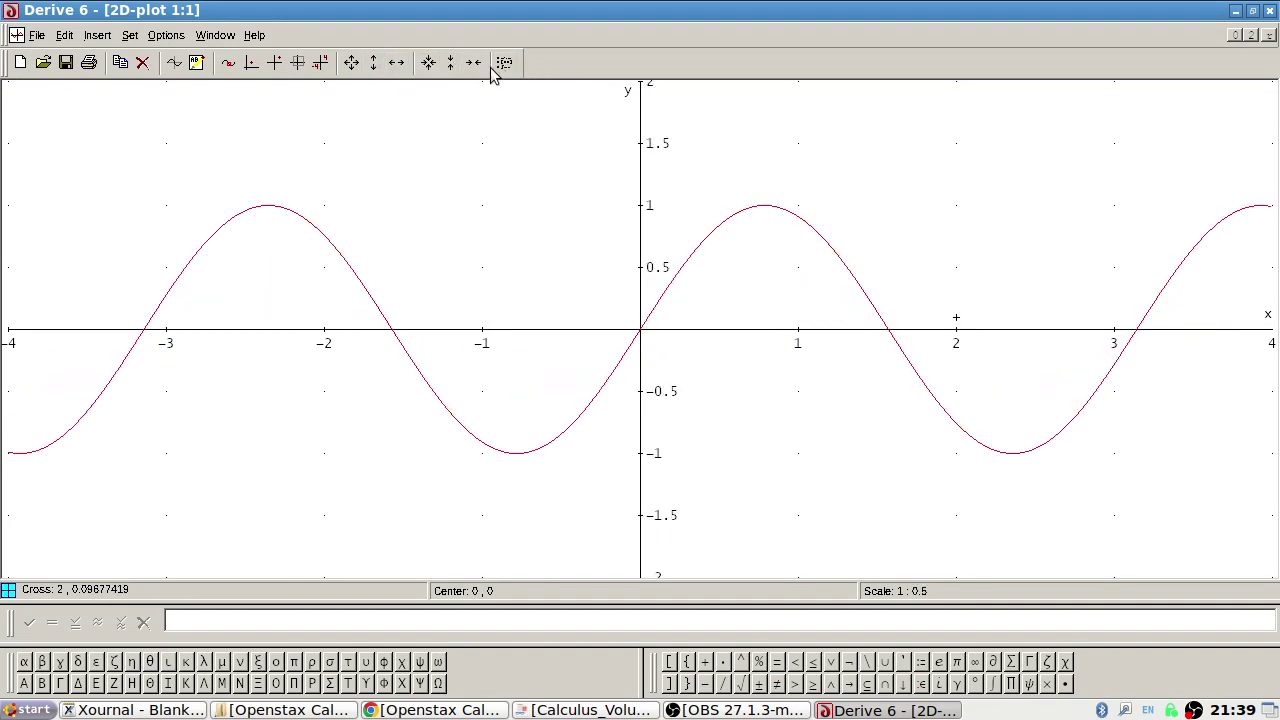
pyautogui.click(474, 64)
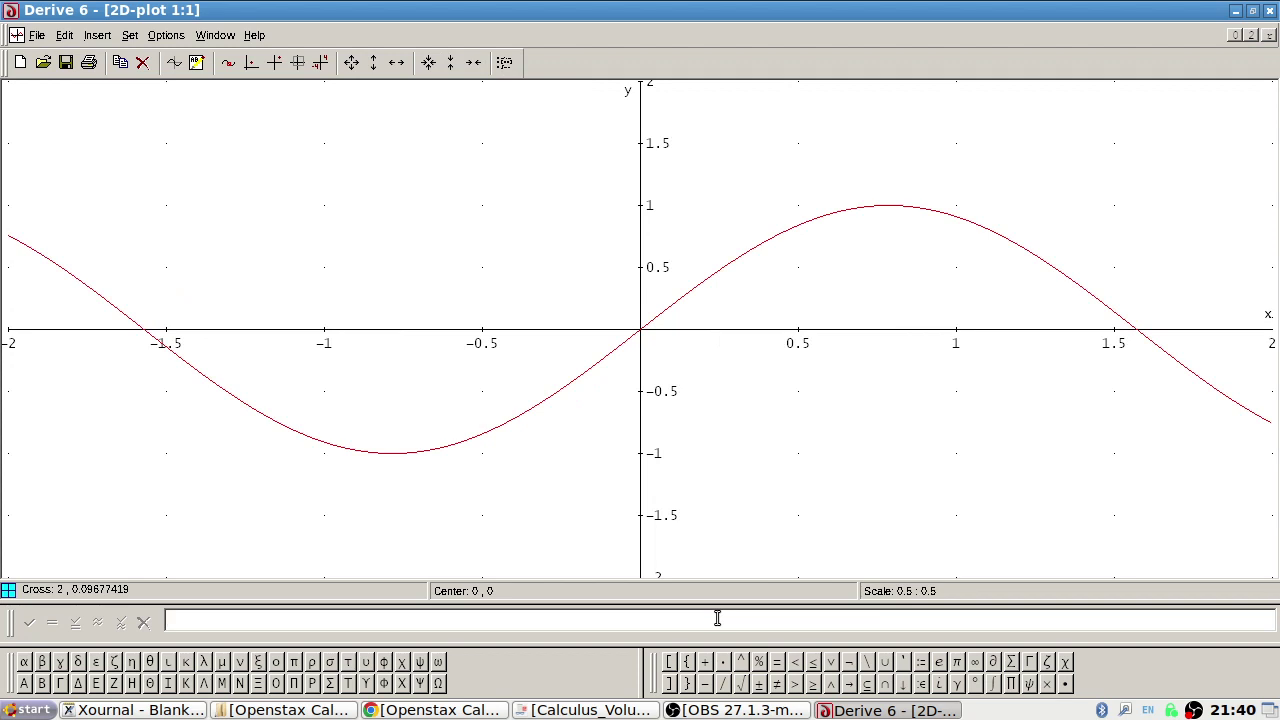
pyautogui.write('x = π/12')
pyautogui.press('Return')
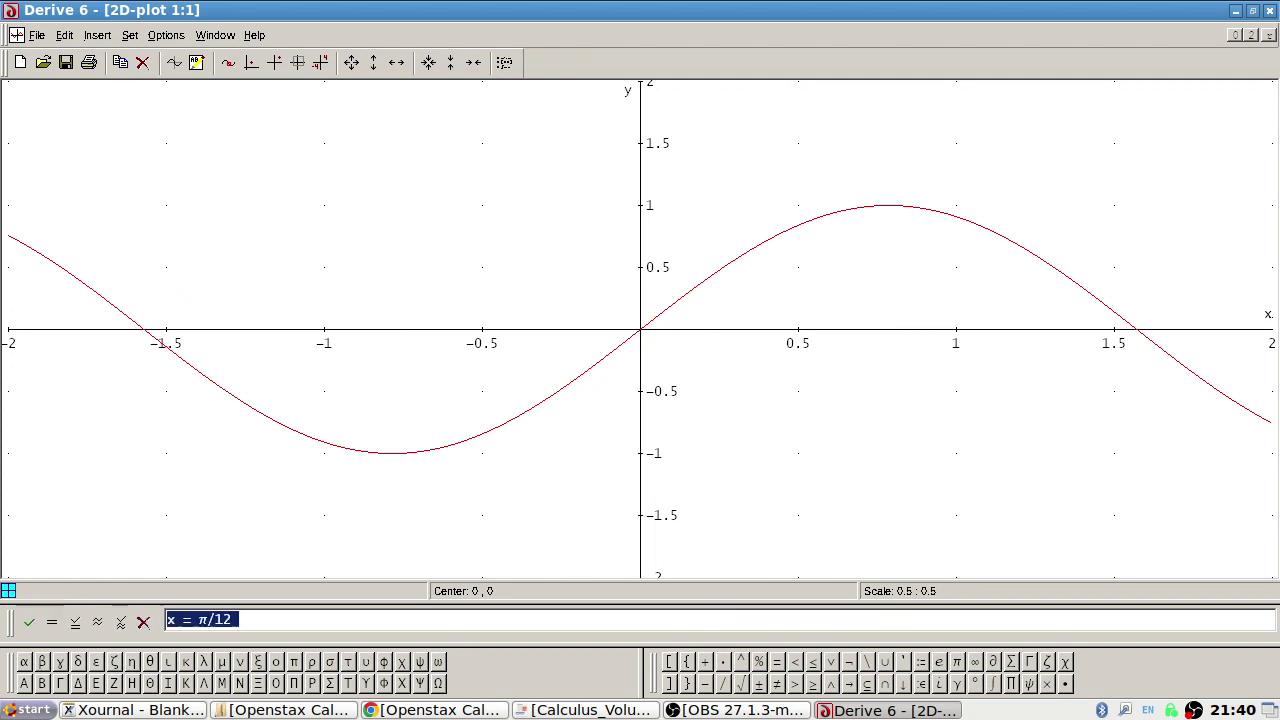
pyautogui.click(175, 65)
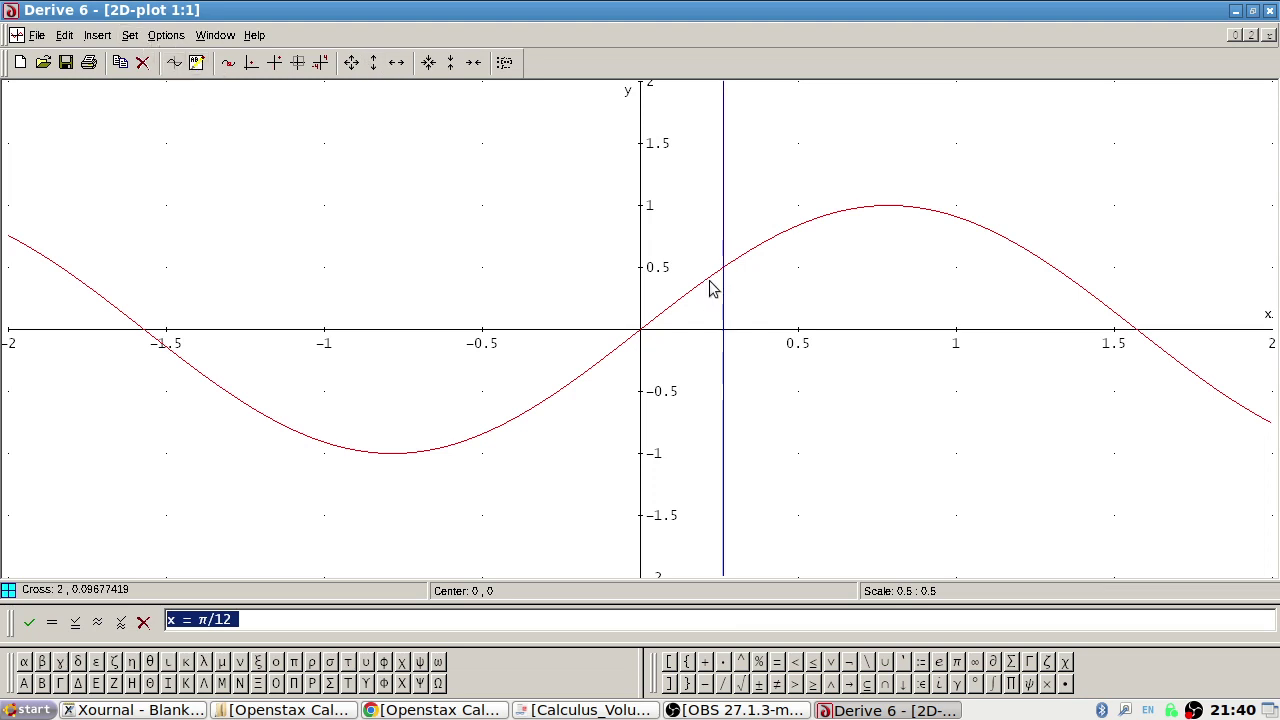
# Replace the expression with y = 1/2 and plot that horizontal line
pyautogui.click(260, 621)
pyautogui.moveTo(260, 621); pyautogui.dragTo(150, 622)
pyautogui.write('y')
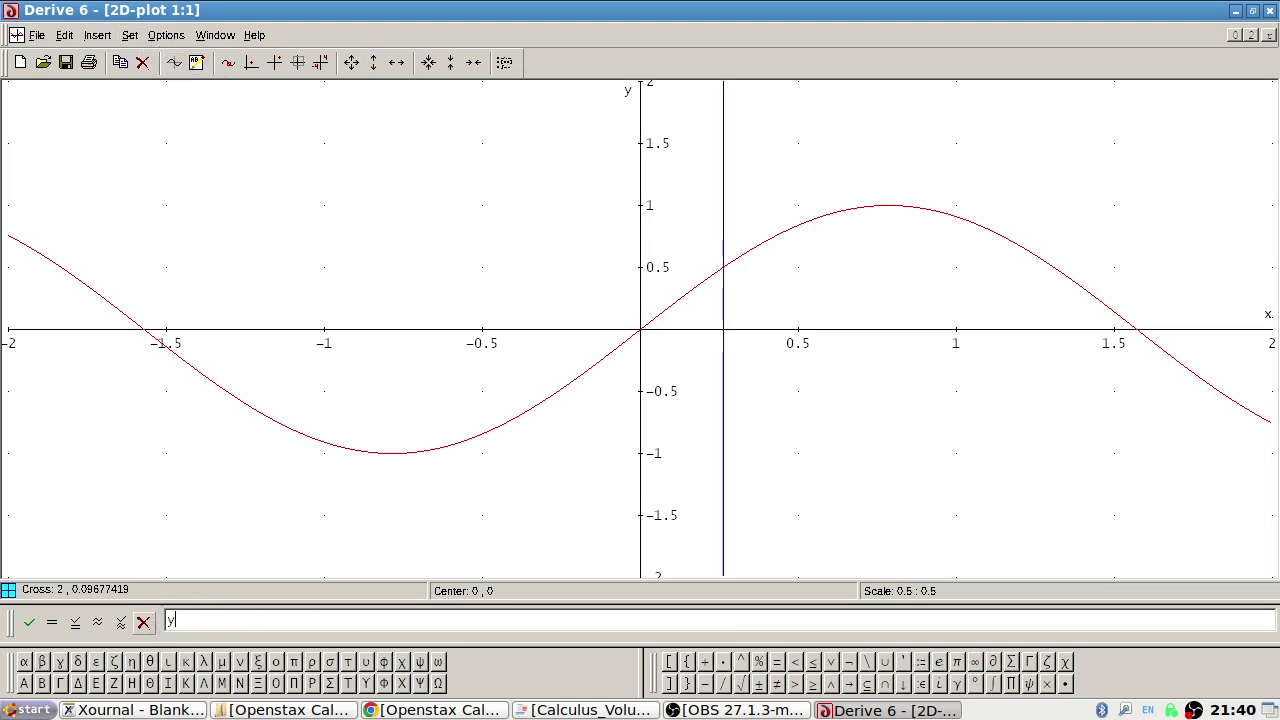
pyautogui.write(' = 1/2')
pyautogui.press('Return')
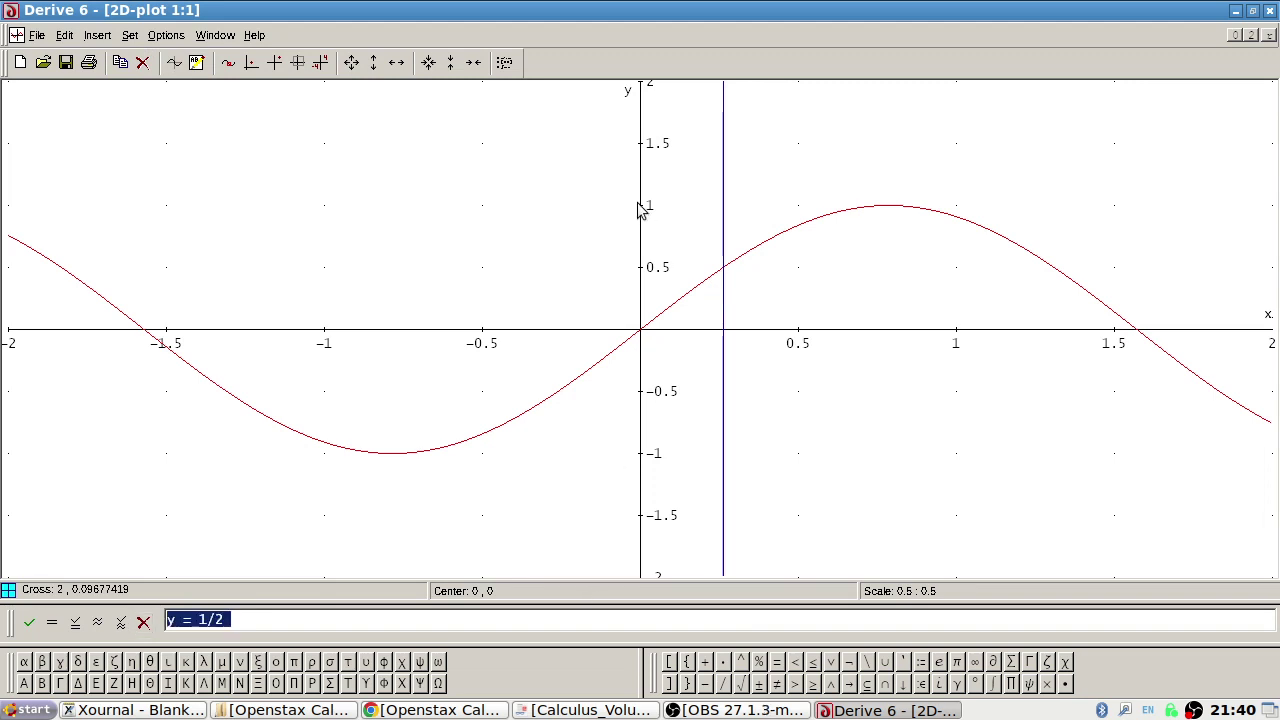
pyautogui.click(174, 62)
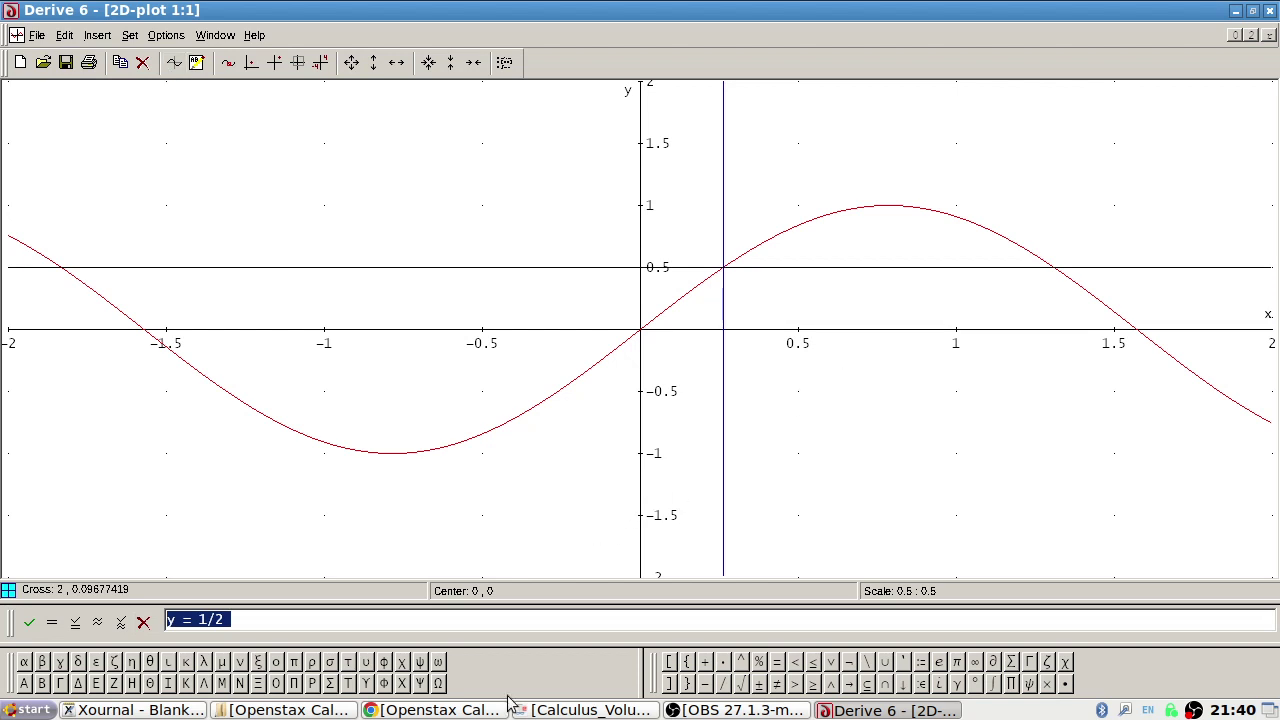
pyautogui.click(120, 710)
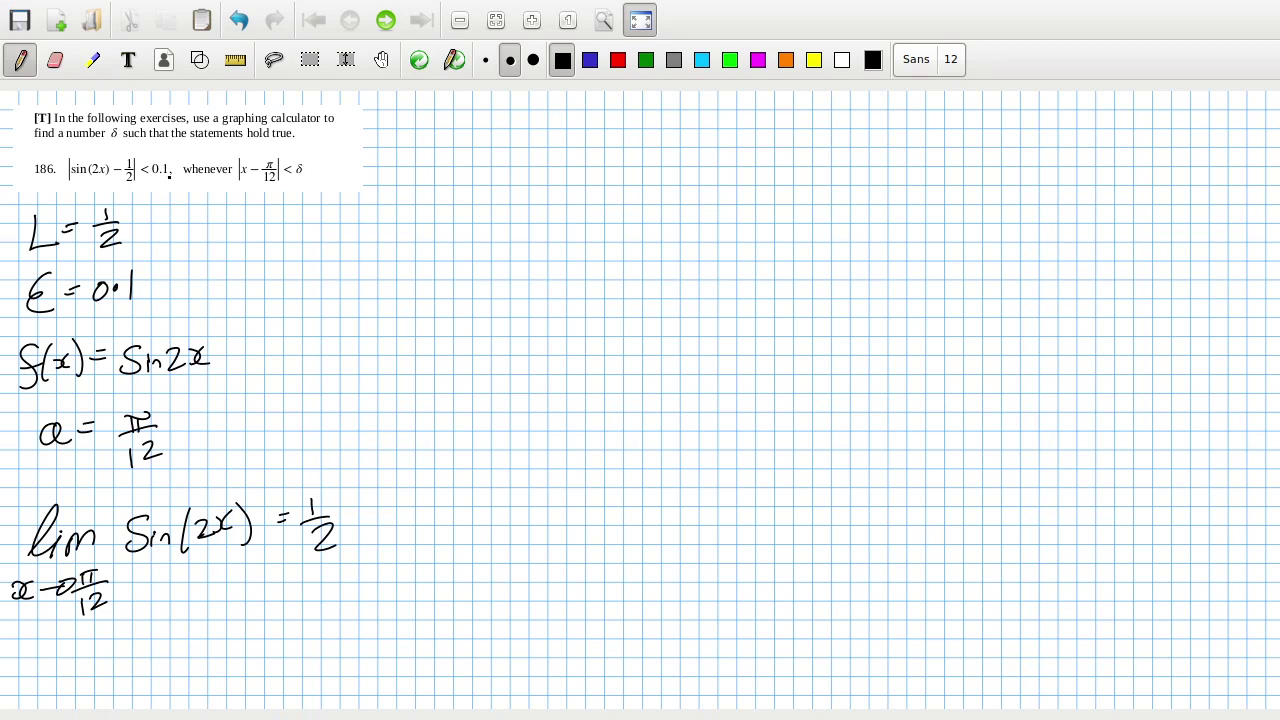
pyautogui.hotkey('alt', 'Tab')
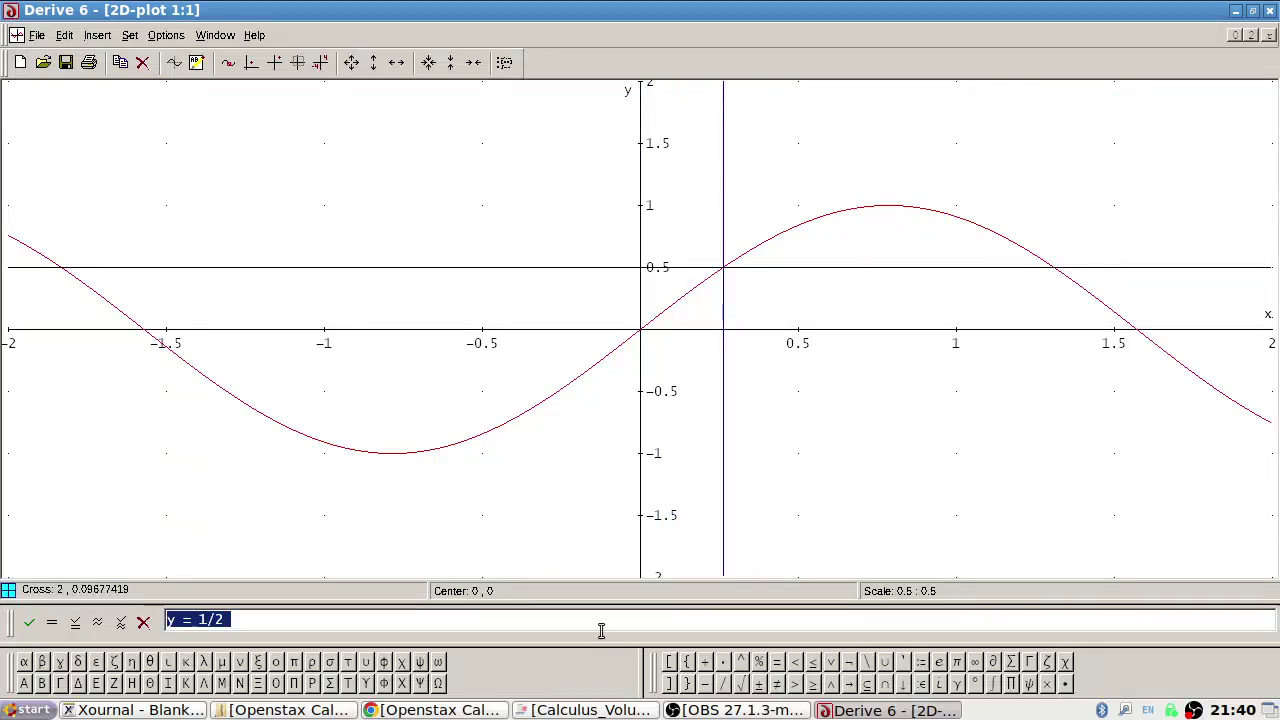
# Plot the upper band line y = 1/2 + 0.1
pyautogui.click(603, 626)
pyautogui.write('+ 0.1')
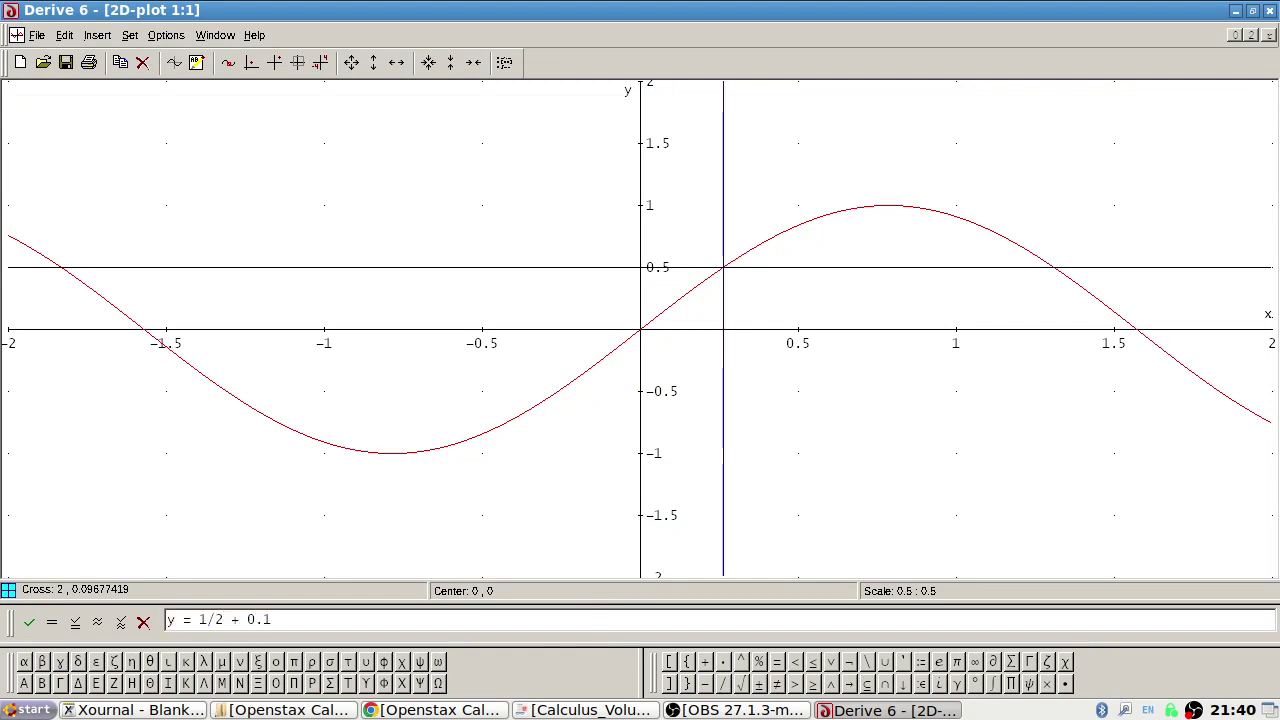
pyautogui.press('Return')
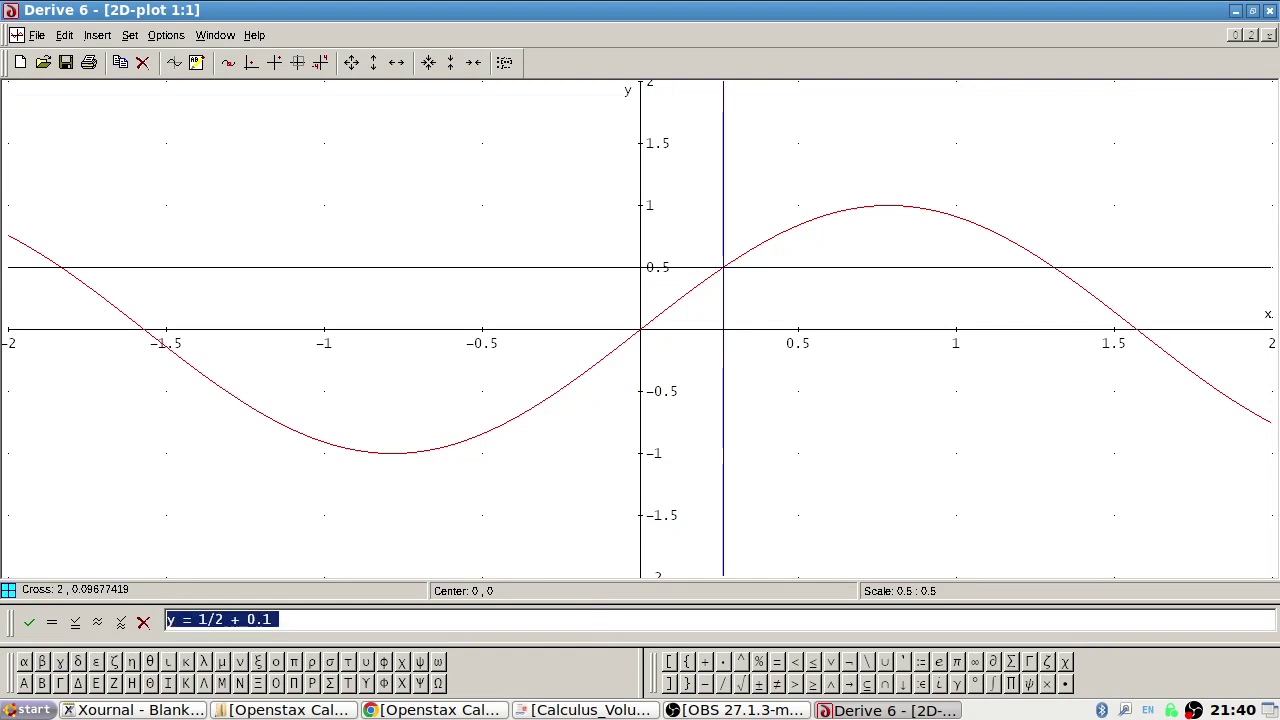
pyautogui.click(173, 63)
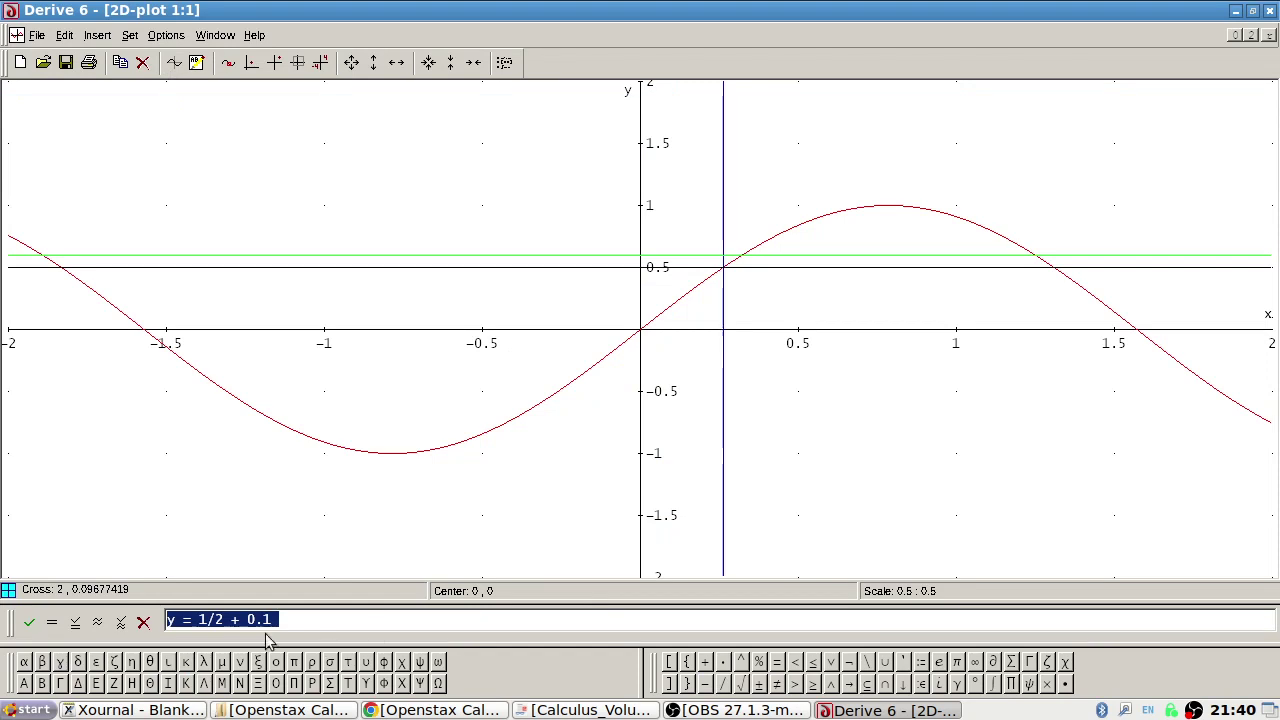
# Plot the lower band line y = 1/2 − 0.1, mark where the curve meets it, and zoom out
pyautogui.click(241, 624)
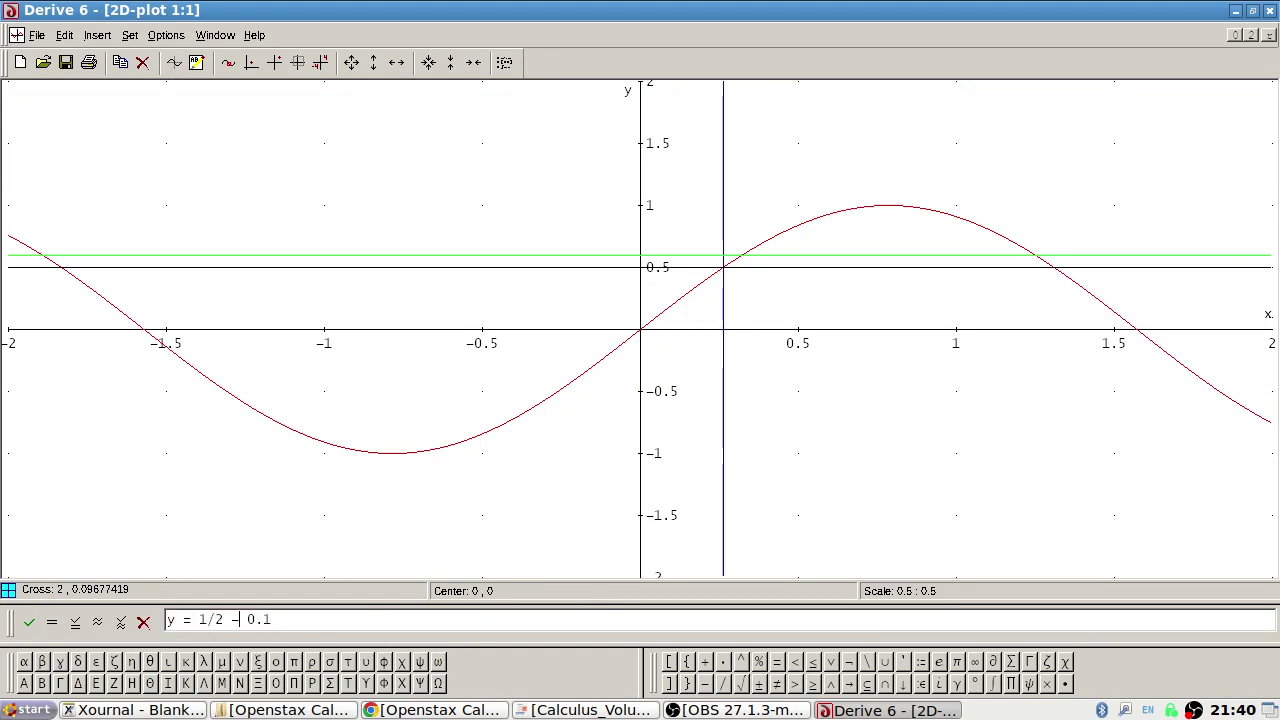
pyautogui.press('BackSpace')
pyautogui.write('-')
pyautogui.press('Return')
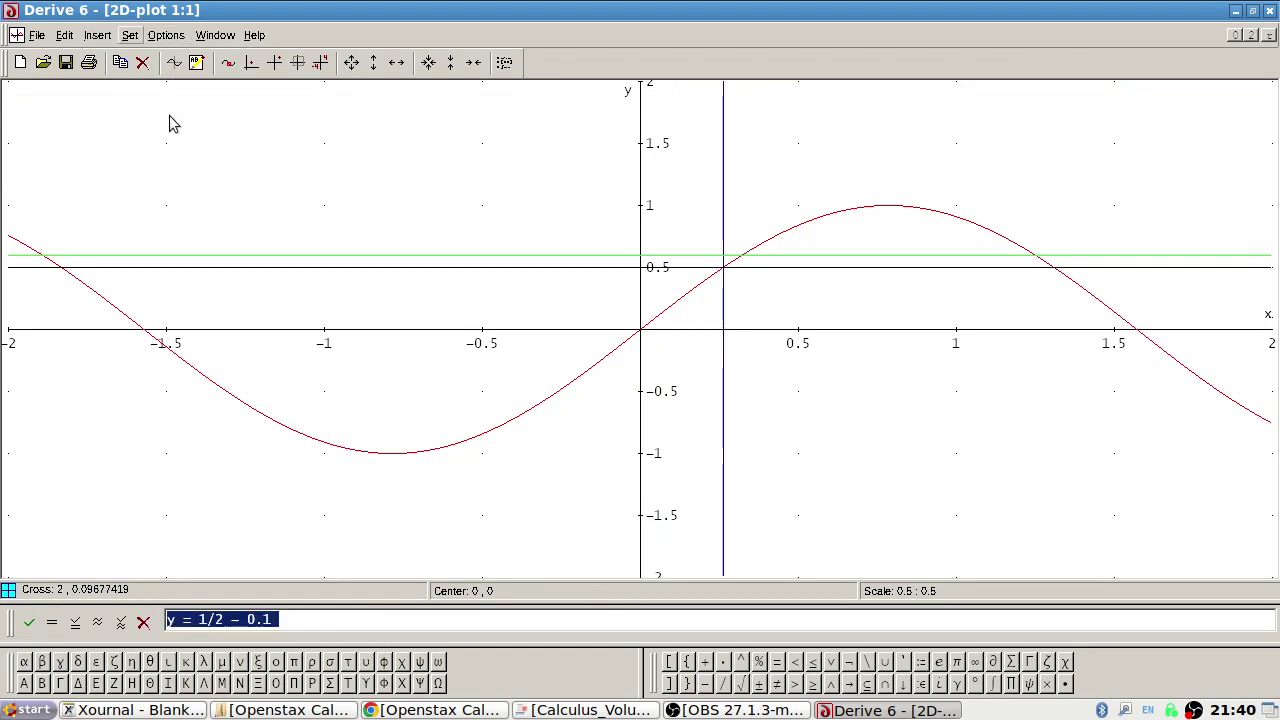
pyautogui.click(173, 63)
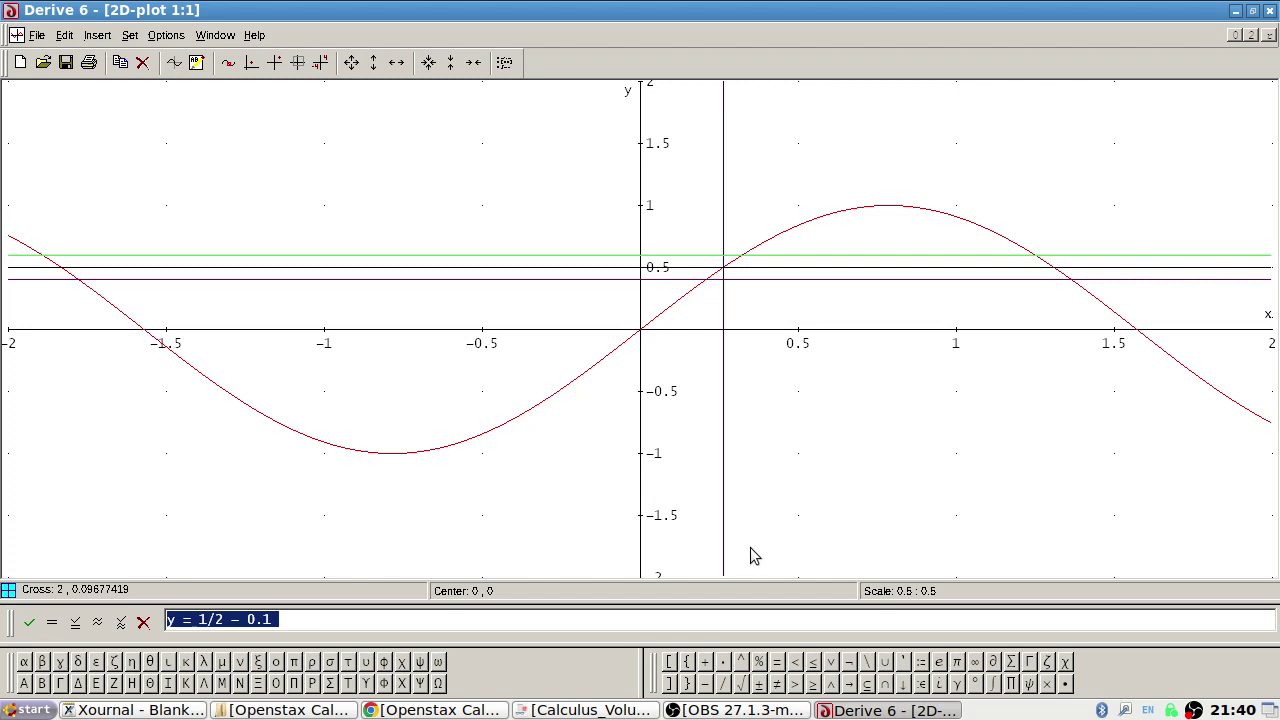
pyautogui.click(707, 281)
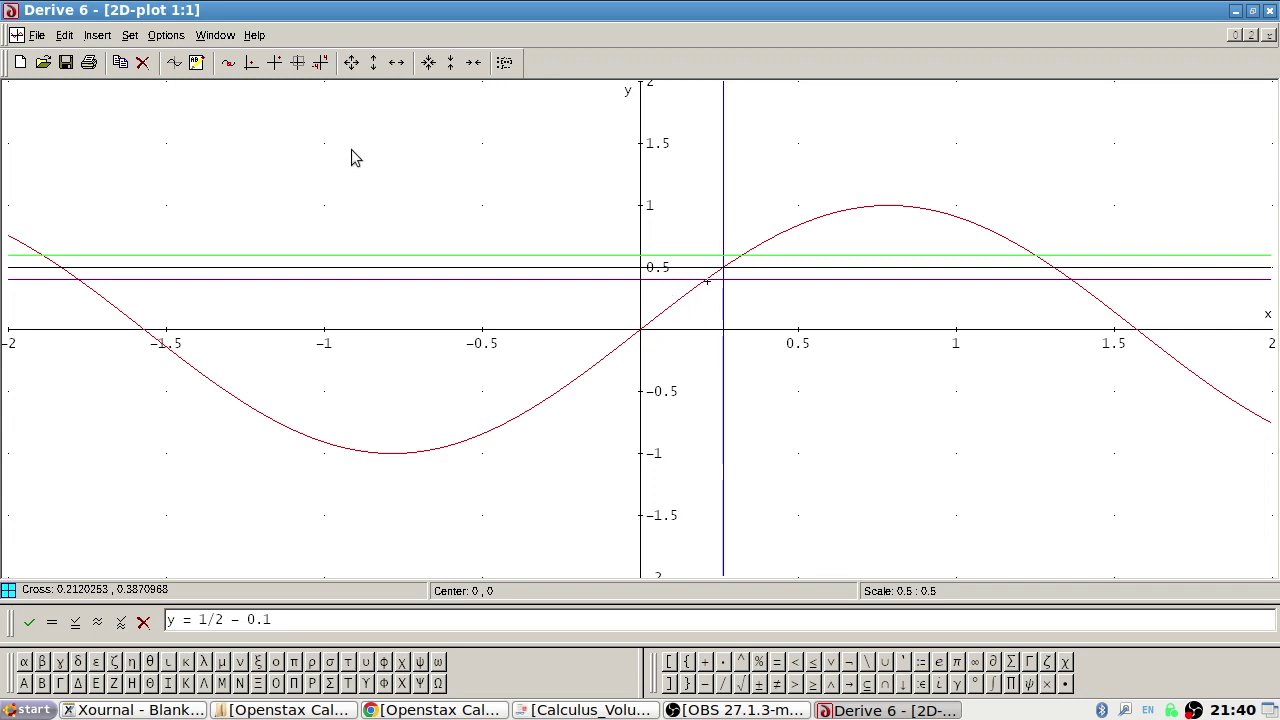
pyautogui.click(351, 62)
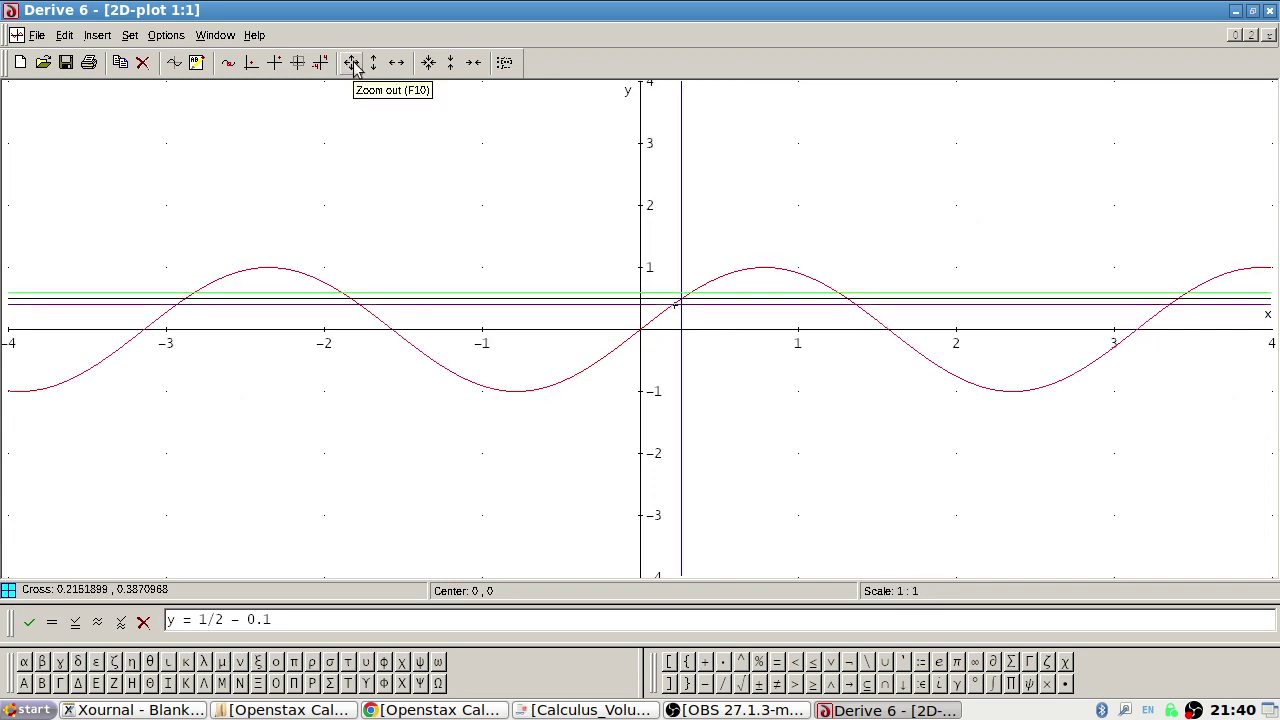
# Zoom in near the intersection and take a region screenshot of the plot, then discard it
pyautogui.click(428, 62)
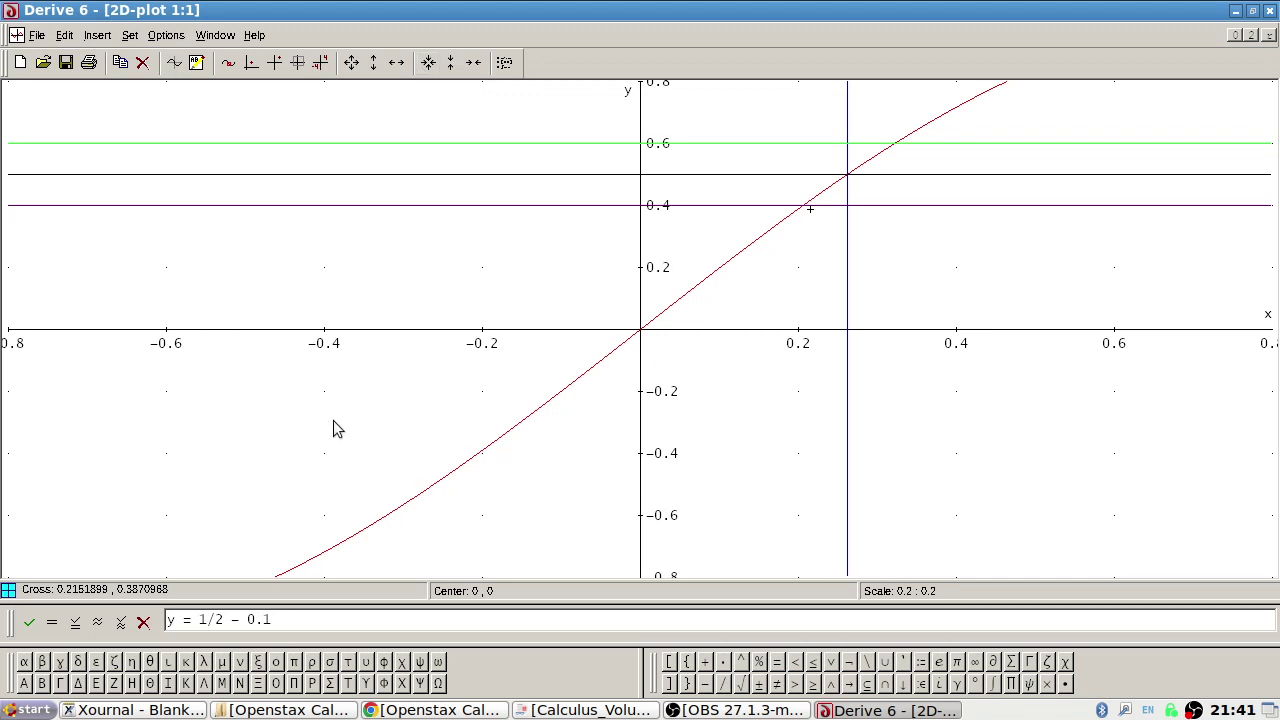
pyautogui.press('Print')
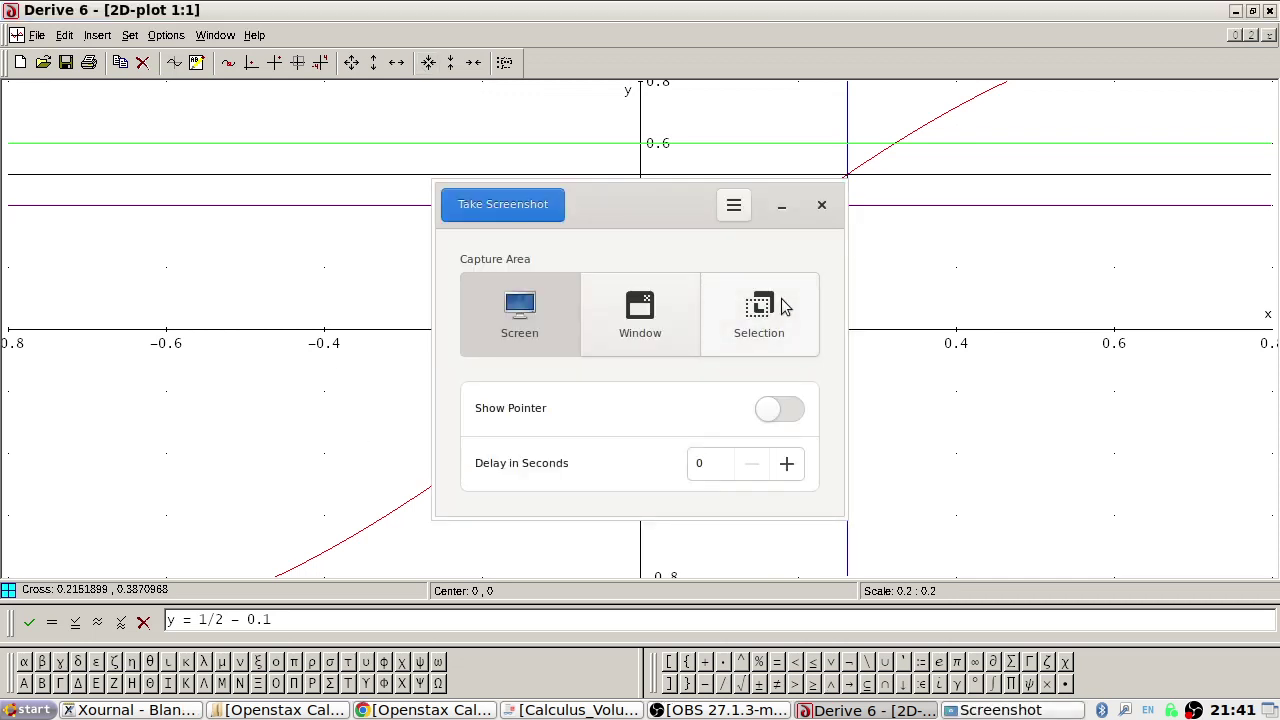
pyautogui.click(781, 300)
pyautogui.click(527, 208)
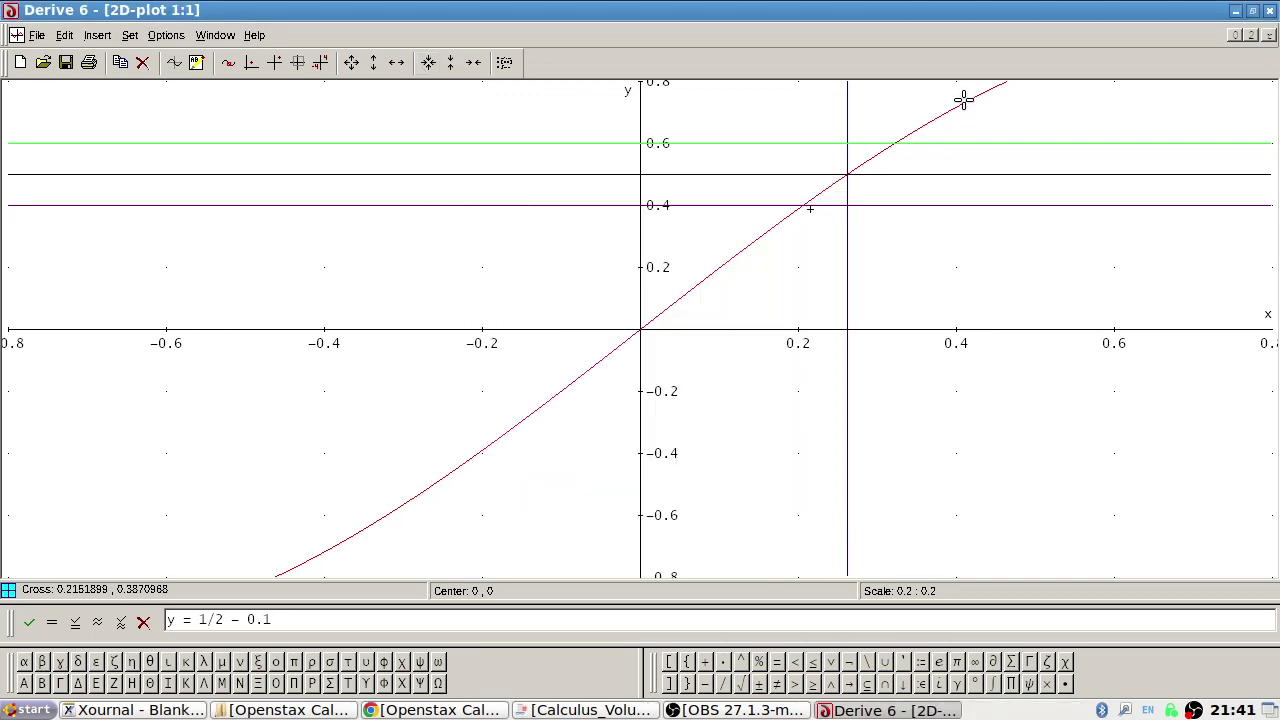
pyautogui.moveTo(963, 100); pyautogui.dragTo(562, 360)
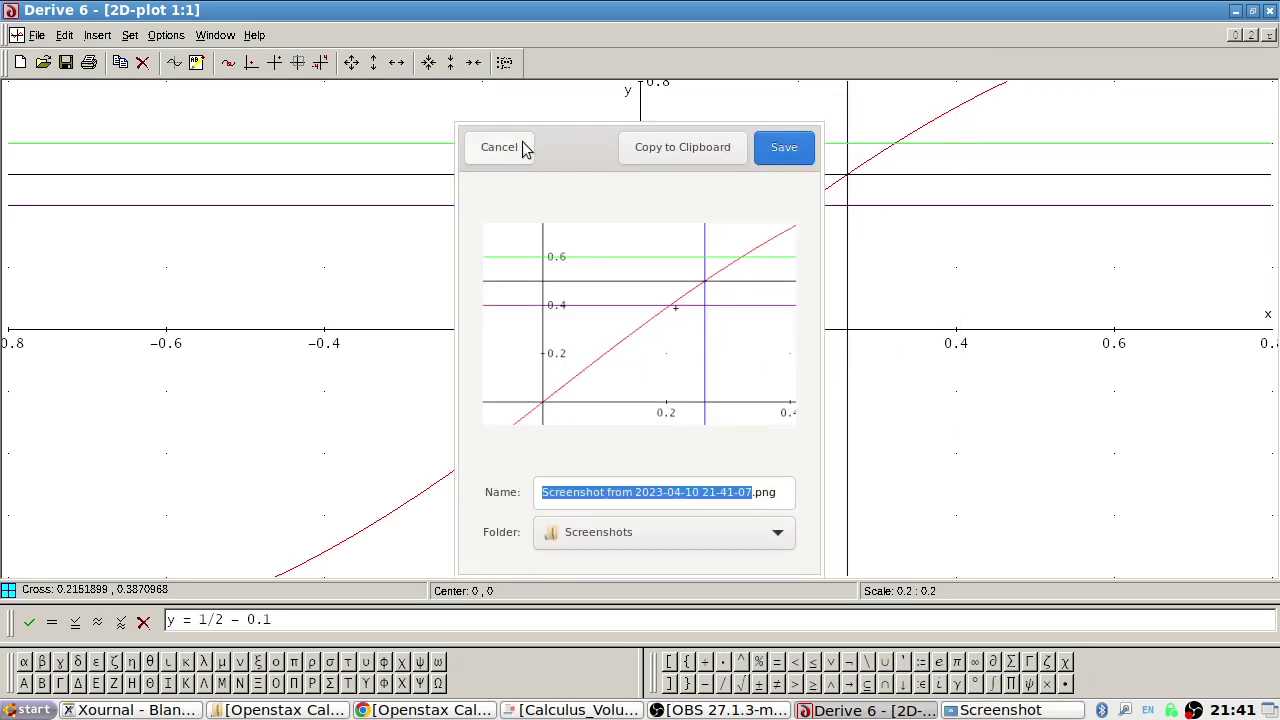
pyautogui.click(515, 152)
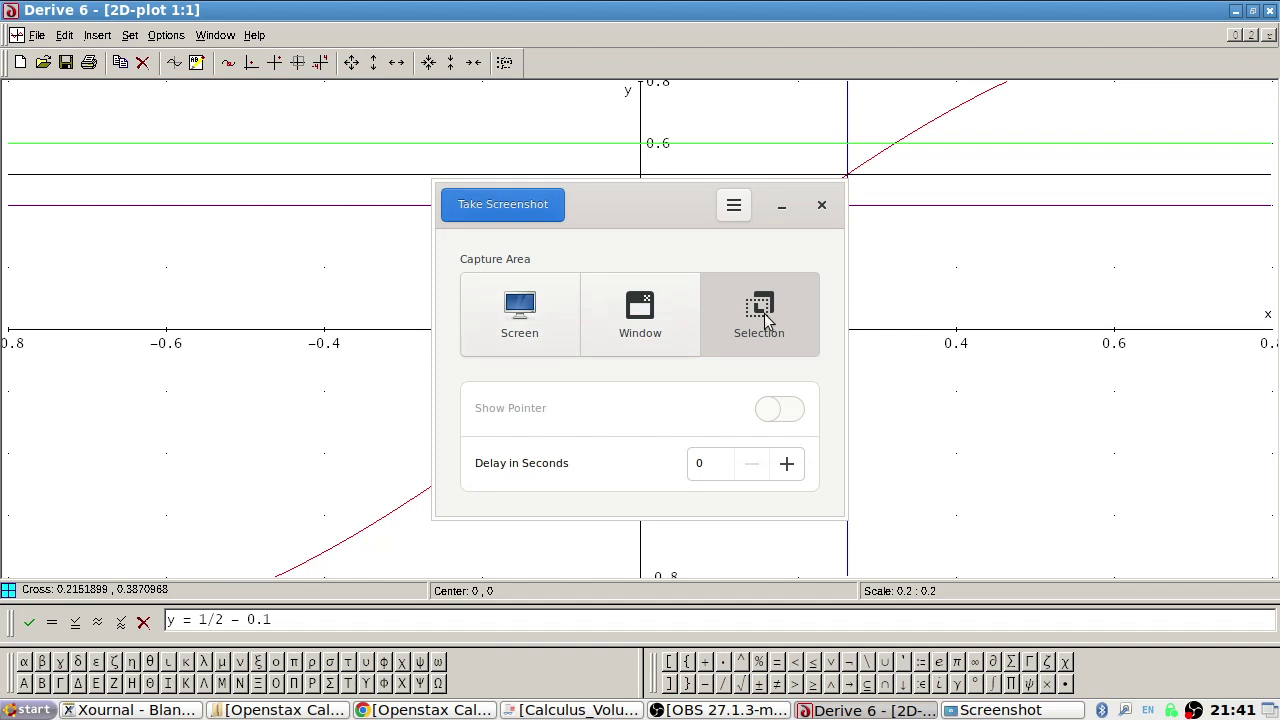
# Capture a close-up region of the plot around x = π/12 and return to Xournal
pyautogui.click(765, 318)
pyautogui.click(640, 315)
pyautogui.click(728, 320)
pyautogui.click(515, 207)
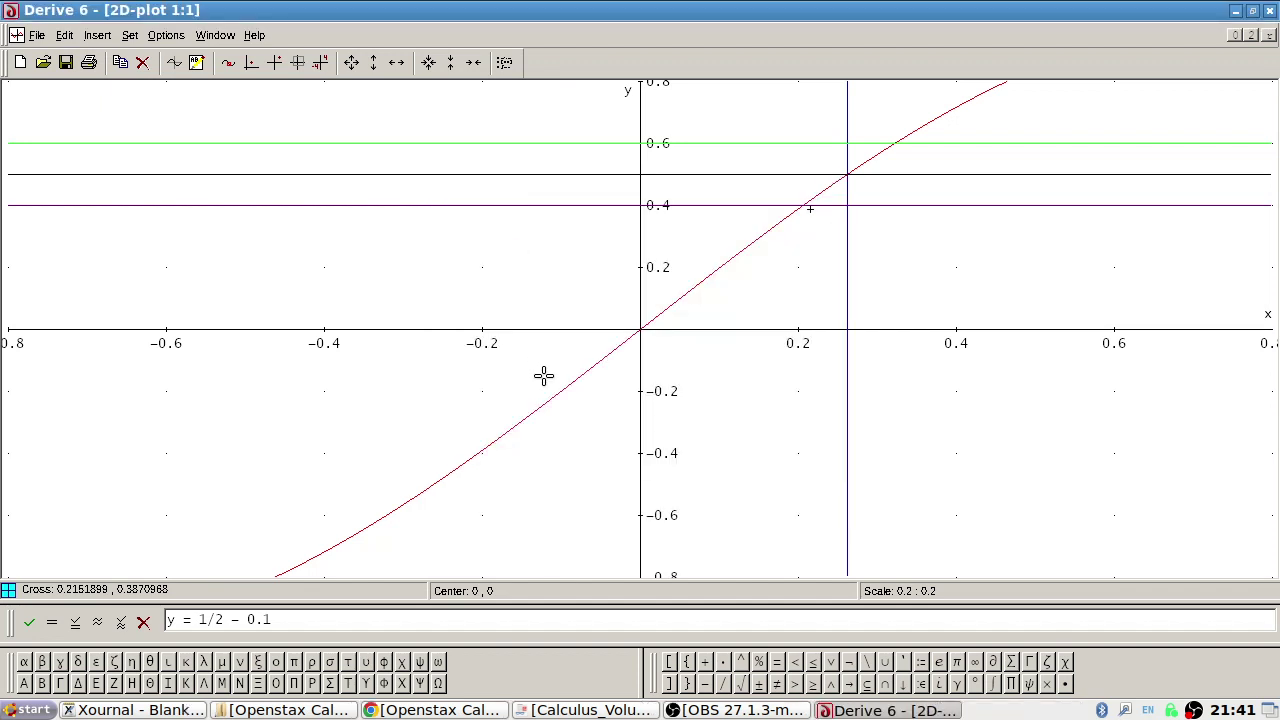
pyautogui.moveTo(546, 423); pyautogui.dragTo(1266, 60)
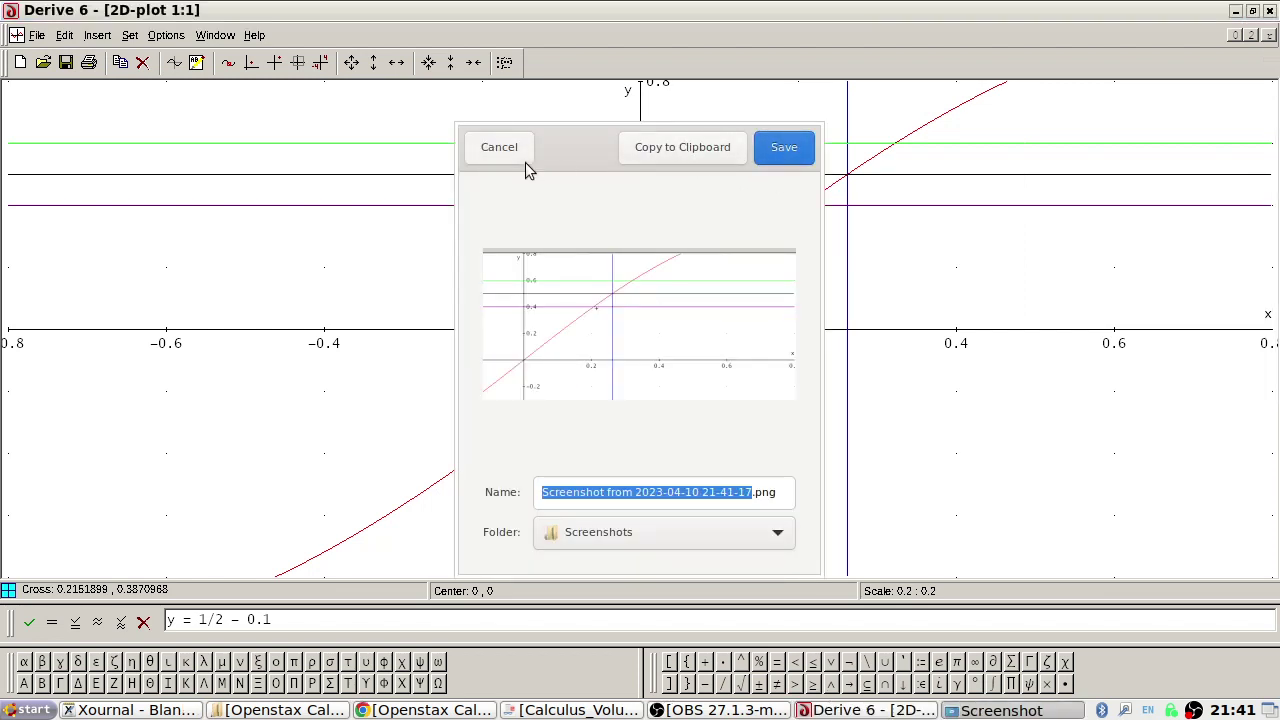
pyautogui.click(525, 155)
pyautogui.click(140, 711)
# Paste the plot image at the top of the page and enlarge it across the page
pyautogui.hotkey('ctrl', 'v')
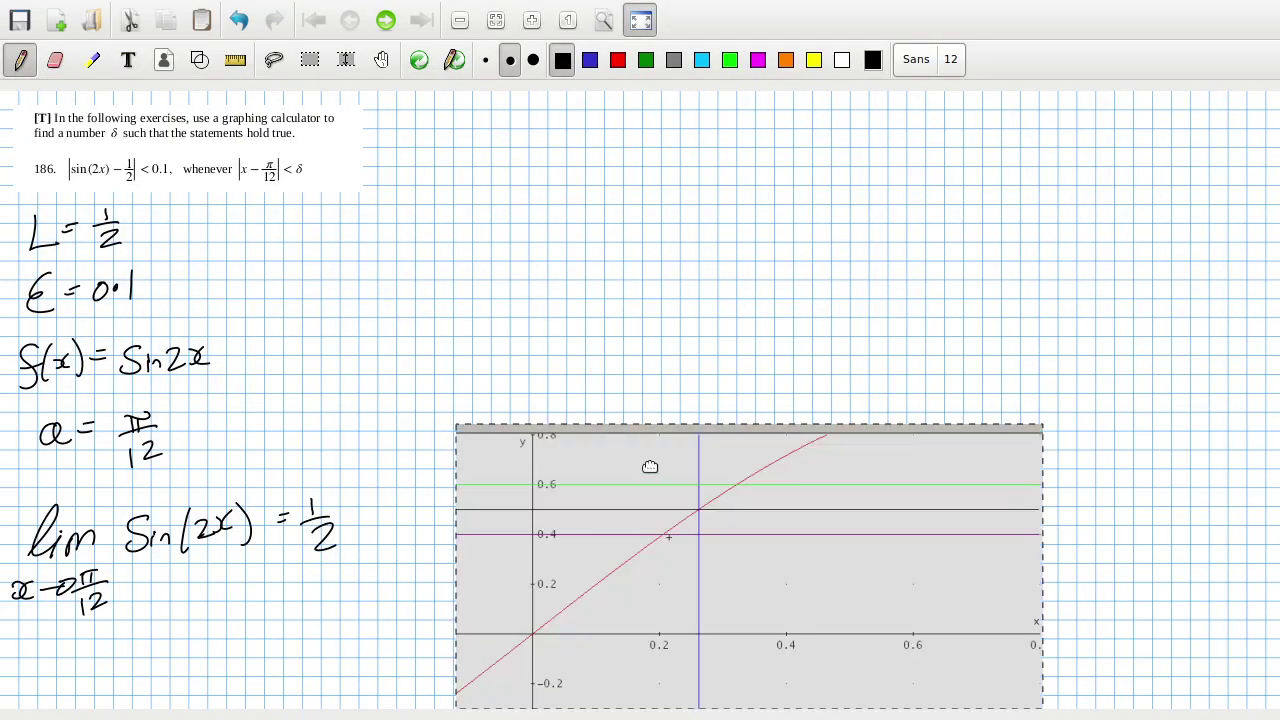
pyautogui.moveTo(658, 490); pyautogui.dragTo(636, 192)
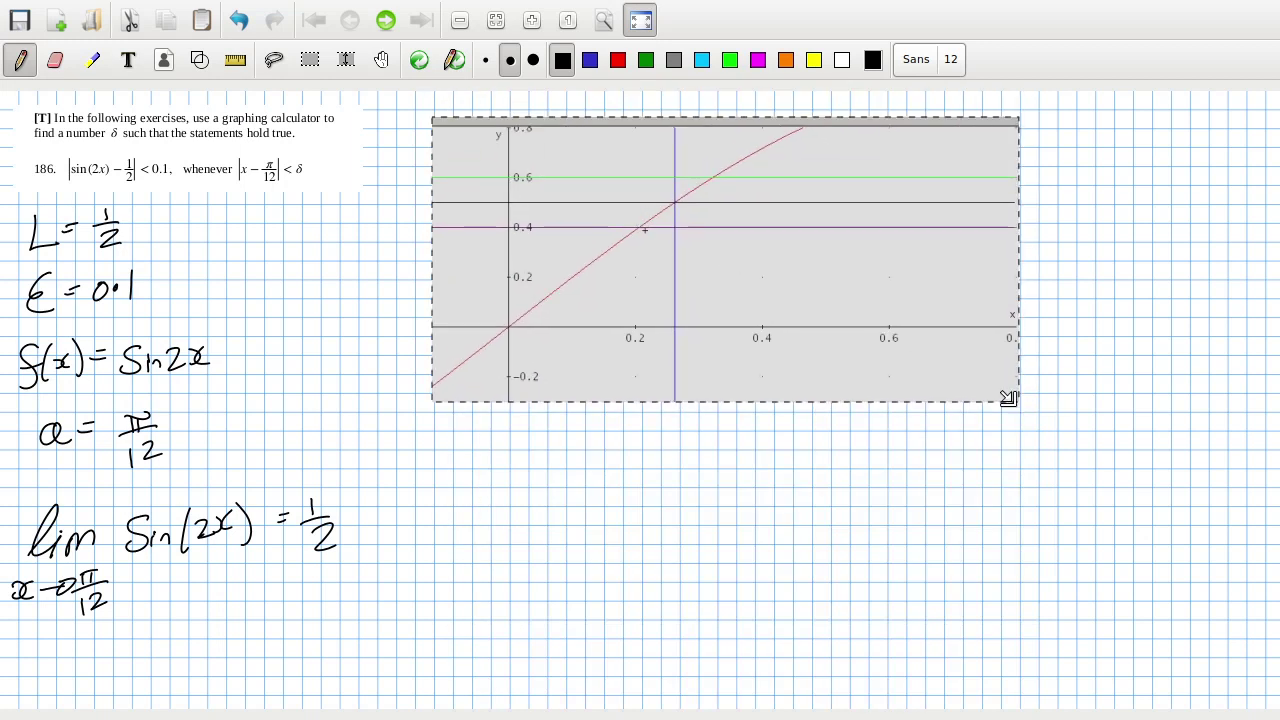
pyautogui.moveTo(1009, 396); pyautogui.dragTo(1229, 543)
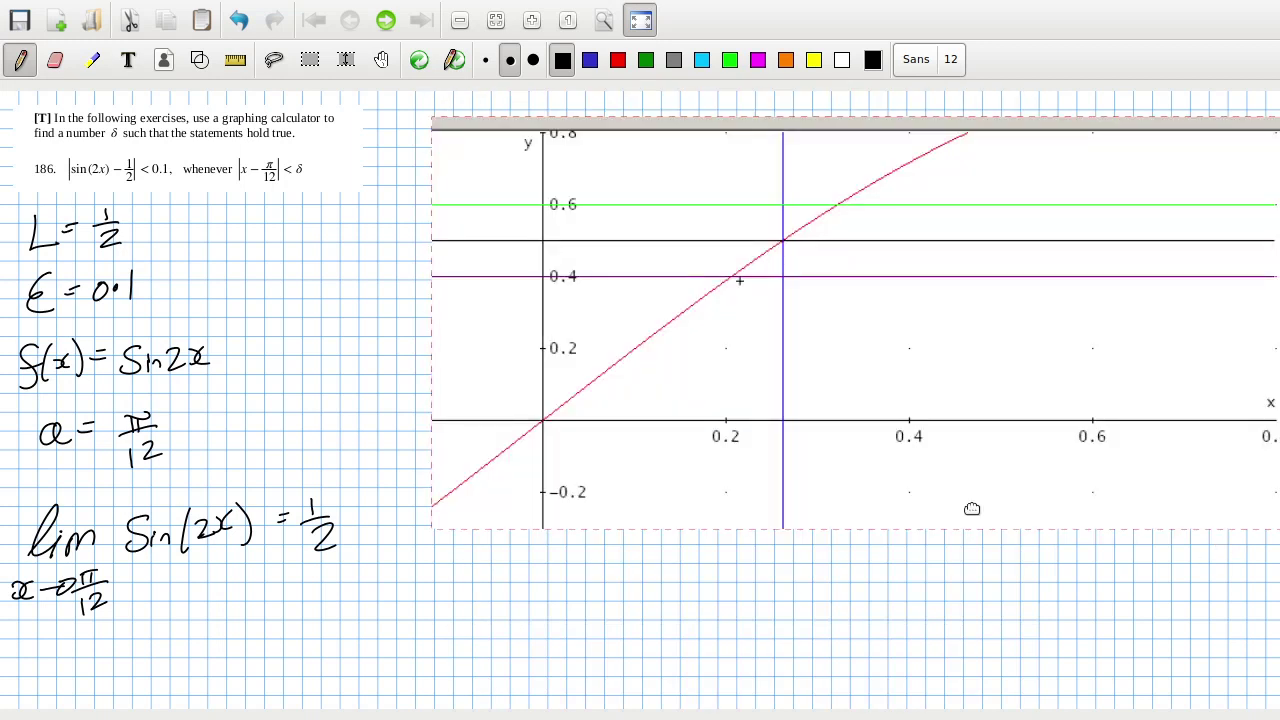
# Turn on straight-line drawing and set both pen and highlighter to green
pyautogui.click(235, 59)
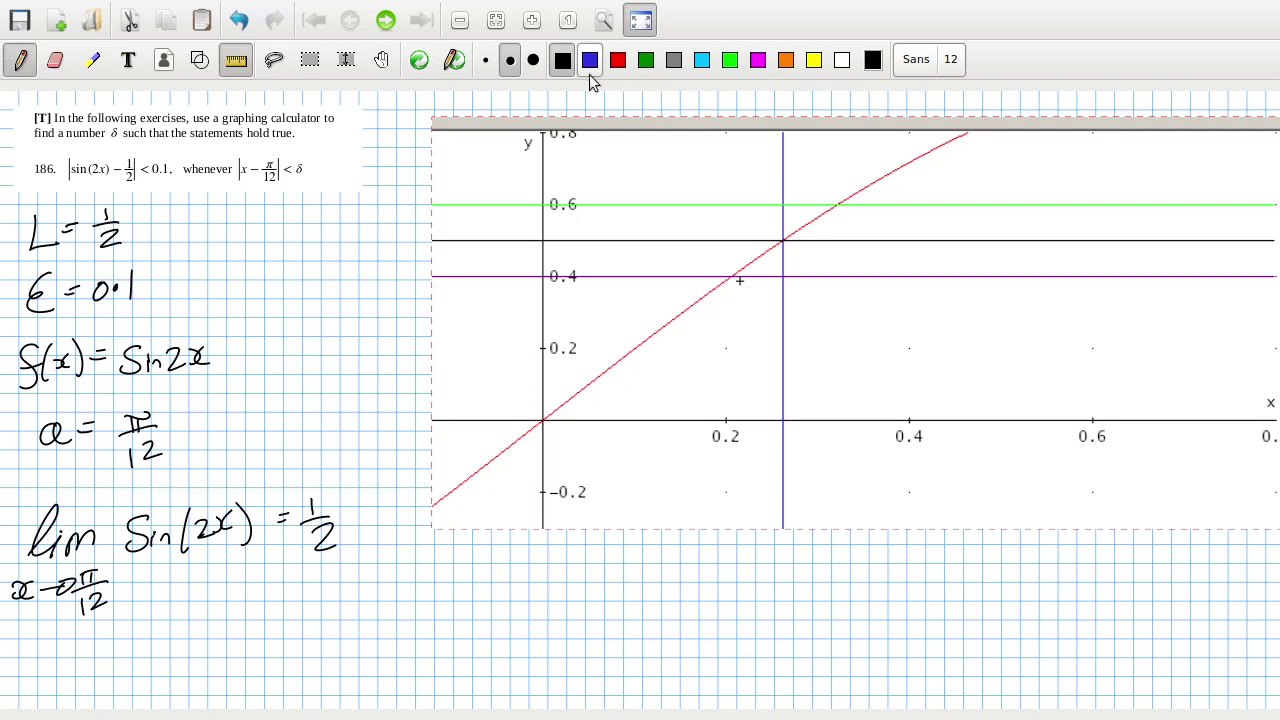
pyautogui.click(590, 59)
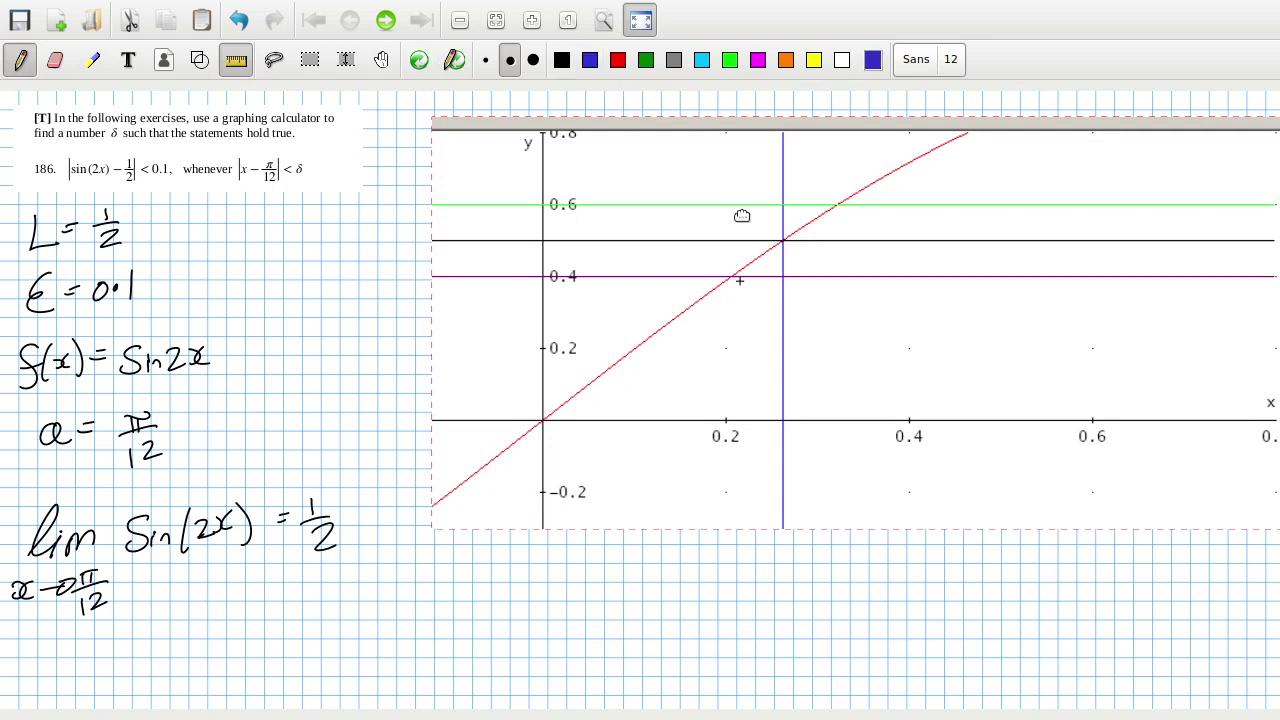
pyautogui.click(646, 62)
pyautogui.click(92, 59)
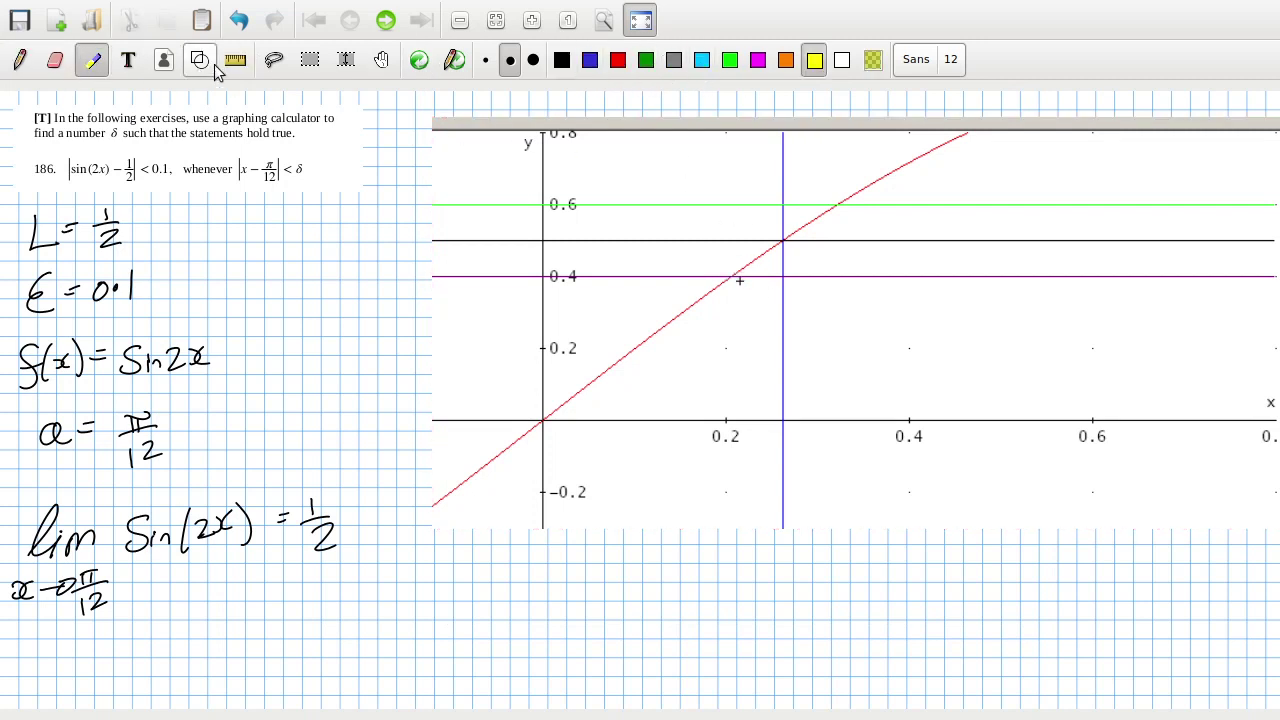
pyautogui.click(646, 60)
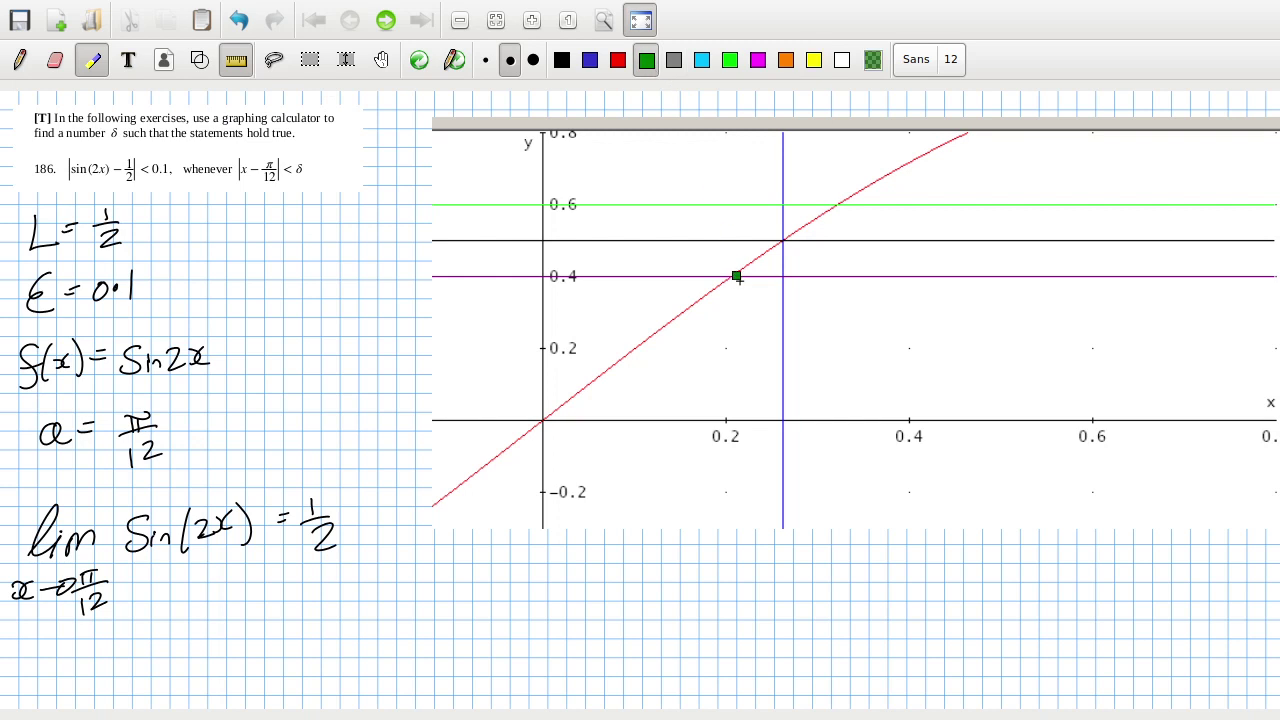
pyautogui.click(19, 60)
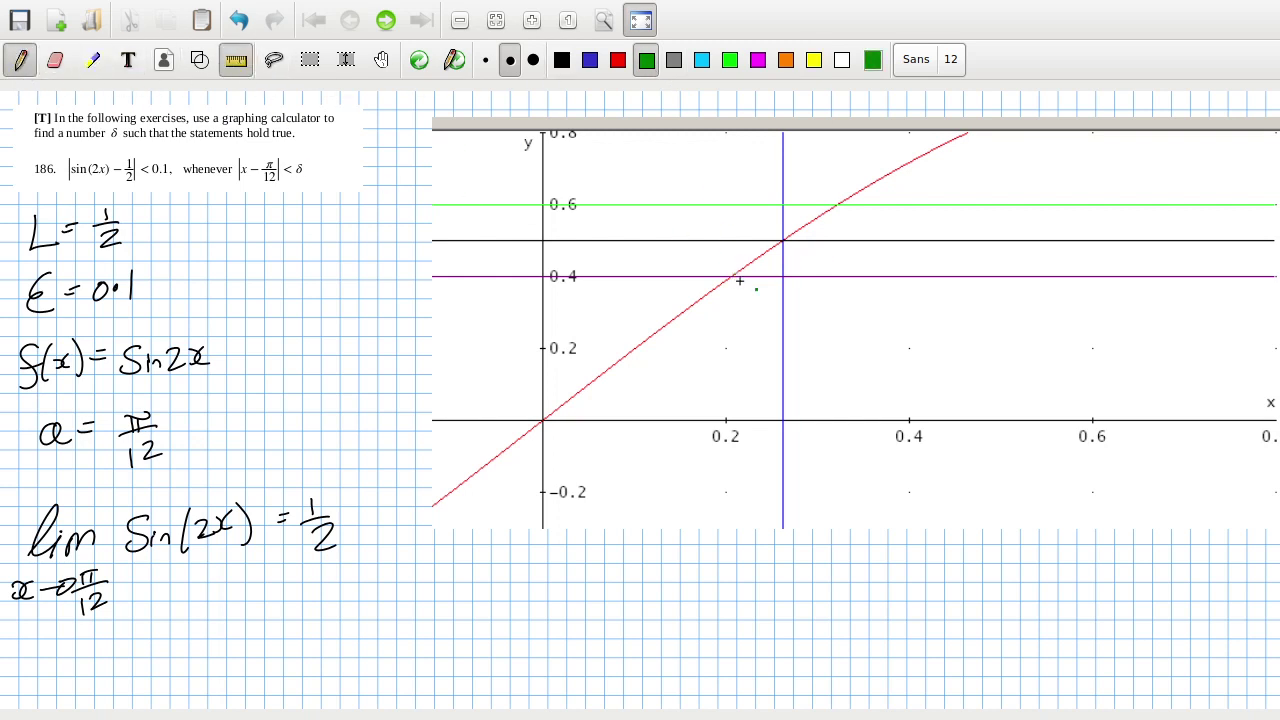
# Draw green verticals from the curve near x = 0.21 and 0.33 and highlight the x-axis interval between them
pyautogui.moveTo(732, 277); pyautogui.dragTo(729, 424)
pyautogui.moveTo(838, 212); pyautogui.dragTo(838, 421)
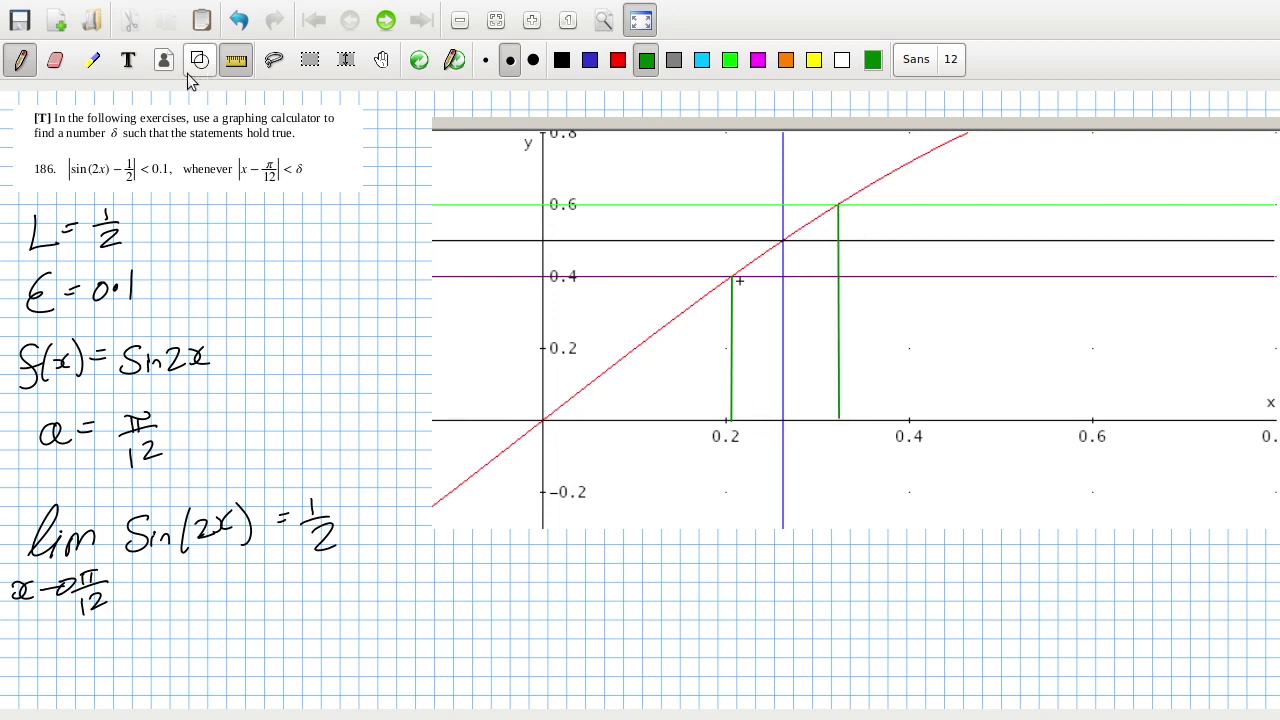
pyautogui.click(92, 60)
pyautogui.moveTo(734, 421); pyautogui.dragTo(843, 421)
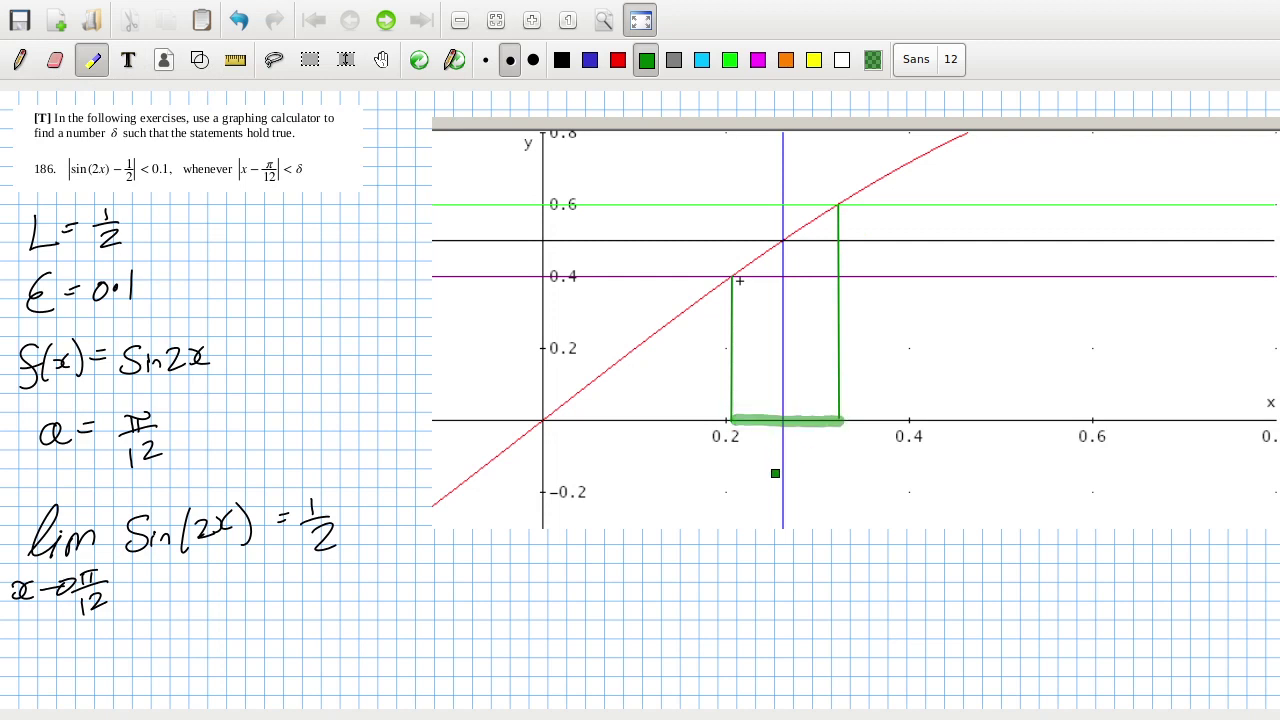
pyautogui.hotkey('alt', 'Tab')
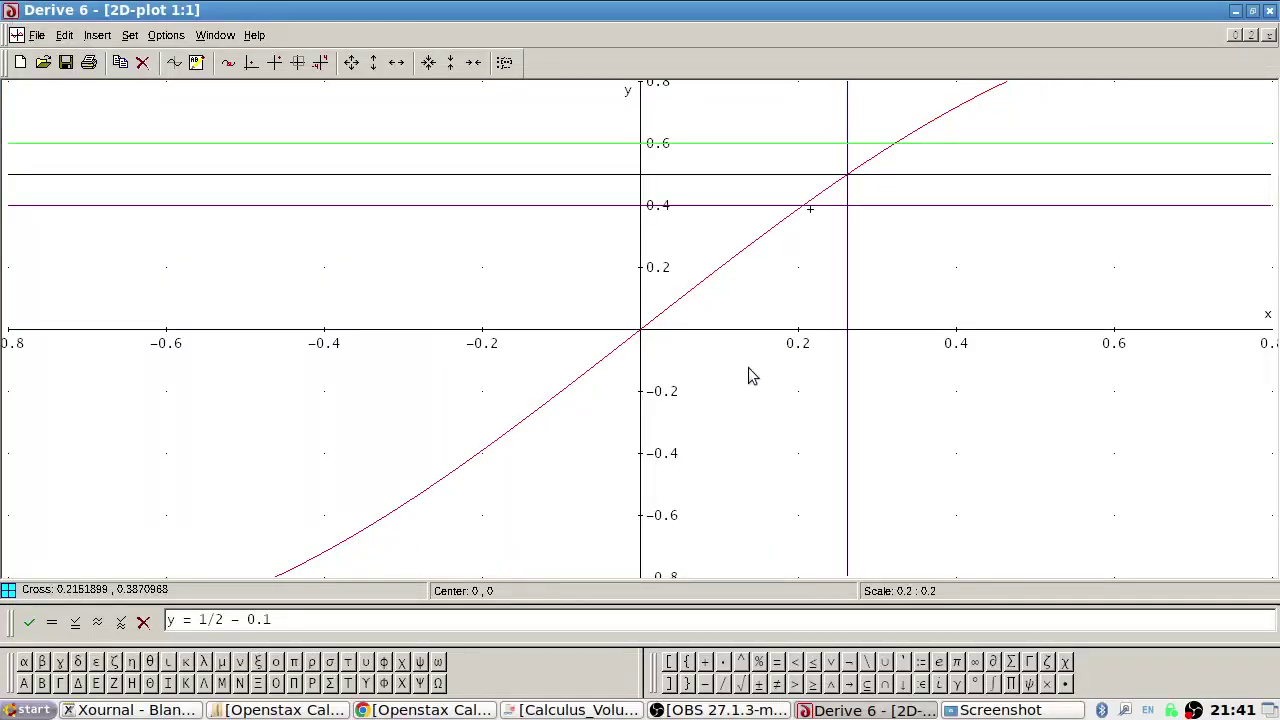
# Read the crossing x-coordinates, about 0.22 and 0.33, from the plot's status bar, then return to Xournal
pyautogui.click(808, 329)
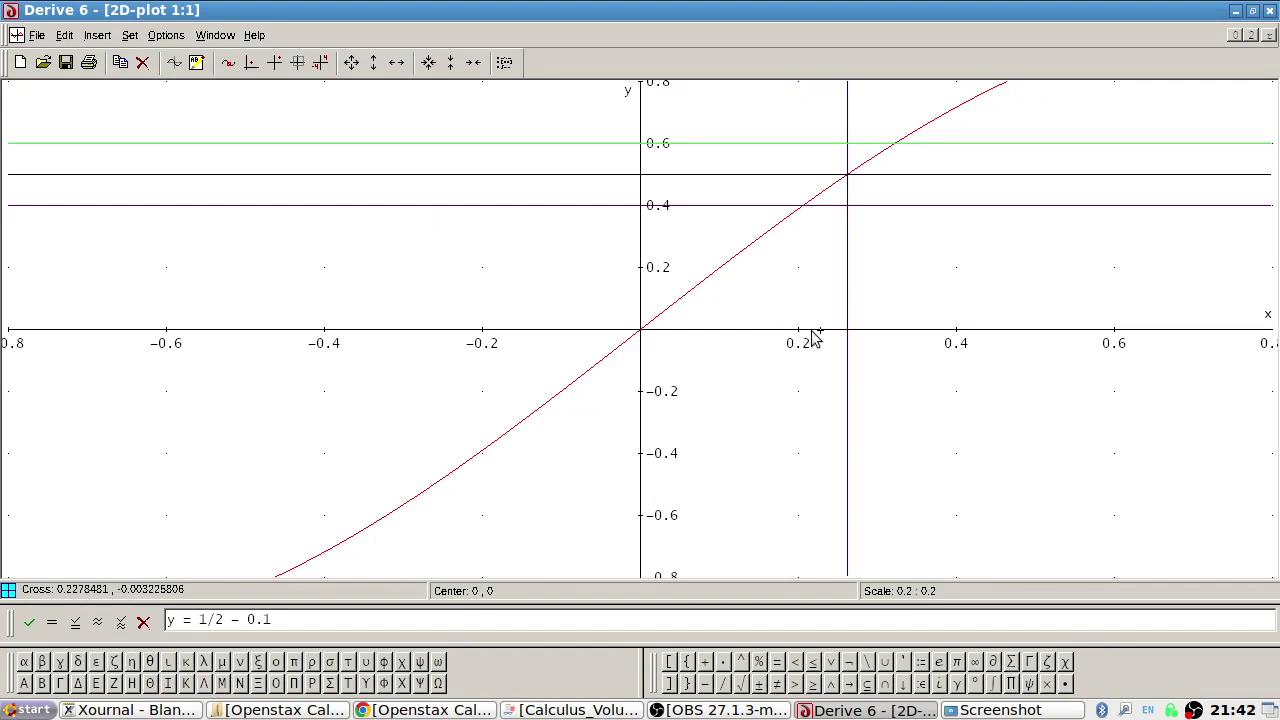
pyautogui.click(812, 331)
pyautogui.click(815, 331)
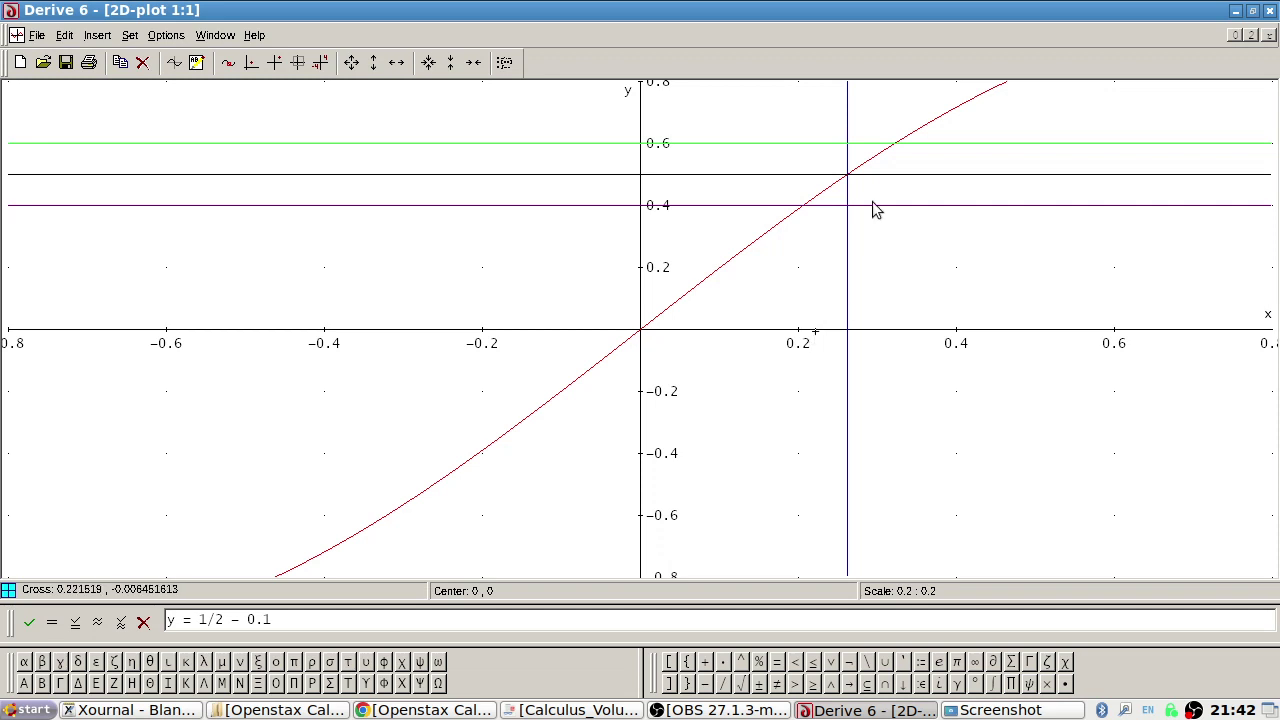
pyautogui.click(899, 332)
pyautogui.hotkey('alt', 'Tab')
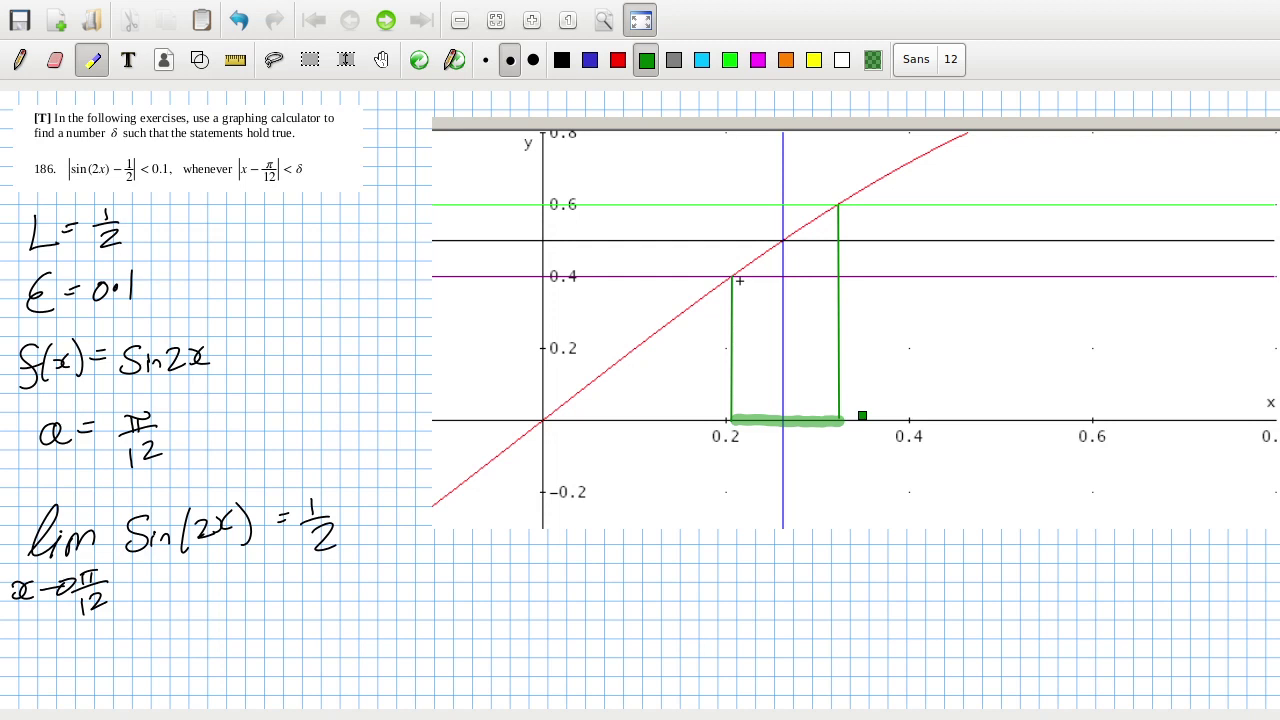
# Write δ = 0.4 in green below the graph
pyautogui.click(562, 60)
pyautogui.click(19, 59)
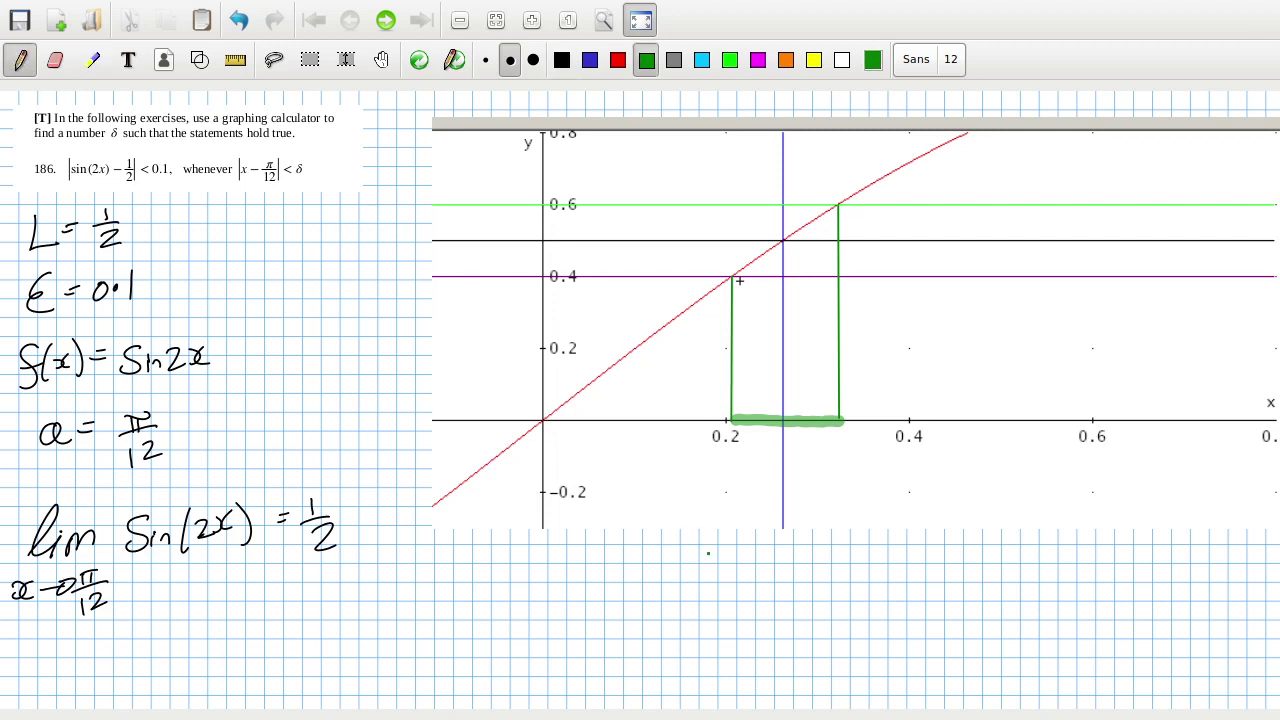
pyautogui.moveTo(733, 582)
pyautogui.mouseDown()
pyautogui.moveTo(729, 622)
pyautogui.moveTo(725, 598)
pyautogui.moveTo(778, 594)
pyautogui.moveTo(810, 611)
pyautogui.moveTo(866, 606)
pyautogui.mouseUp()
pyautogui.click(833, 597)
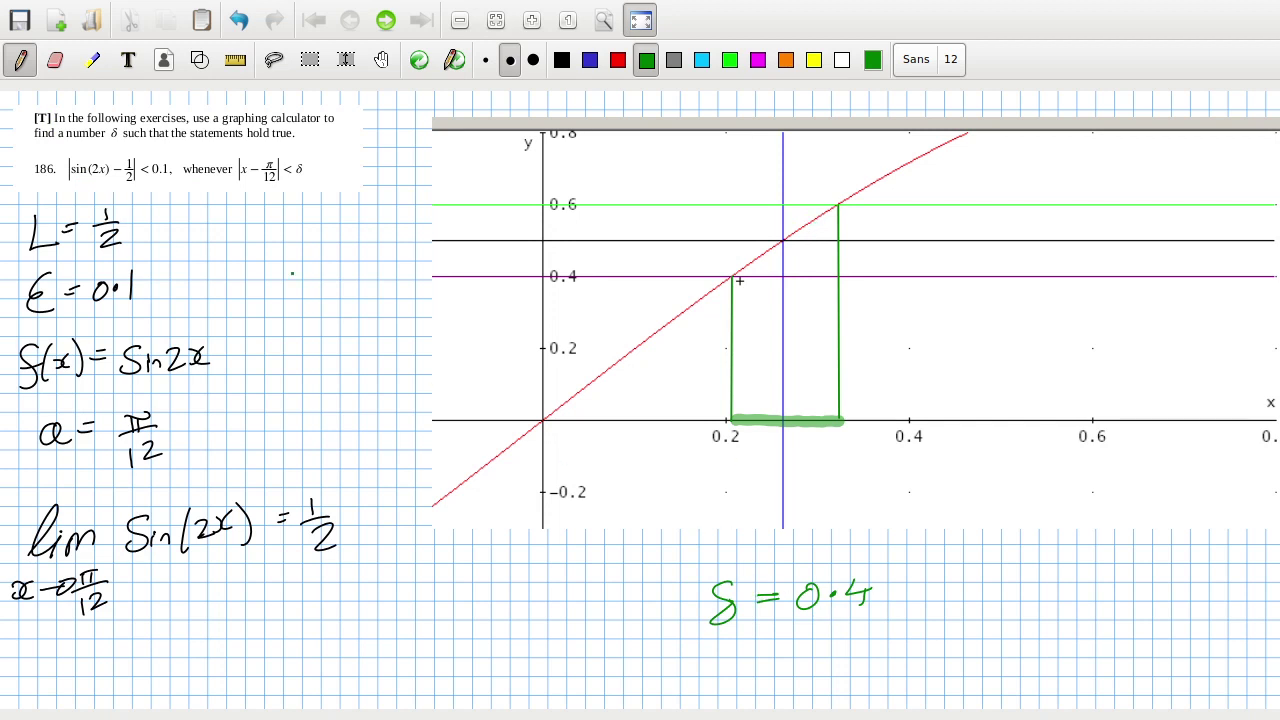
# Write Sin(2x[π/12 ± 0.4]) in green to the right of δ
pyautogui.moveTo(979, 556)
pyautogui.mouseDown()
pyautogui.moveTo(956, 580)
pyautogui.moveTo(1012, 577)
pyautogui.moveTo(1020, 590)
pyautogui.mouseUp()
pyautogui.click(991, 558)
pyautogui.moveTo(1036, 558); pyautogui.dragTo(1075, 578)
pyautogui.moveTo(1075, 559)
pyautogui.mouseDown()
pyautogui.moveTo(1062, 578)
pyautogui.moveTo(1078, 547)
pyautogui.moveTo(1095, 590)
pyautogui.moveTo(1104, 565)
pyautogui.mouseUp()
pyautogui.moveTo(1110, 553); pyautogui.dragTo(1128, 552)
pyautogui.moveTo(1096, 571)
pyautogui.mouseDown()
pyautogui.moveTo(1130, 570)
pyautogui.moveTo(1100, 586)
pyautogui.mouseUp()
pyautogui.moveTo(1108, 574)
pyautogui.mouseDown()
pyautogui.moveTo(1128, 585)
pyautogui.moveTo(1152, 556)
pyautogui.mouseUp()
pyautogui.moveTo(1145, 552); pyautogui.dragTo(1158, 572)
pyautogui.moveTo(1172, 559); pyautogui.dragTo(1205, 569)
pyautogui.click(1186, 568)
pyautogui.moveTo(1201, 560); pyautogui.dragTo(1208, 580)
pyautogui.moveTo(1228, 545); pyautogui.dragTo(1226, 596)
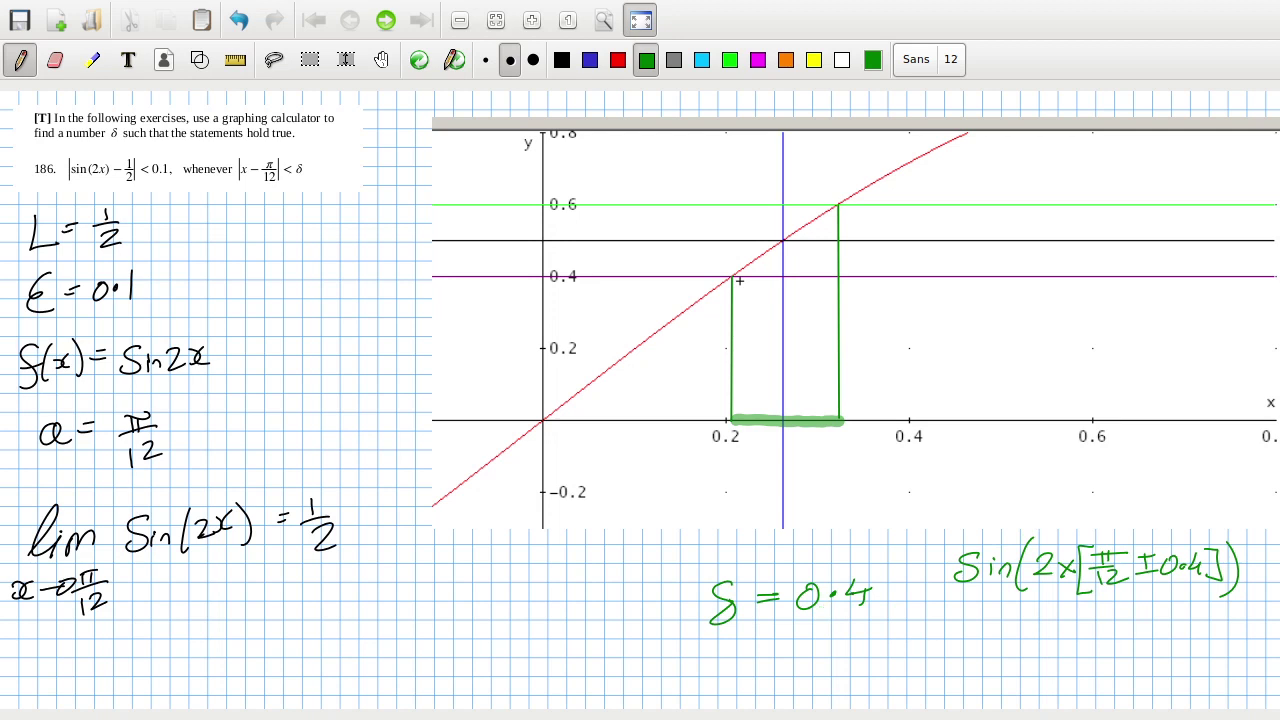
# Recheck the crossing x-values in Derive, about 0.219 and 0.26
pyautogui.hotkey('alt', 'Tab')
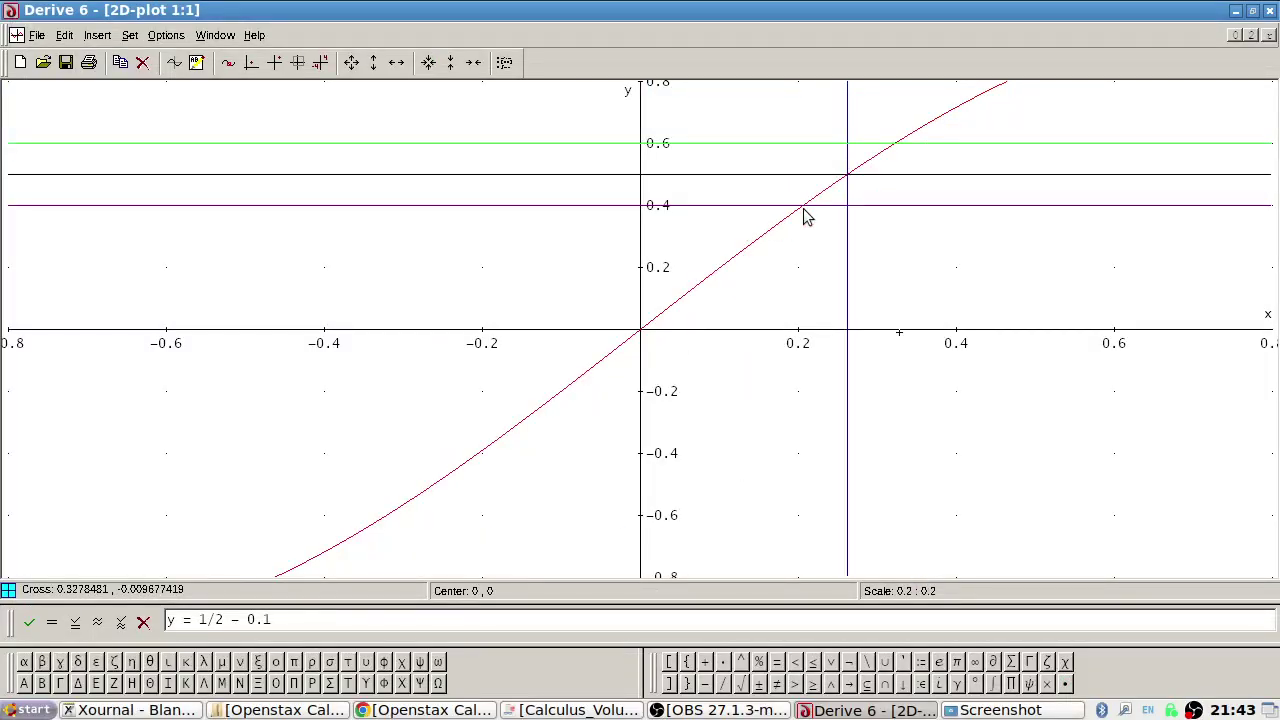
pyautogui.click(813, 331)
pyautogui.click(847, 336)
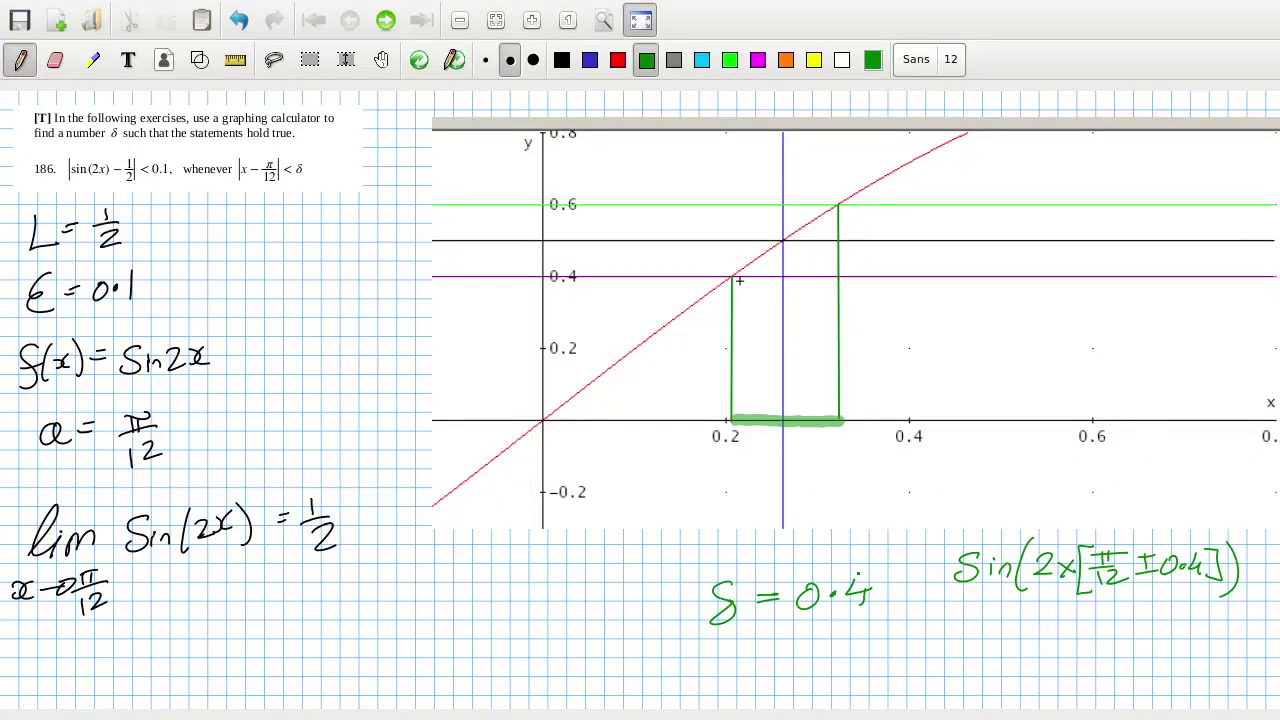
# Correct δ to 0.04, write 0.429 and 0.568 ticked against 0.4 and 0.6, and box δ = 0.04
pyautogui.moveTo(848, 582); pyautogui.dragTo(874, 602)
pyautogui.moveTo(1100, 637)
pyautogui.mouseDown()
pyautogui.moveTo(1118, 656)
pyautogui.moveTo(1152, 636)
pyautogui.moveTo(1156, 648)
pyautogui.mouseUp()
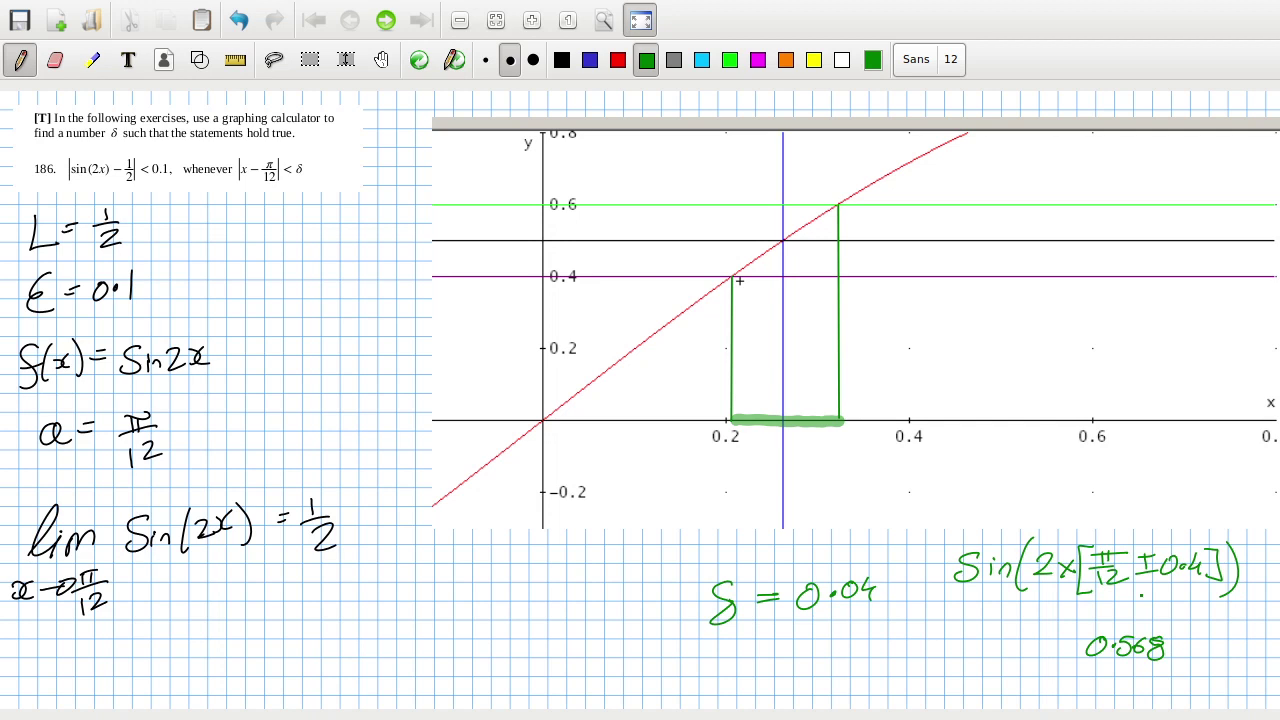
pyautogui.moveTo(955, 641)
pyautogui.mouseDown()
pyautogui.moveTo(947, 654)
pyautogui.moveTo(1020, 656)
pyautogui.mouseUp()
pyautogui.moveTo(1174, 680)
pyautogui.mouseDown()
pyautogui.moveTo(1164, 692)
pyautogui.moveTo(1217, 668)
pyautogui.mouseUp()
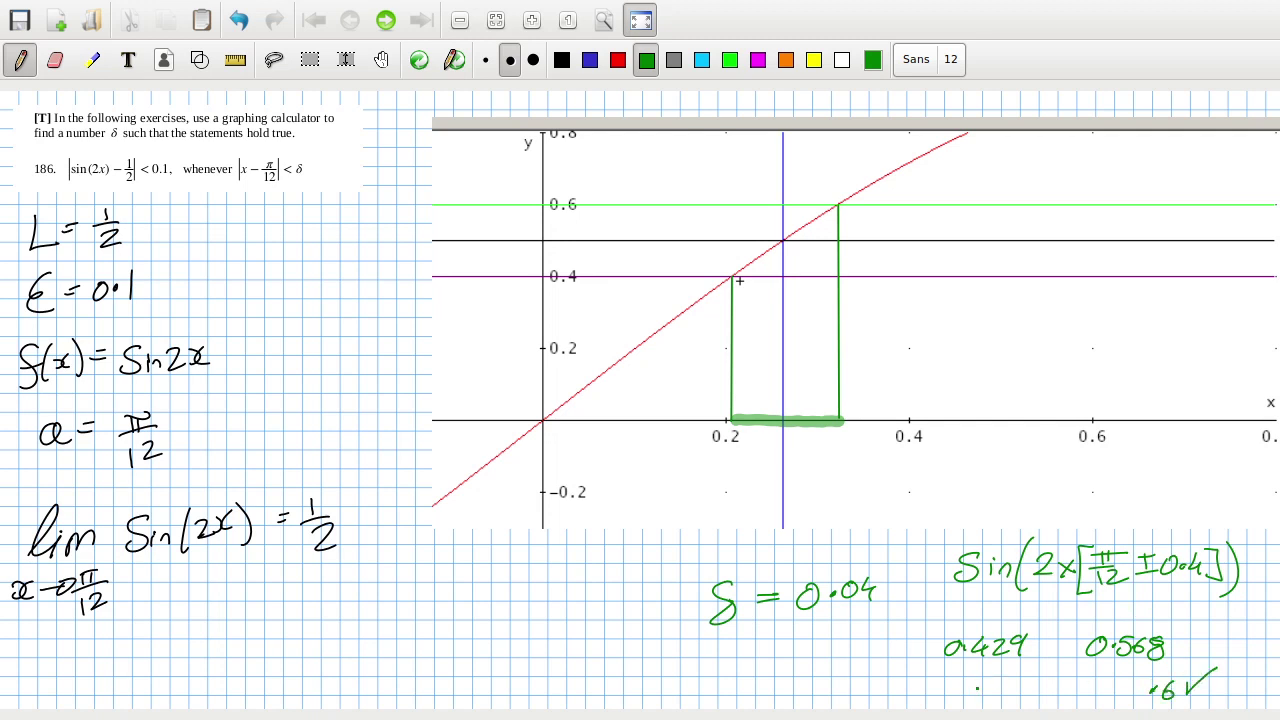
pyautogui.moveTo(984, 682)
pyautogui.mouseDown()
pyautogui.moveTo(993, 702)
pyautogui.moveTo(1038, 683)
pyautogui.mouseUp()
pyautogui.moveTo(687, 562)
pyautogui.mouseDown()
pyautogui.moveTo(706, 649)
pyautogui.moveTo(917, 638)
pyautogui.moveTo(904, 570)
pyautogui.moveTo(812, 555)
pyautogui.moveTo(686, 588)
pyautogui.mouseUp()
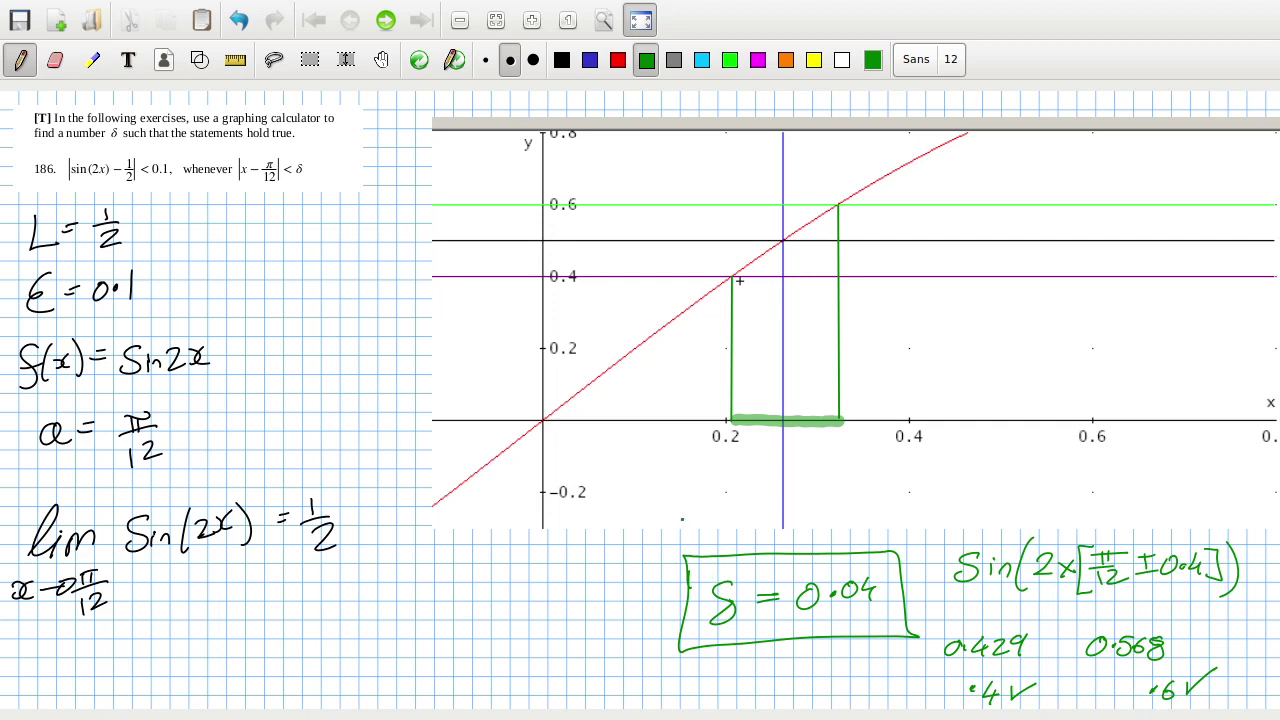
pyautogui.hotkey('alt', 'Tab')
# Scroll through the exercises on page 207 of Calculus Volume 1, then bring OBS forward
pyautogui.hotkey('alt', 'Tab')
pyautogui.hotkey('alt', 'Tab')
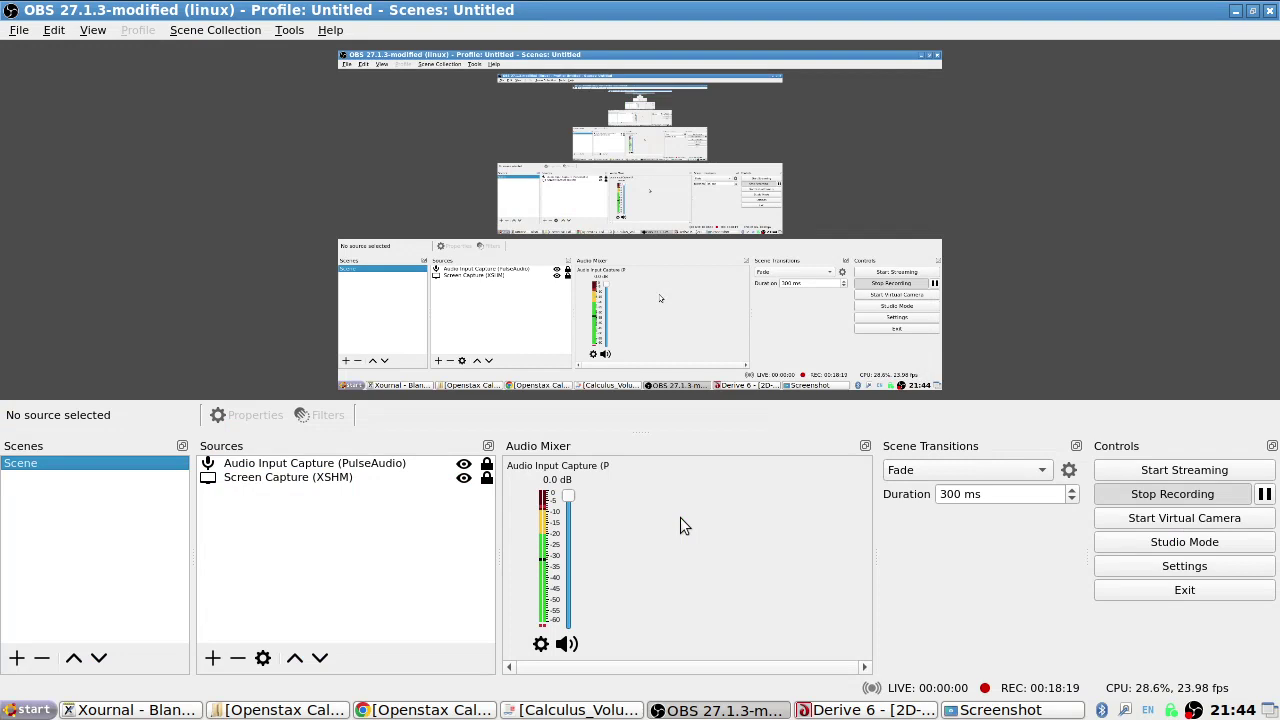
pyautogui.hotkey('alt', 'Tab')
pyautogui.hotkey('alt', 'Tab')
pyautogui.hotkey('alt', 'Tab')
pyautogui.hotkey('alt', 'Tab')
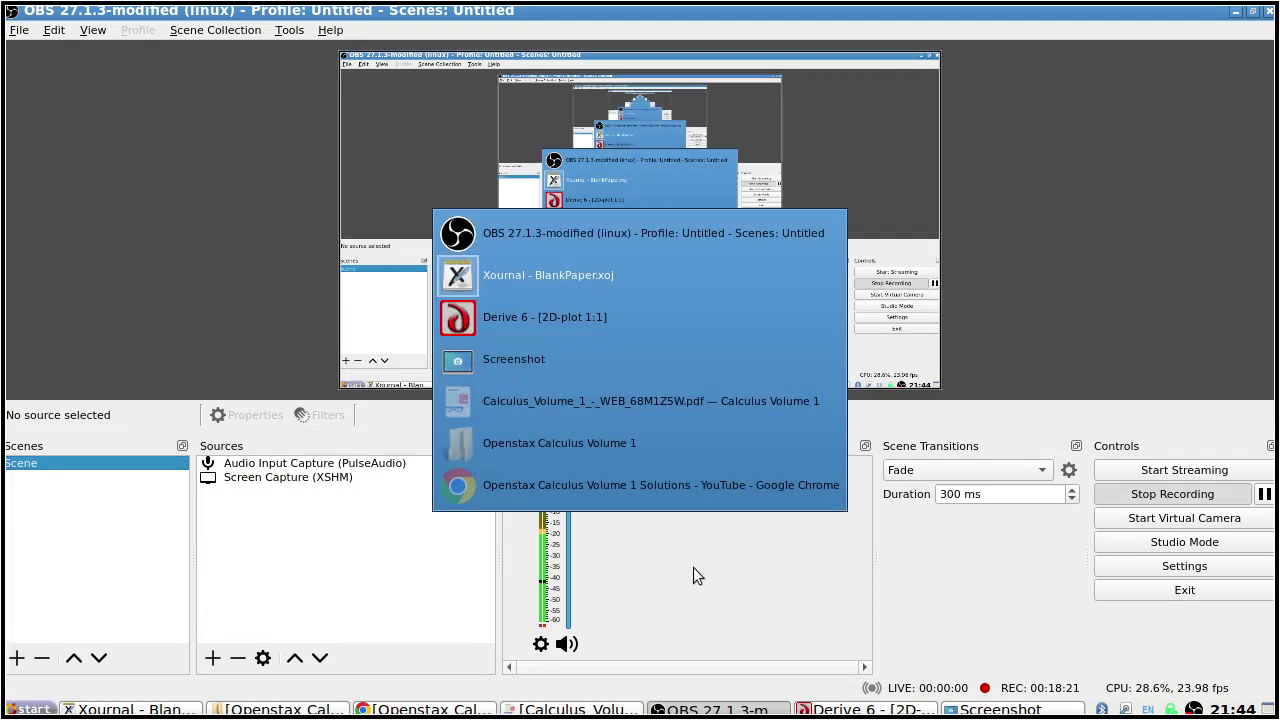
pyautogui.scroll(1, 582, 498)
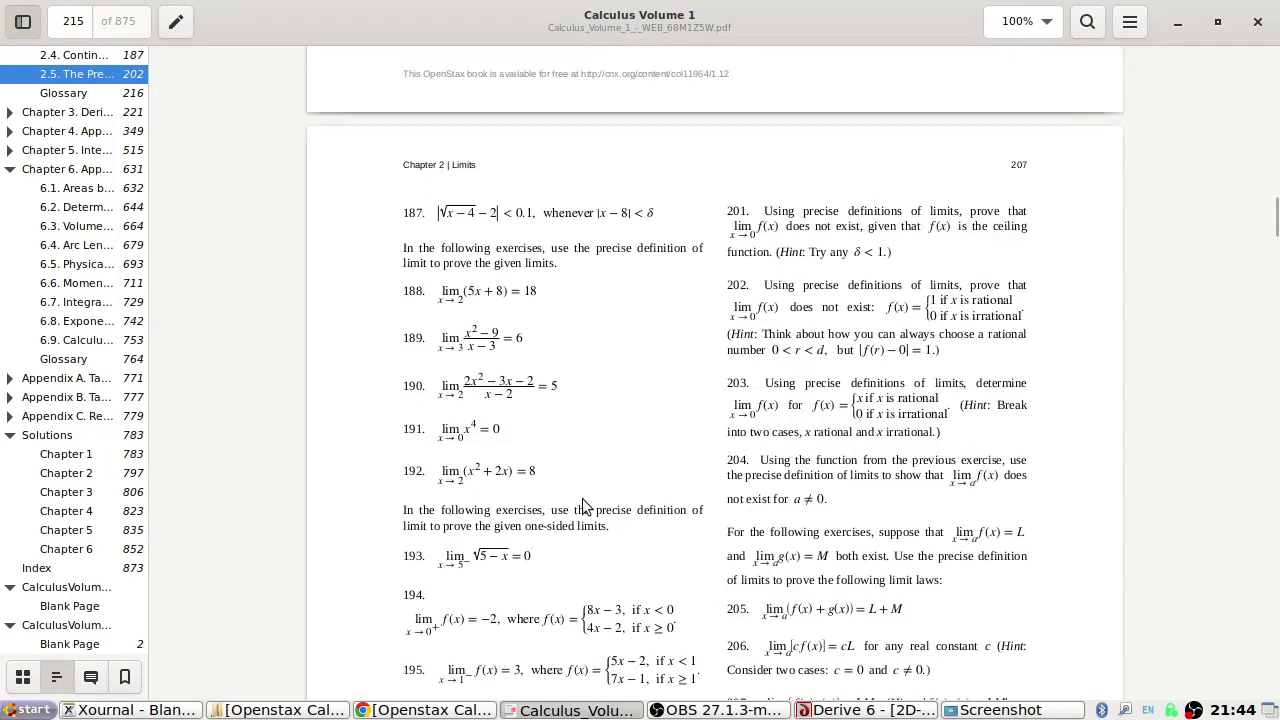
pyautogui.scroll(-8, 582, 498)
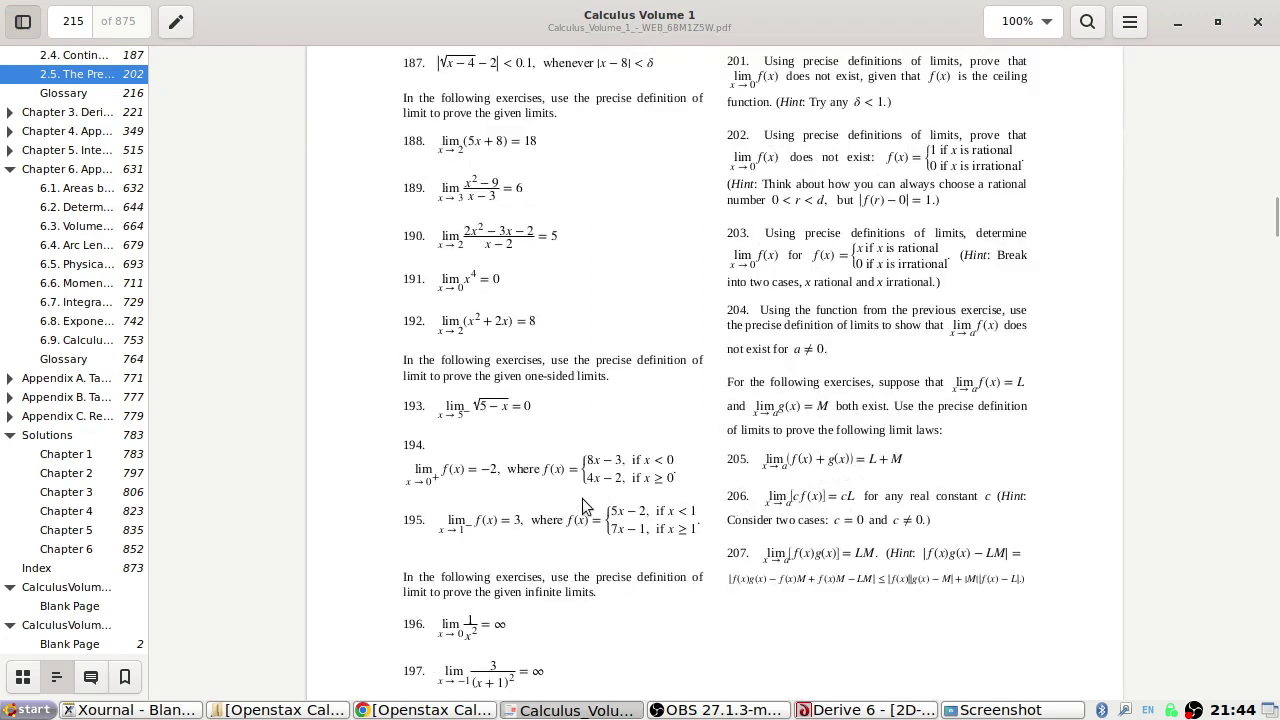
pyautogui.scroll(8, 582, 498)
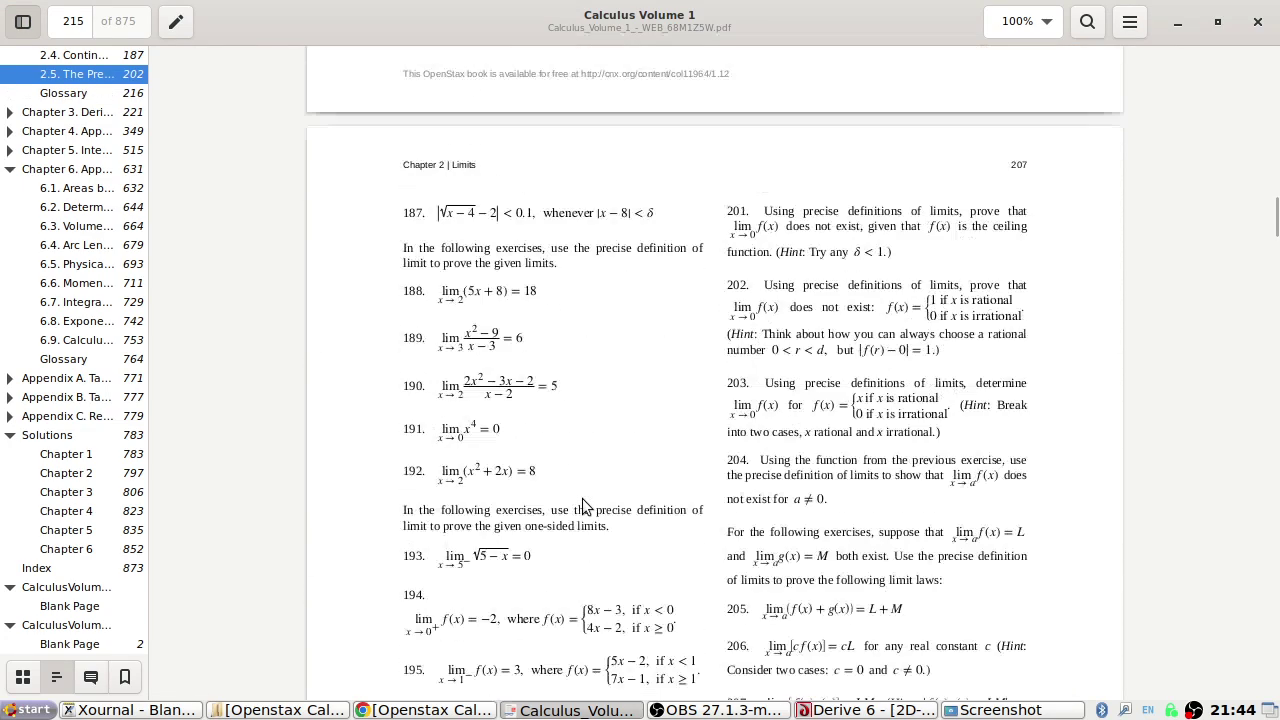
pyautogui.scroll(-4, 582, 498)
pyautogui.scroll(1, 585, 507)
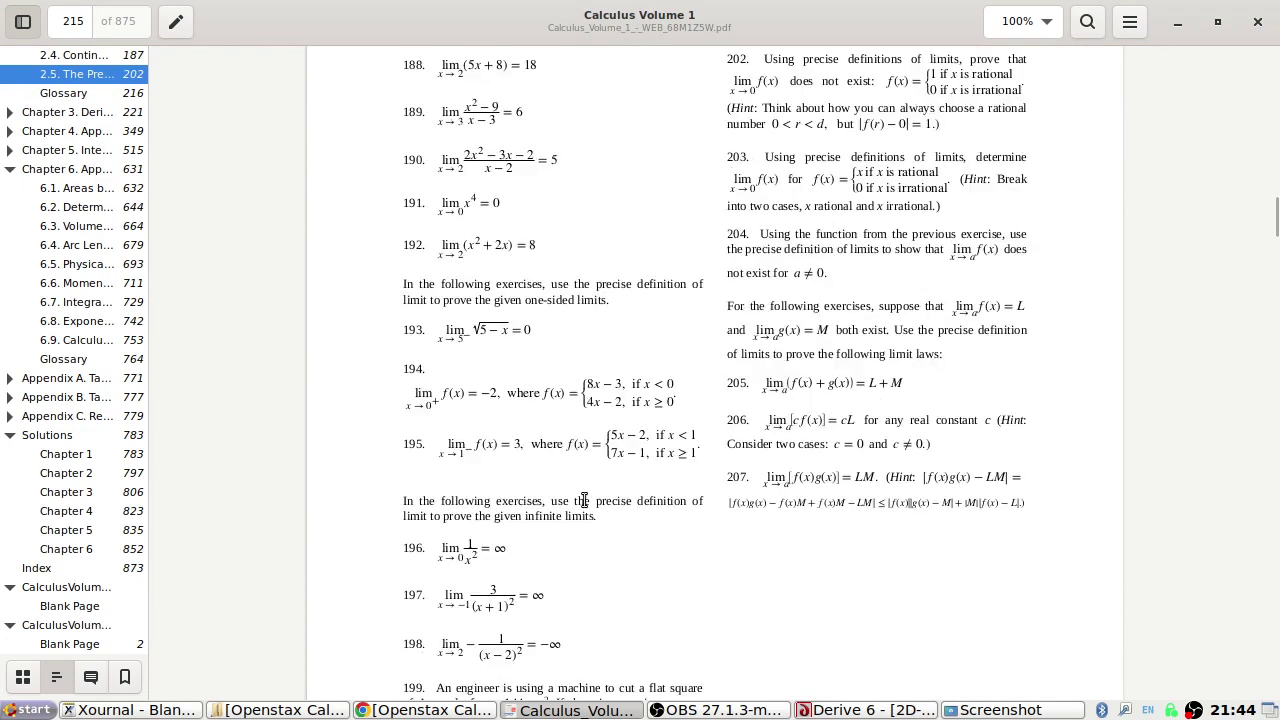
pyautogui.scroll(2, 584, 500)
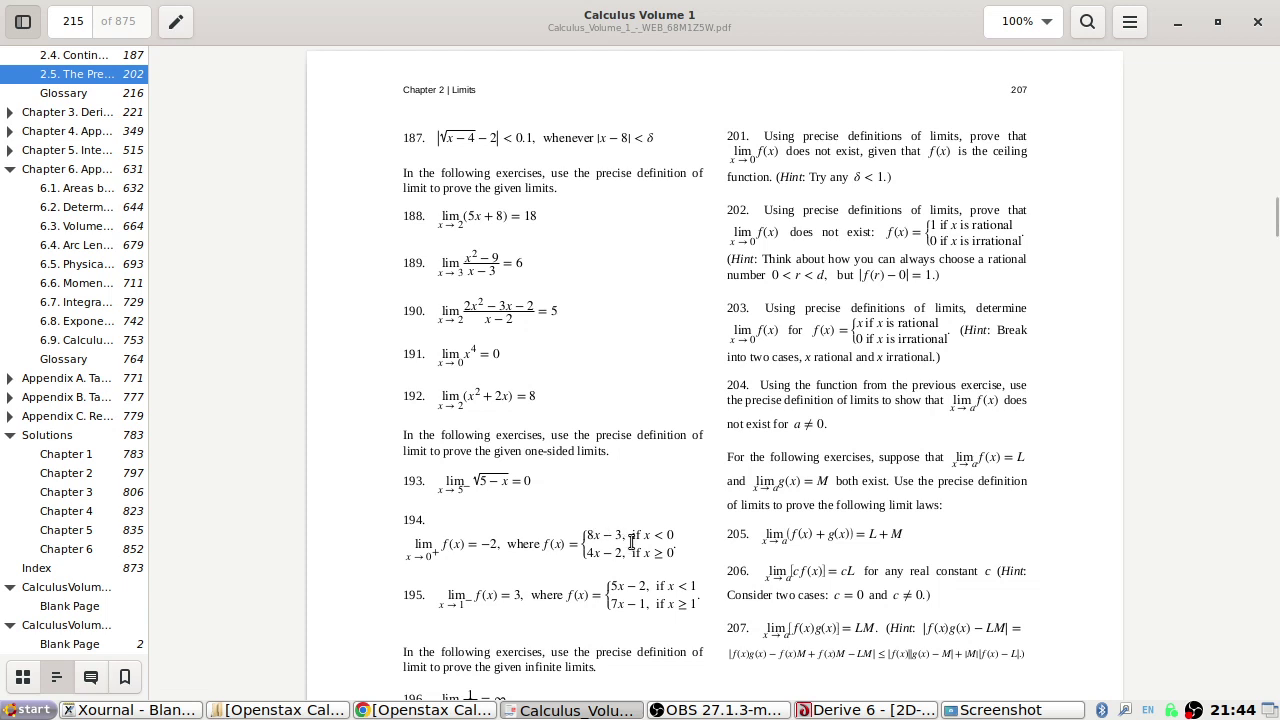
pyautogui.click(718, 710)
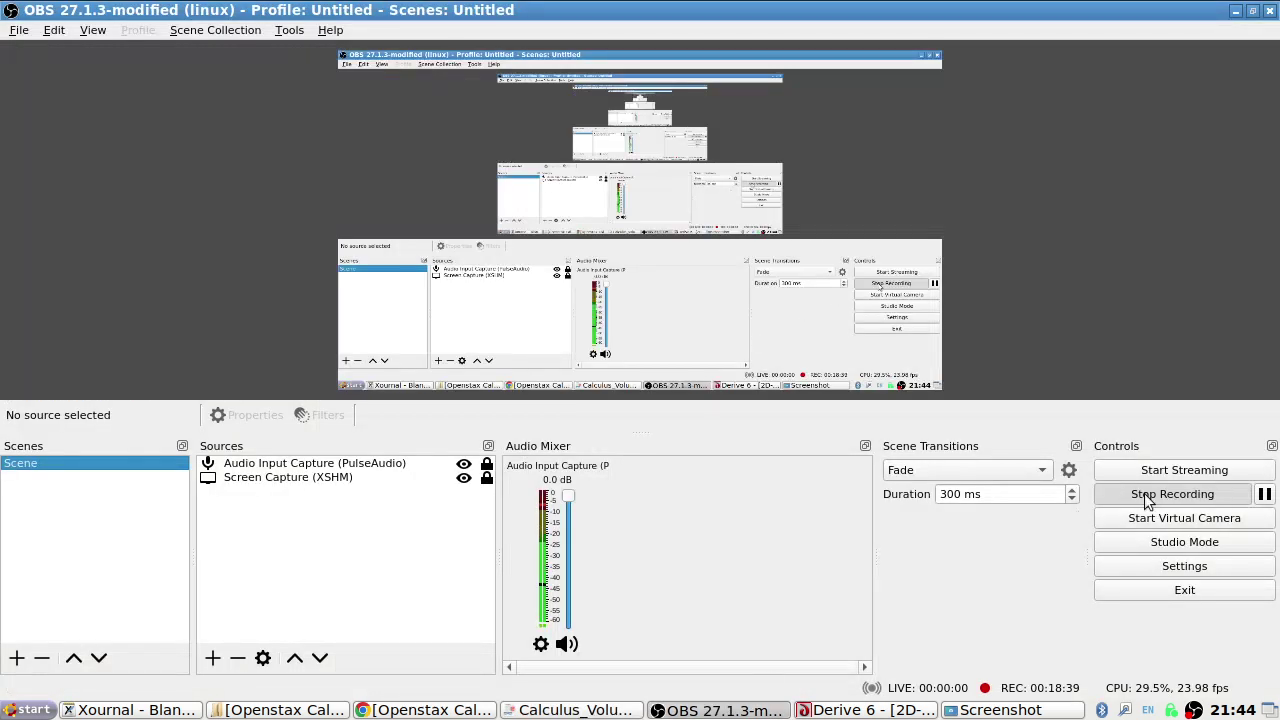